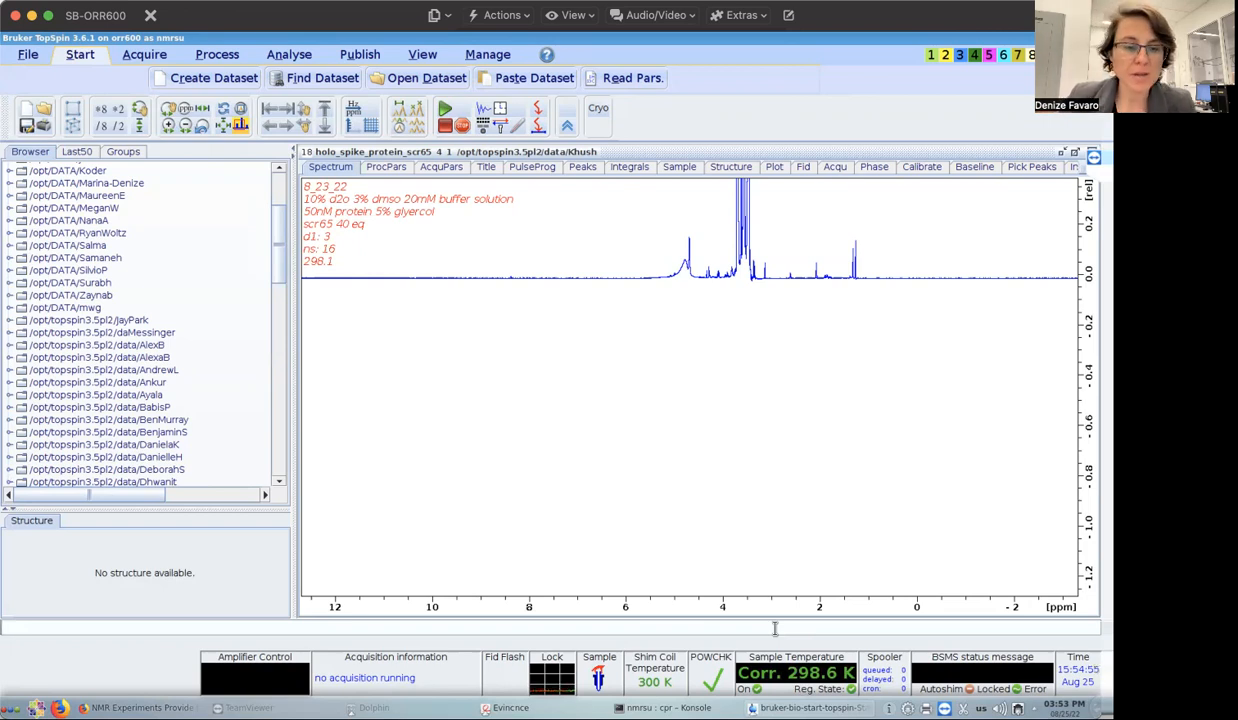
# Load the sample from sample changer position 24 into the magnet with the sx command.
pyautogui.write('sx')
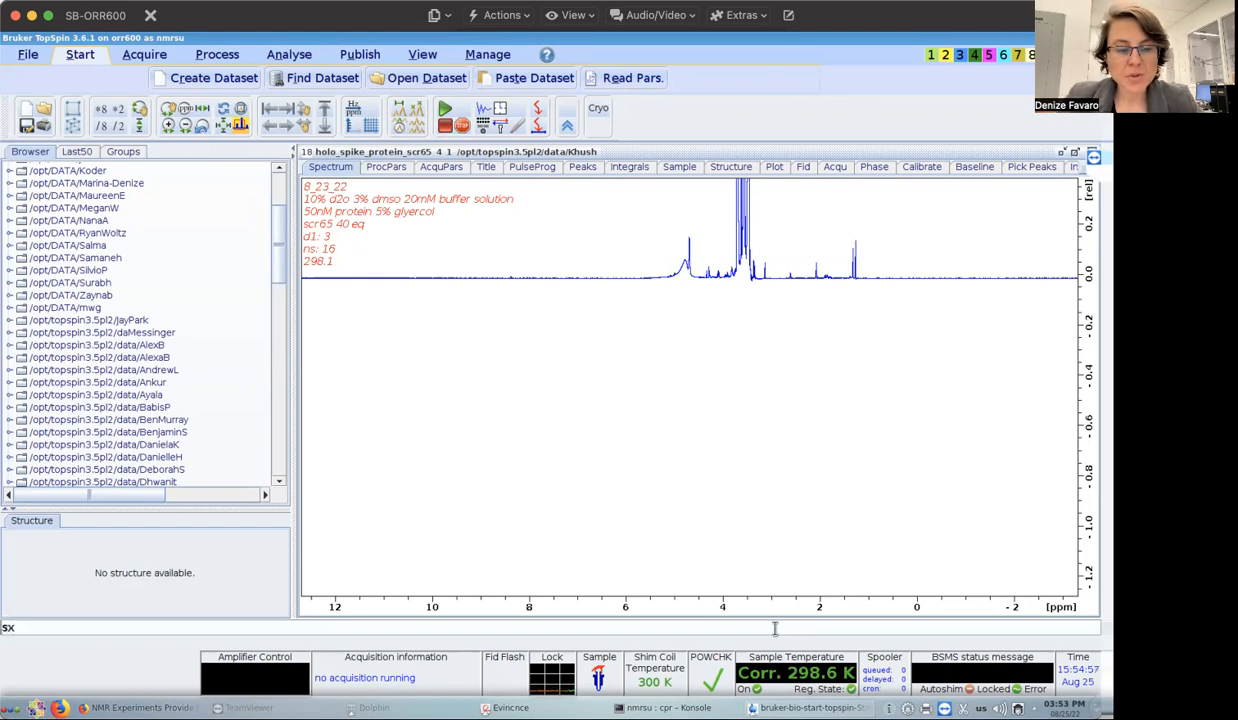
pyautogui.write(' 24')
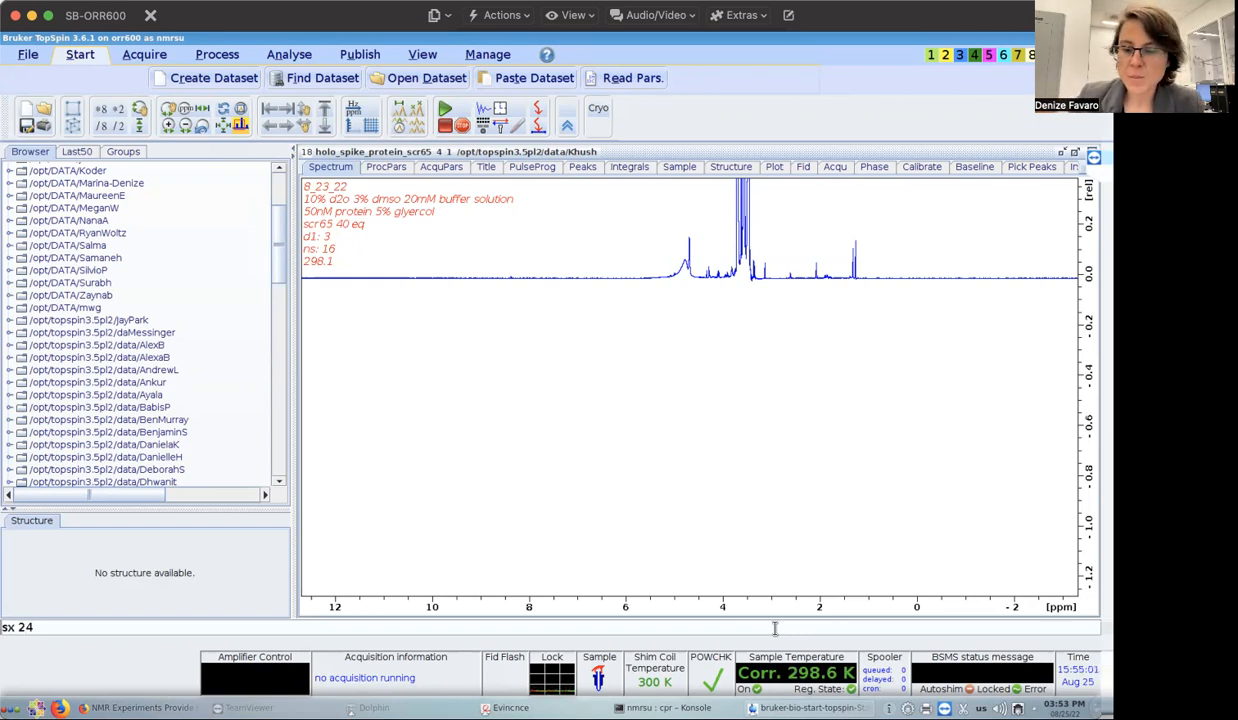
pyautogui.press('Return')
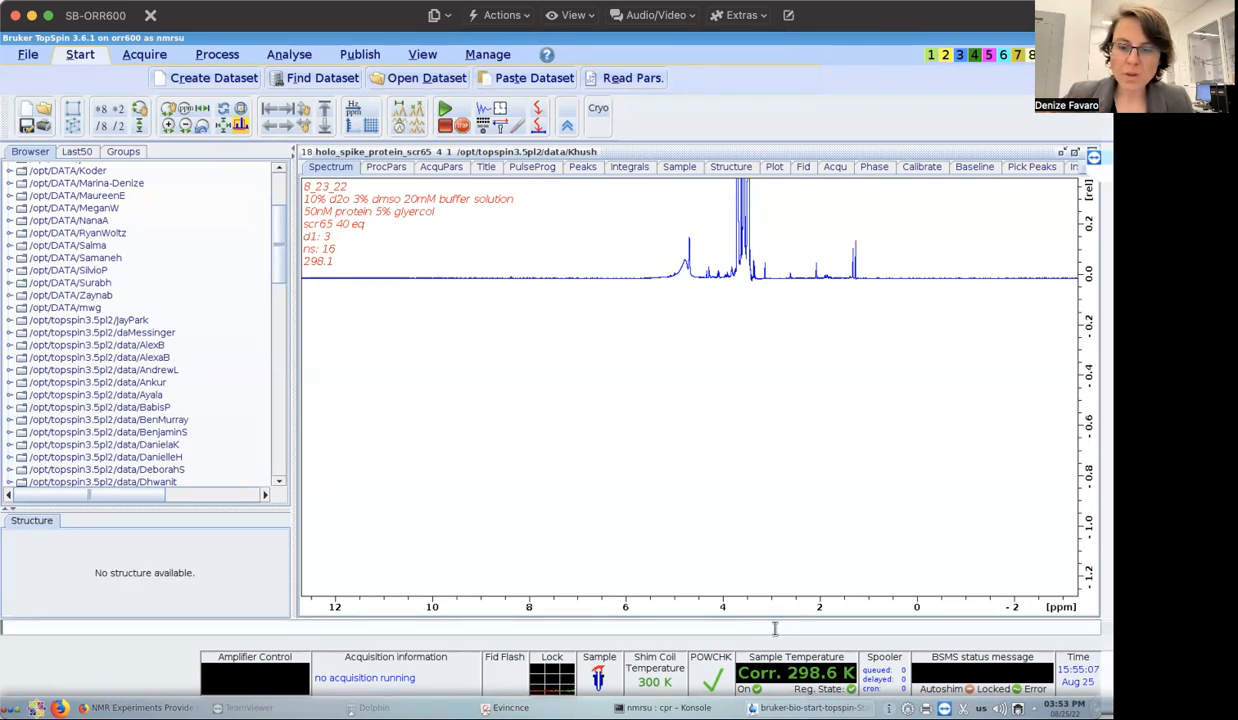
# Start creating a new dataset with the new command.
pyautogui.write('edc')
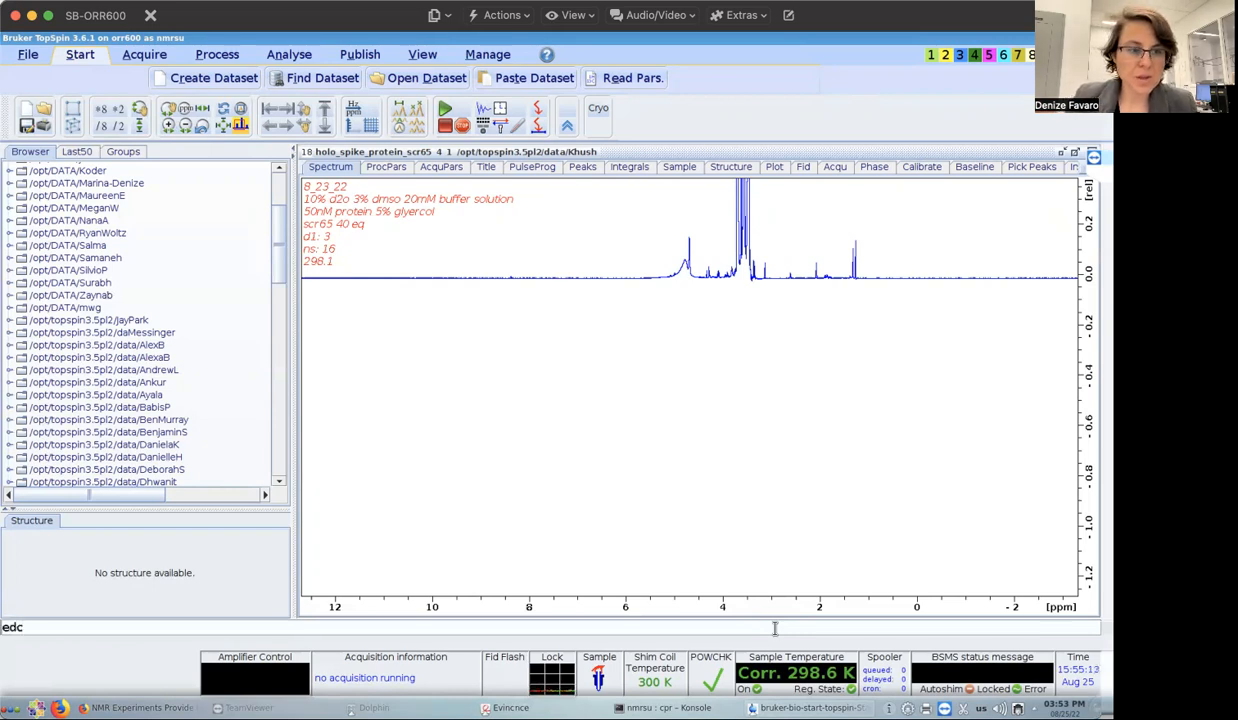
pyautogui.press('BackSpace')
pyautogui.press('BackSpace')
pyautogui.press('BackSpace')
pyautogui.write('new')
pyautogui.press('Return')
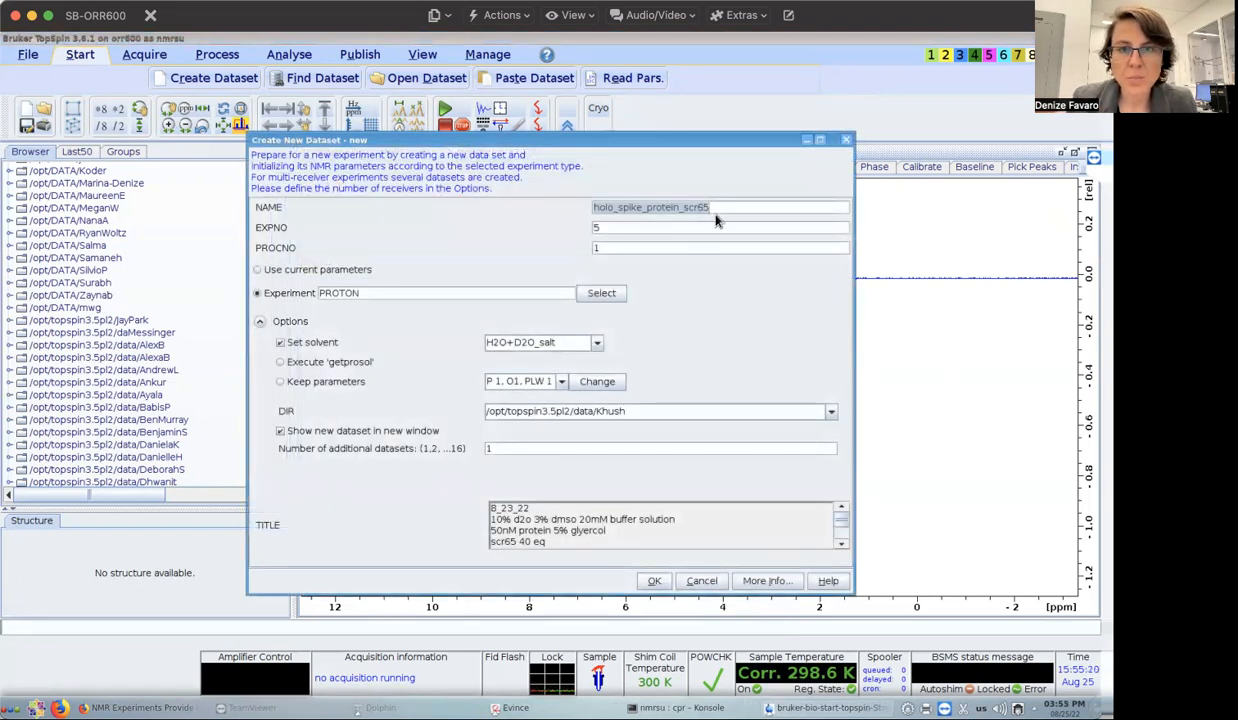
# Name the new dataset Test-08252022 and set its experiment number to 1, with processing number 1.
pyautogui.press('BackSpace')
pyautogui.write('Test')
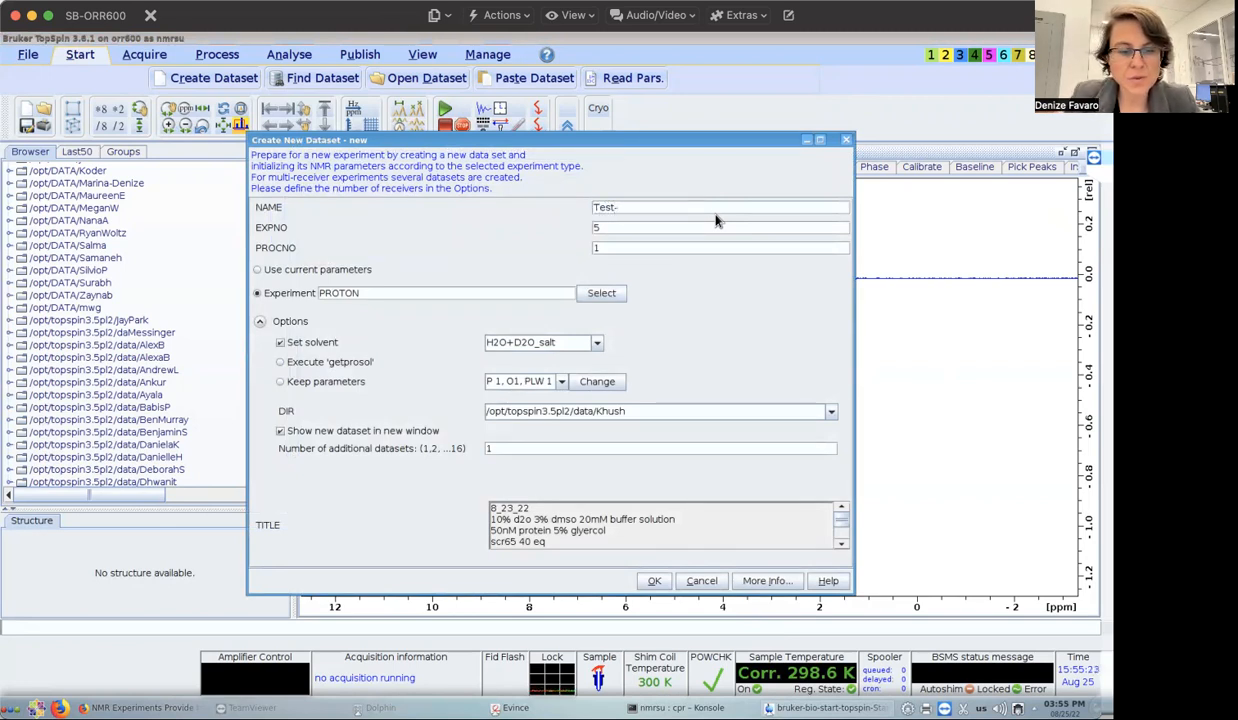
pyautogui.write('-2023')
pyautogui.press('BackSpace')
pyautogui.press('BackSpace')
pyautogui.press('BackSpace')
pyautogui.press('BackSpace')
pyautogui.write('0')
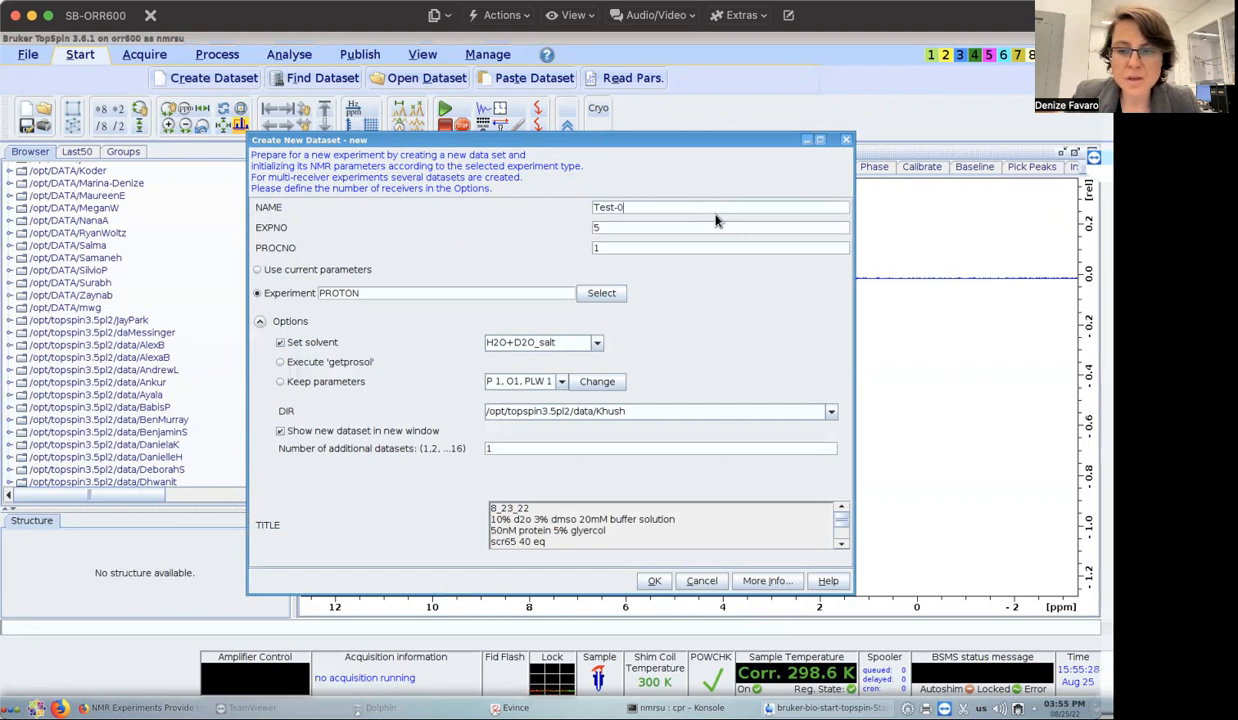
pyautogui.write('825')
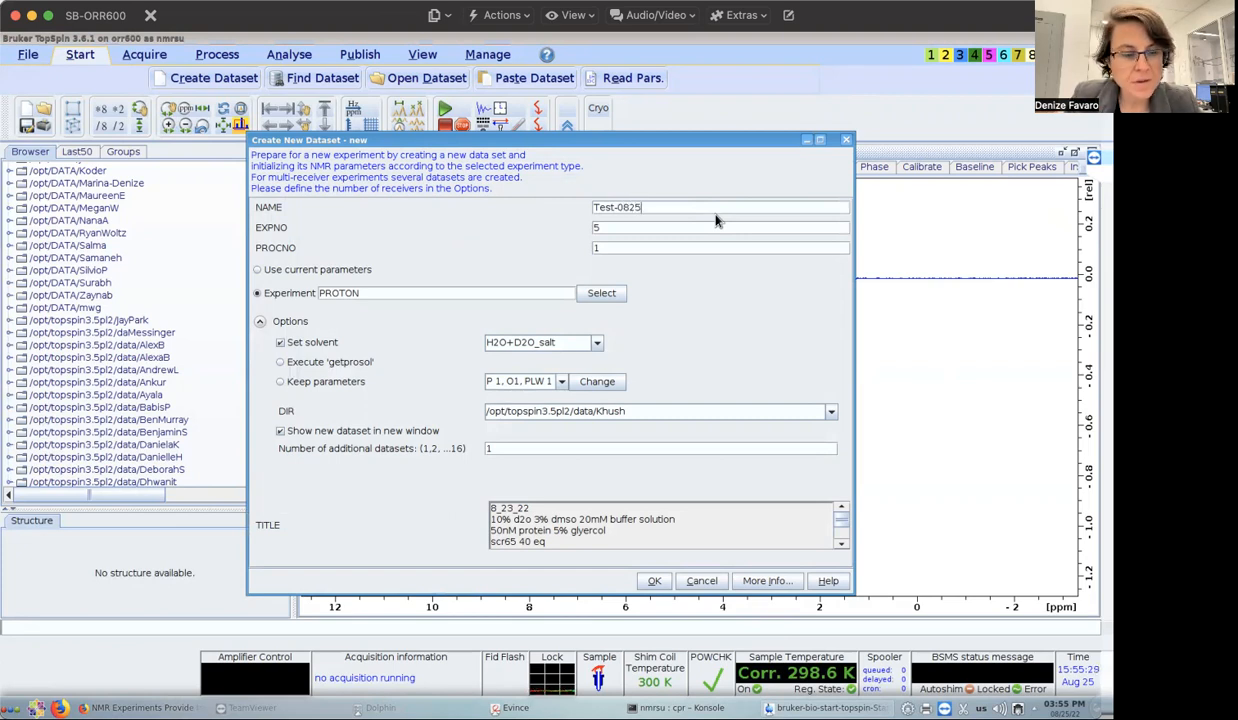
pyautogui.write('2022')
pyautogui.press('Tab')
pyautogui.write('1')
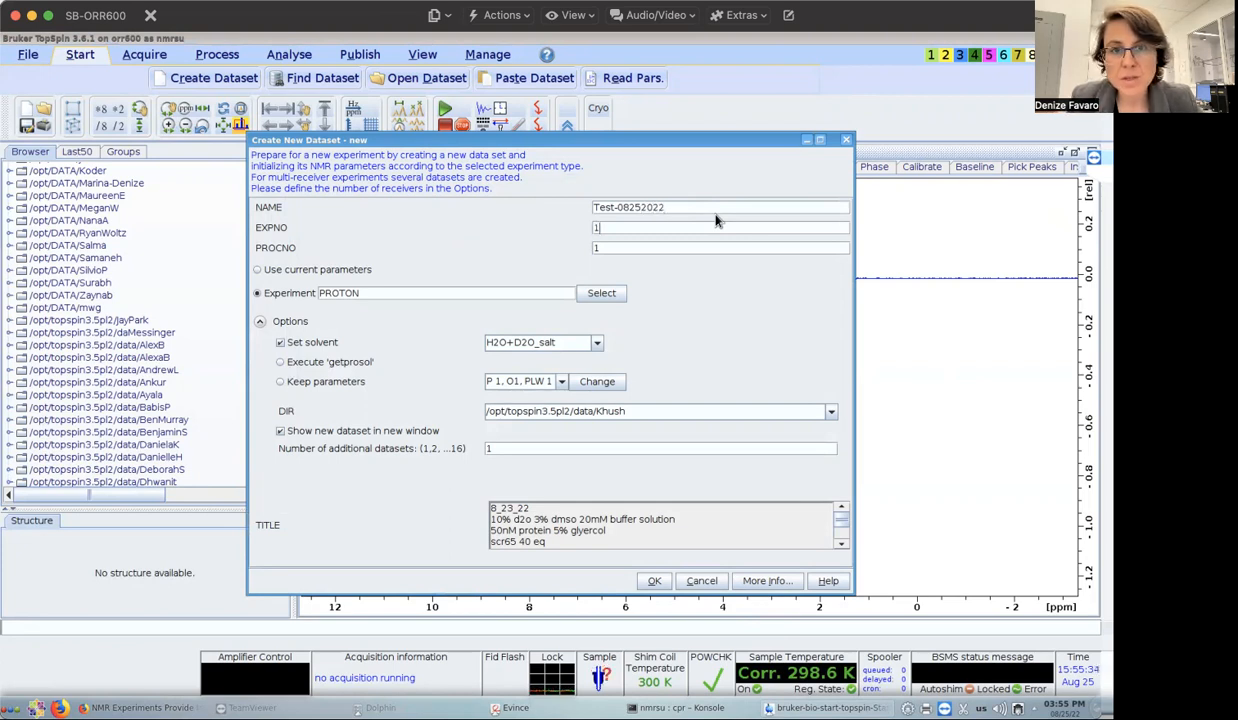
pyautogui.click(645, 250)
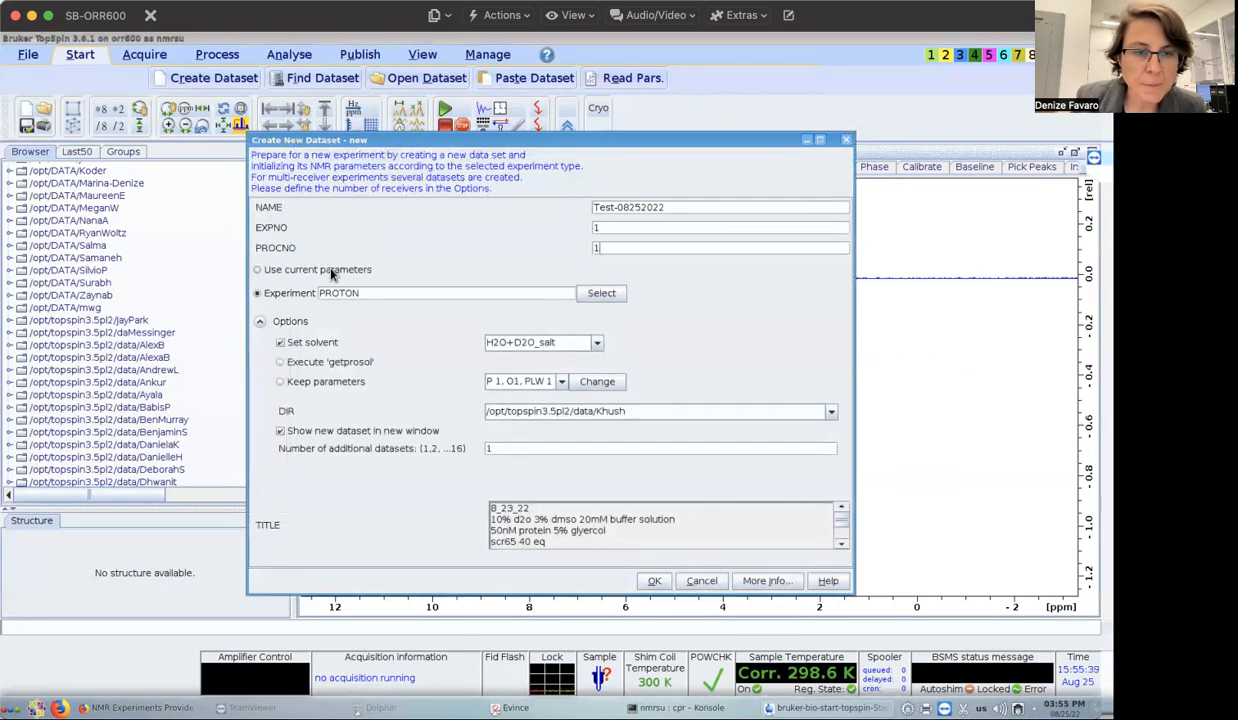
# Base the dataset on the PROTON experiment parameter set instead of the current parameters.
pyautogui.click(280, 272)
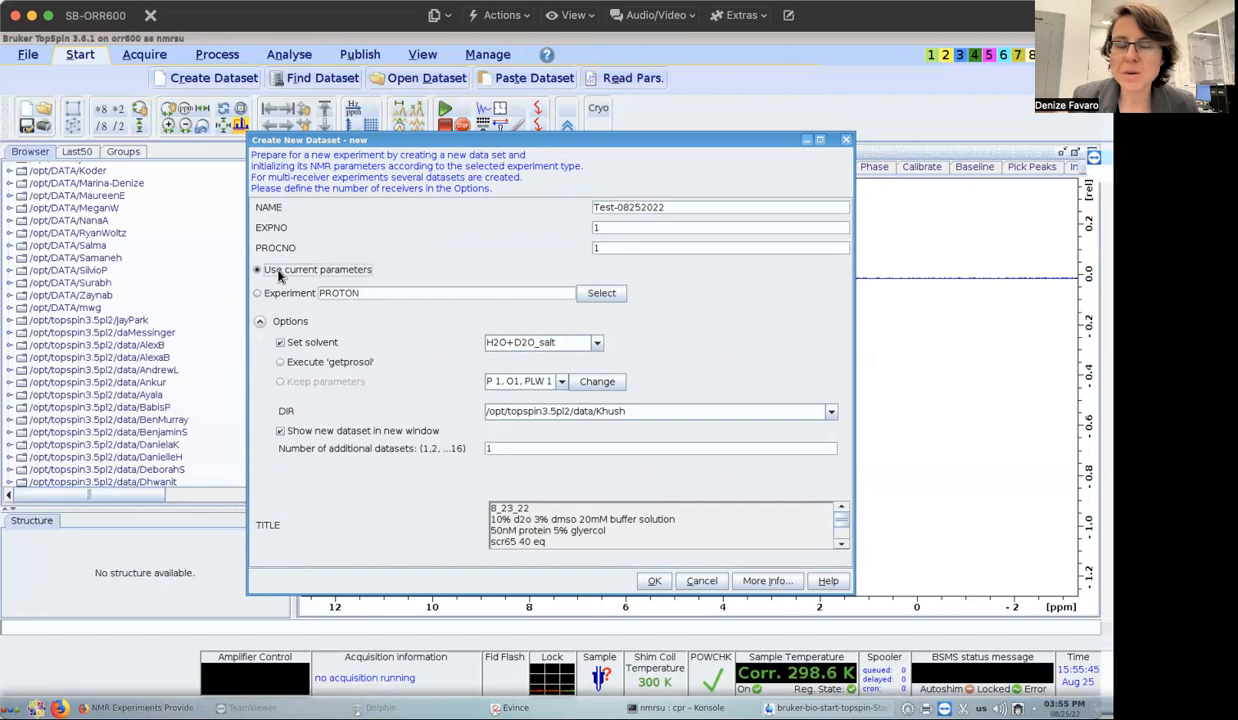
pyautogui.click(259, 292)
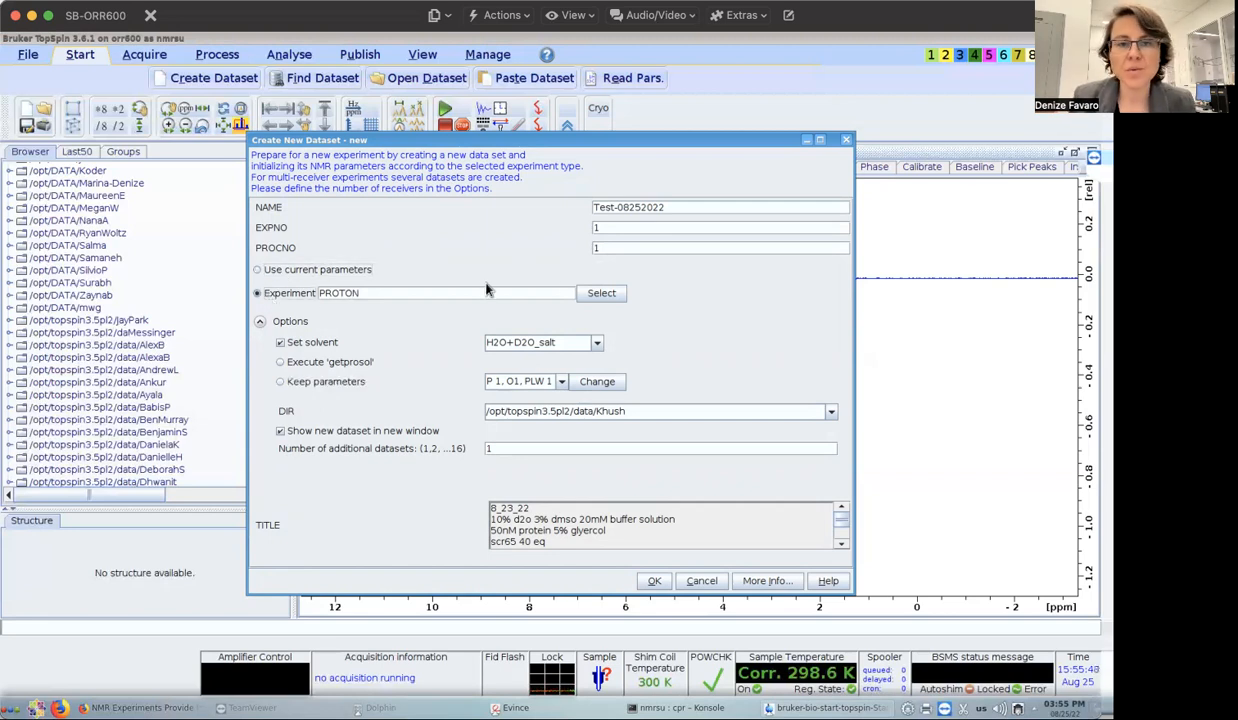
pyautogui.click(601, 292)
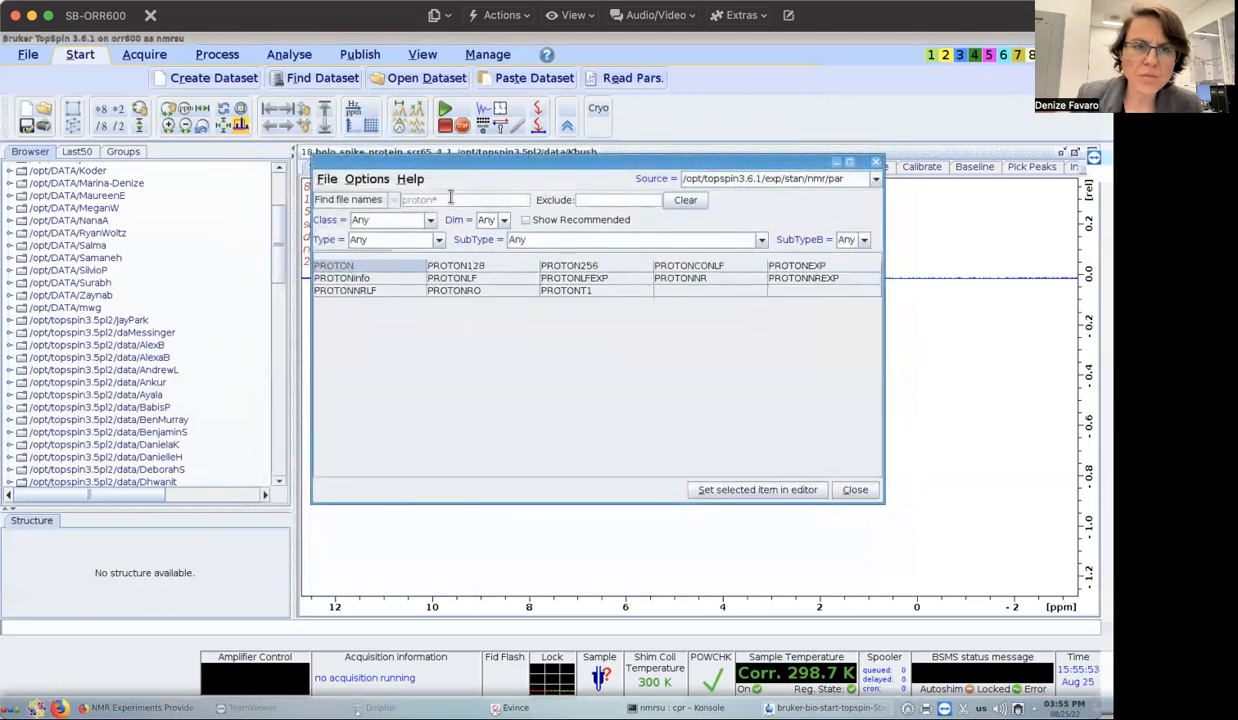
pyautogui.click(745, 489)
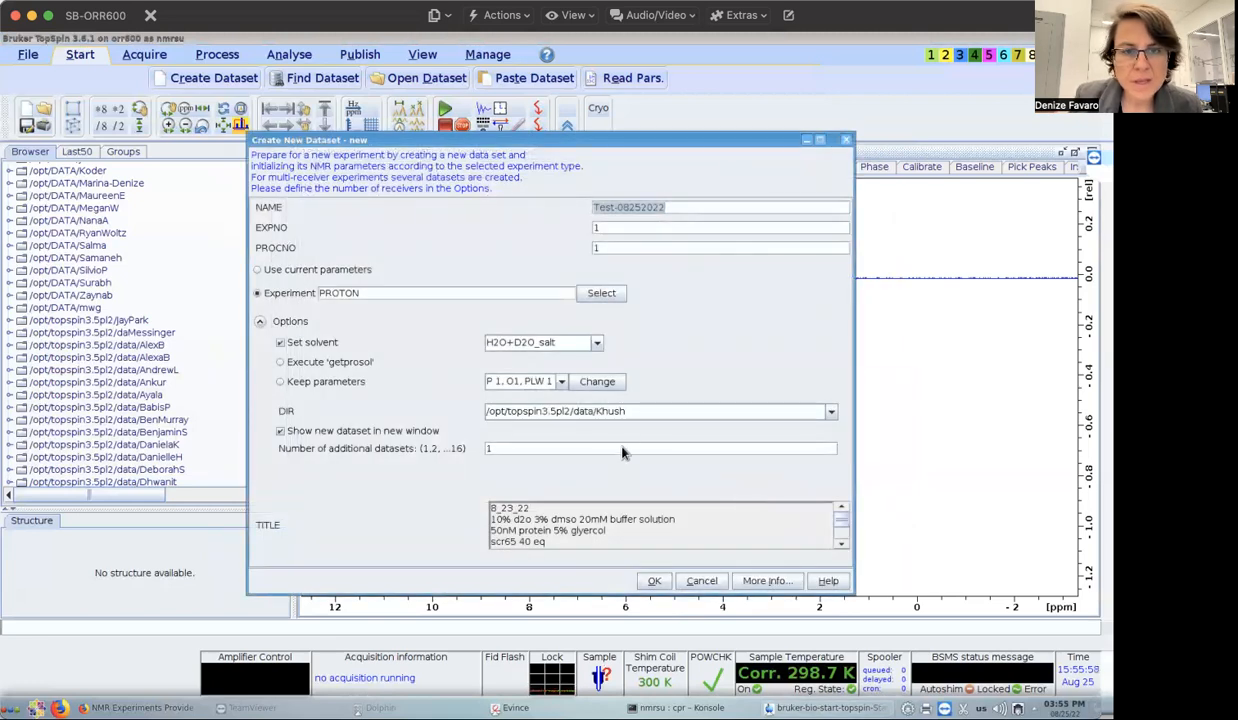
# Set the solvent to H2O+D2O and choose the operator's own folder under /opt/DATA as the dataset directory.
pyautogui.click(597, 344)
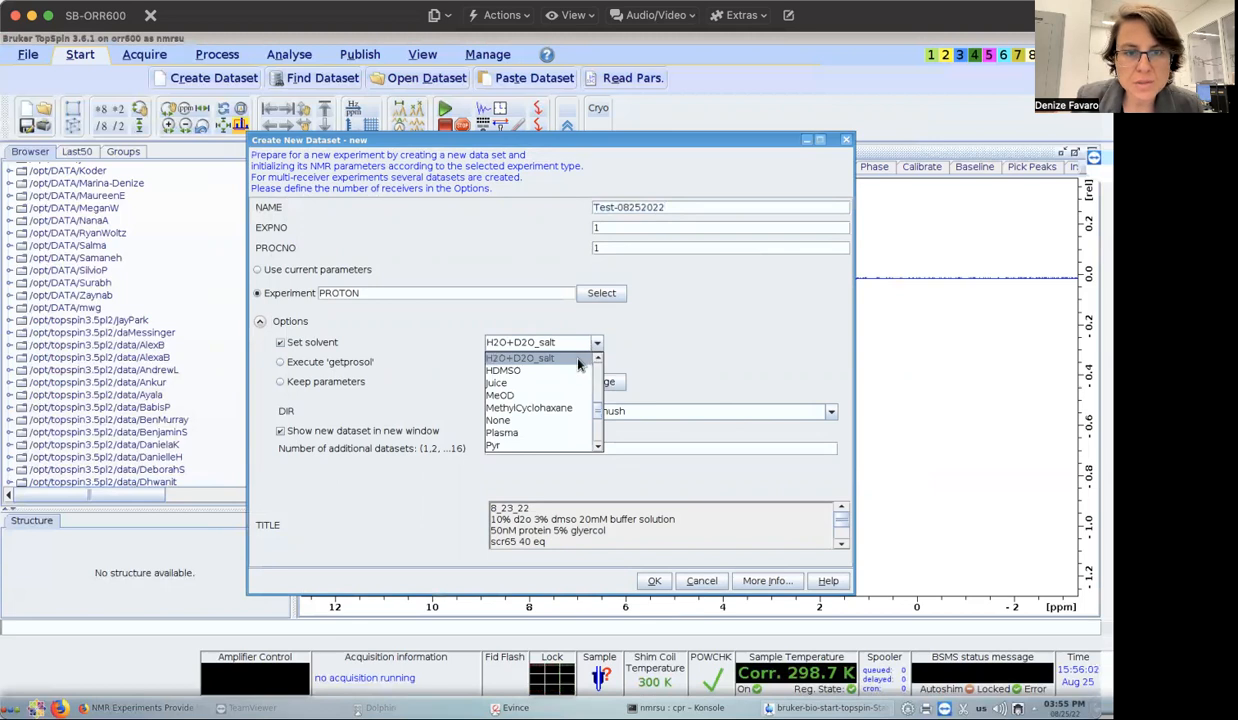
pyautogui.scroll(2, 575, 370)
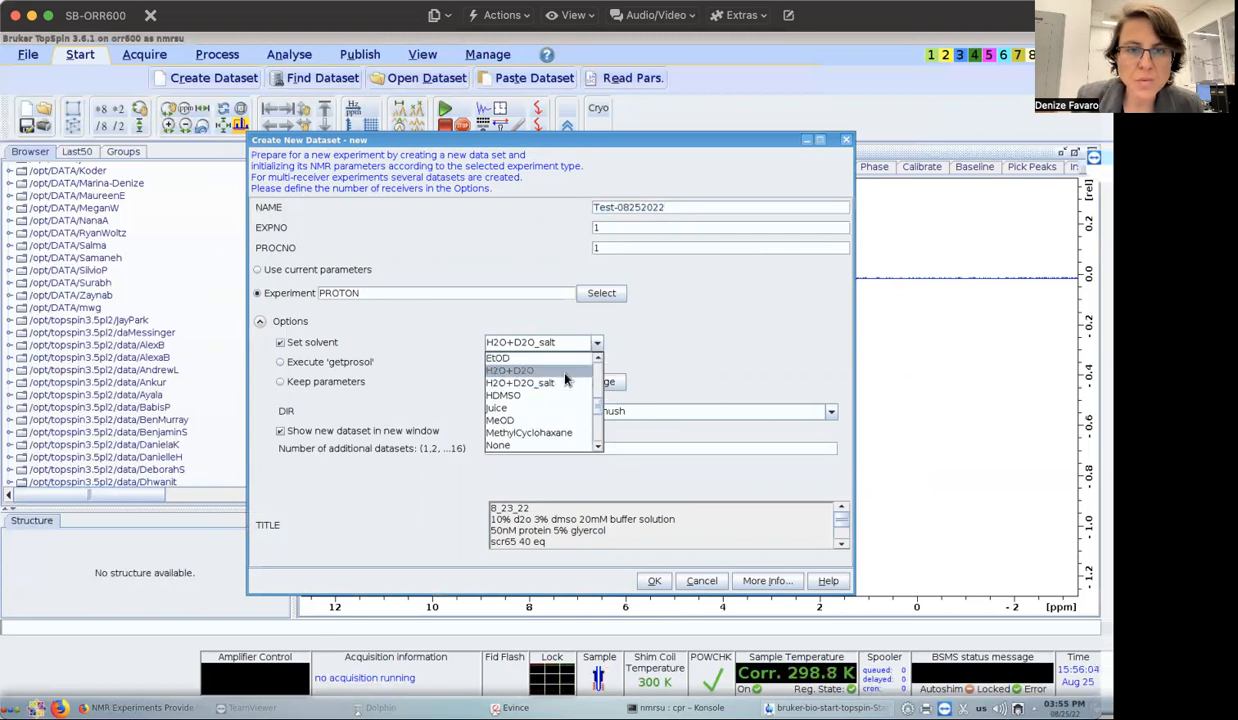
pyautogui.click(573, 371)
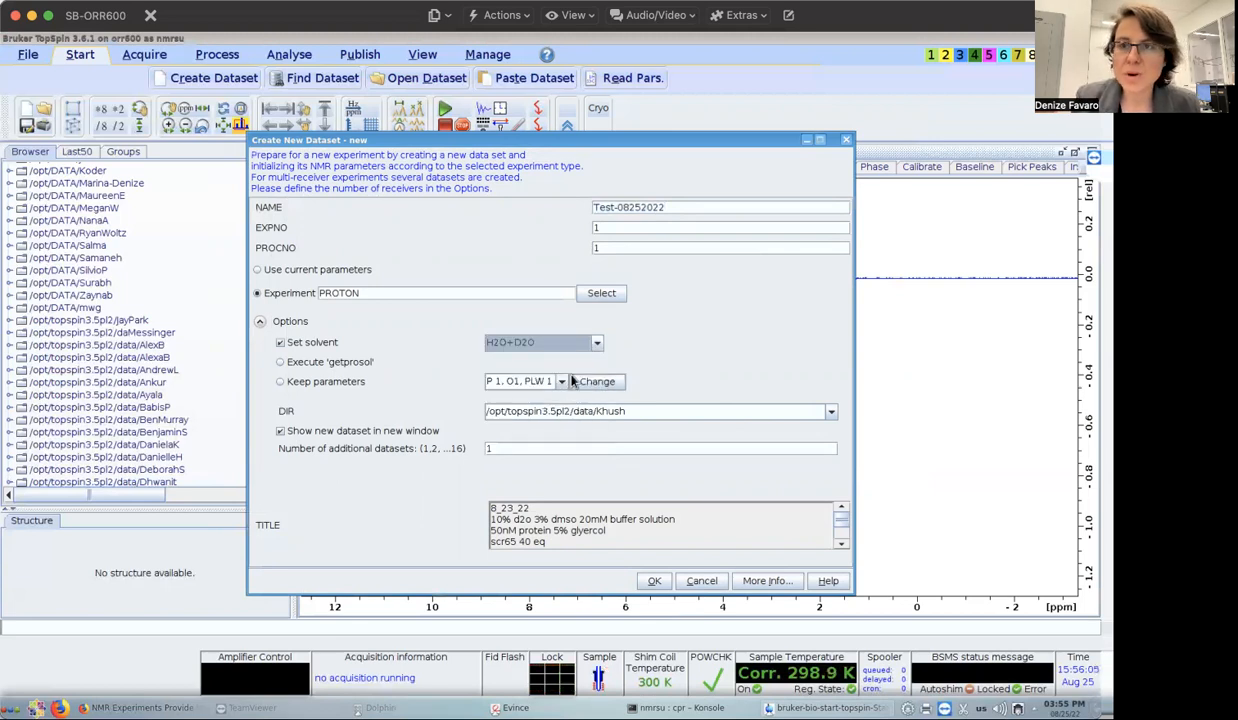
pyautogui.click(828, 414)
pyautogui.scroll(3, 797, 450)
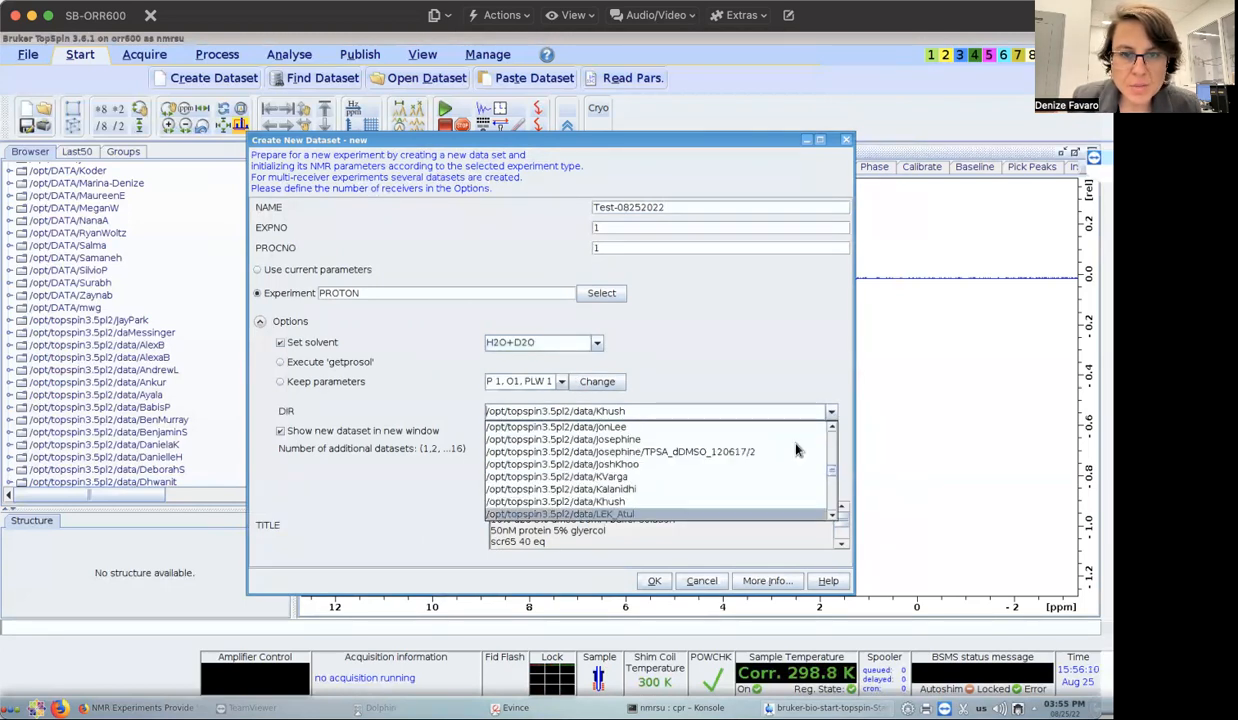
pyautogui.moveTo(830, 457); pyautogui.dragTo(826, 430)
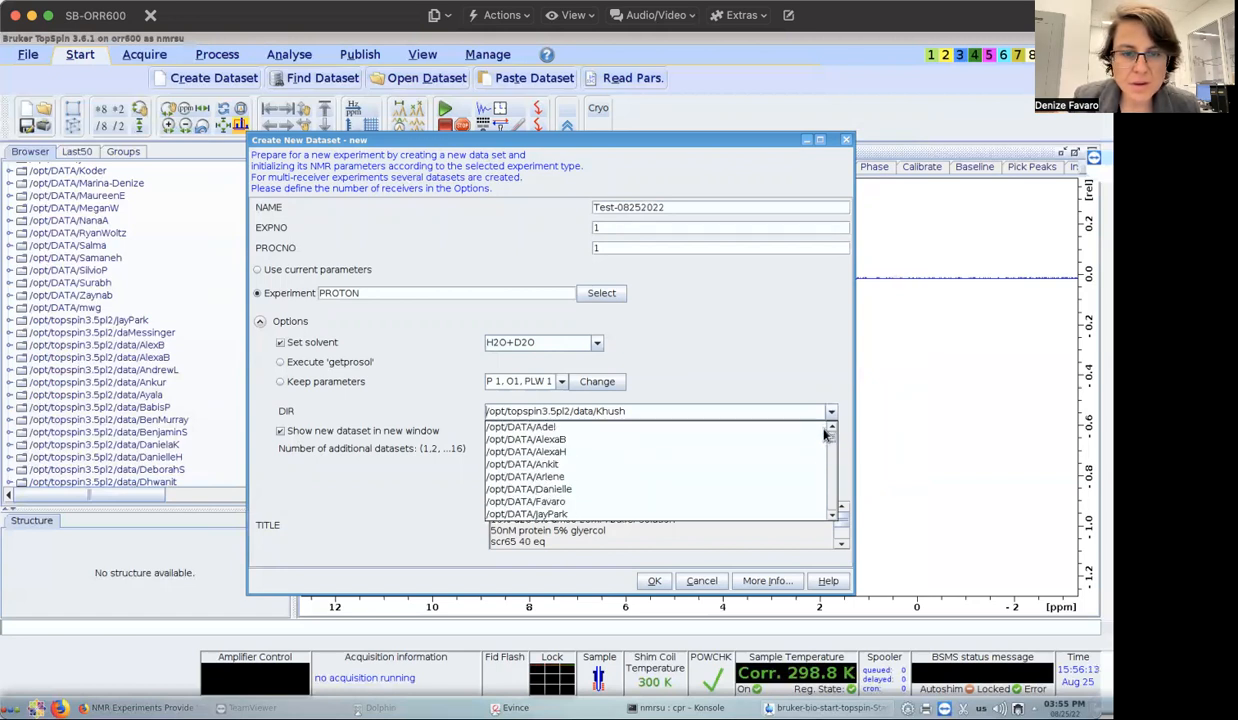
pyautogui.click(730, 503)
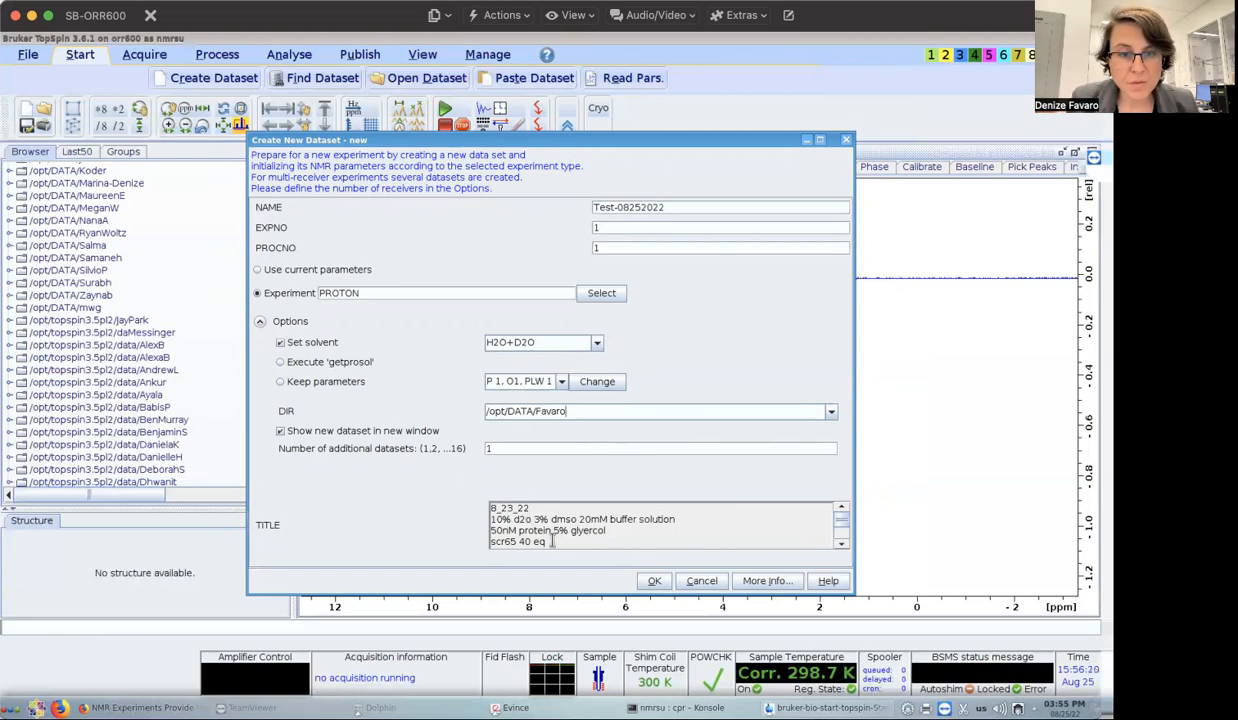
# Replace the title text with the lines buffer, concentration and temperature, and create the dataset.
pyautogui.moveTo(528, 527); pyautogui.dragTo(478, 492)
pyautogui.write('d1: 3 ns: 16 298.1')
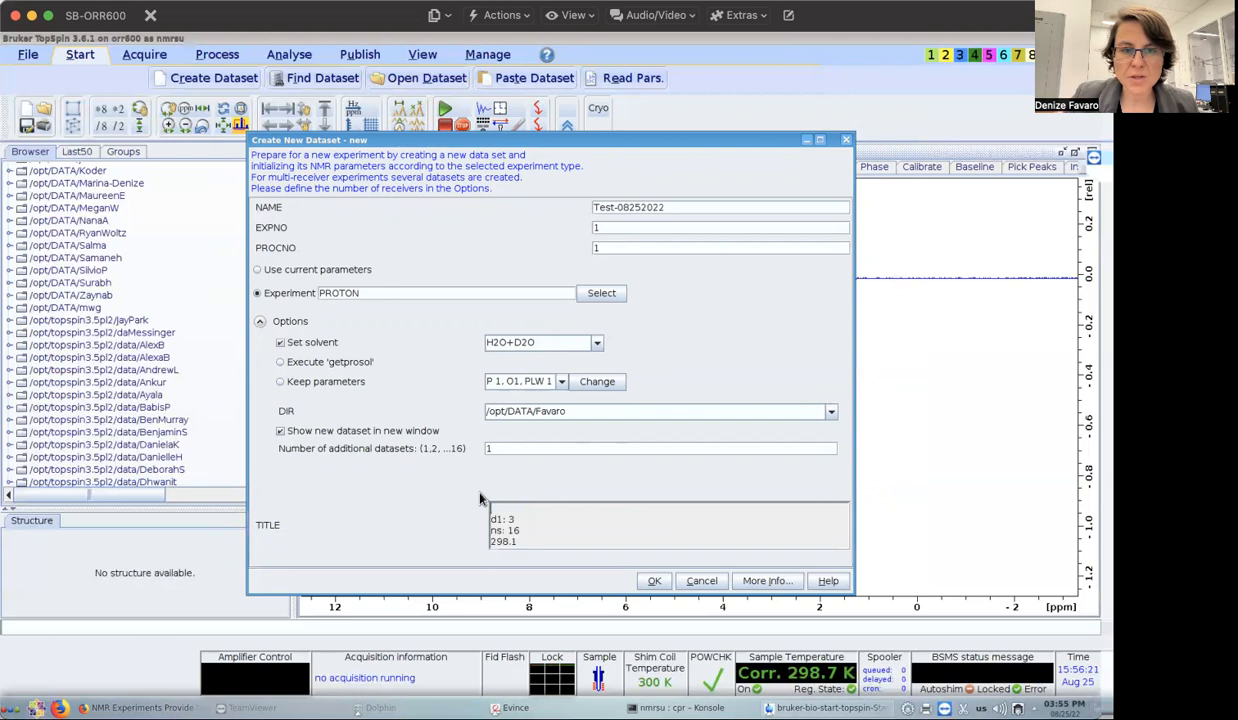
pyautogui.moveTo(495, 514); pyautogui.dragTo(545, 553)
pyautogui.press('BackSpace')
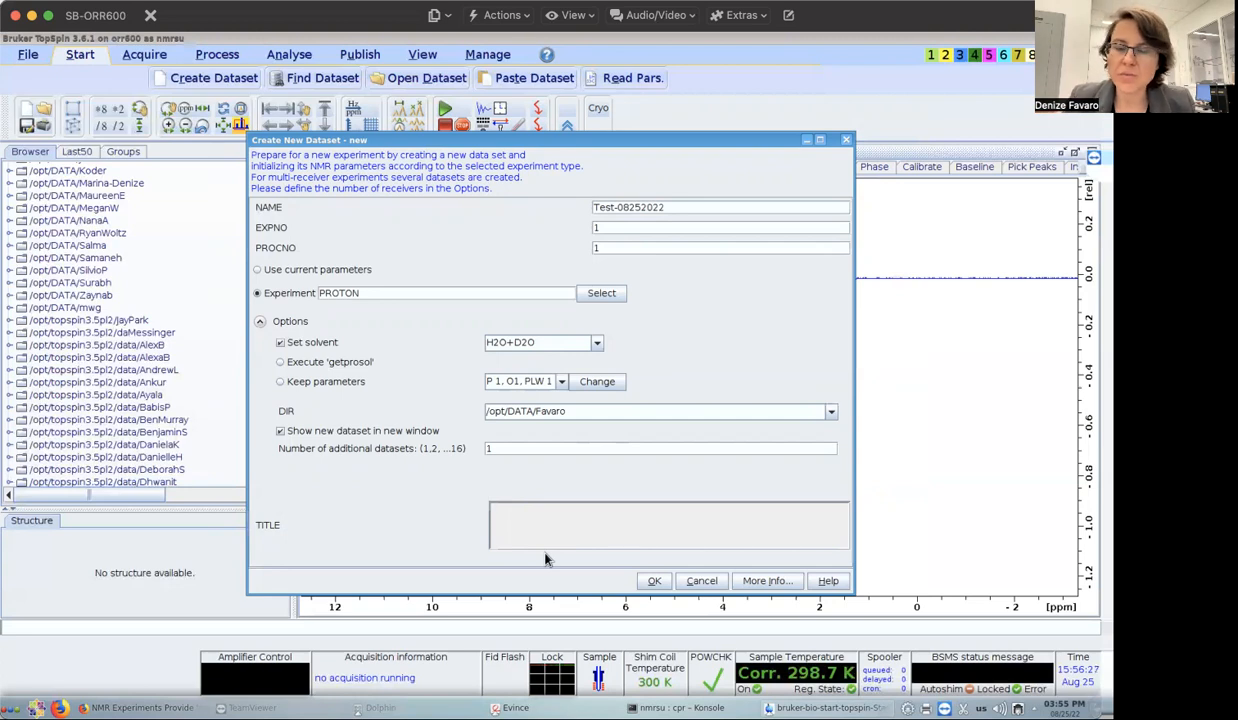
pyautogui.write('b')
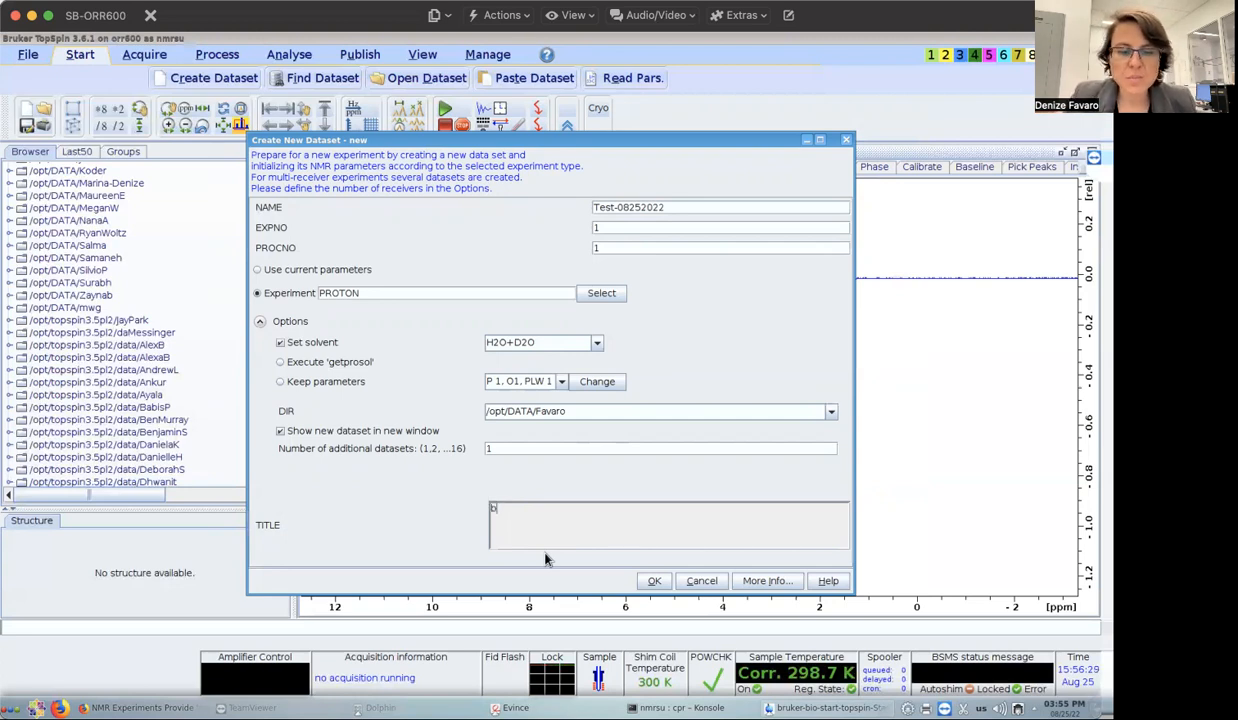
pyautogui.write('uffer')
pyautogui.press('Return')
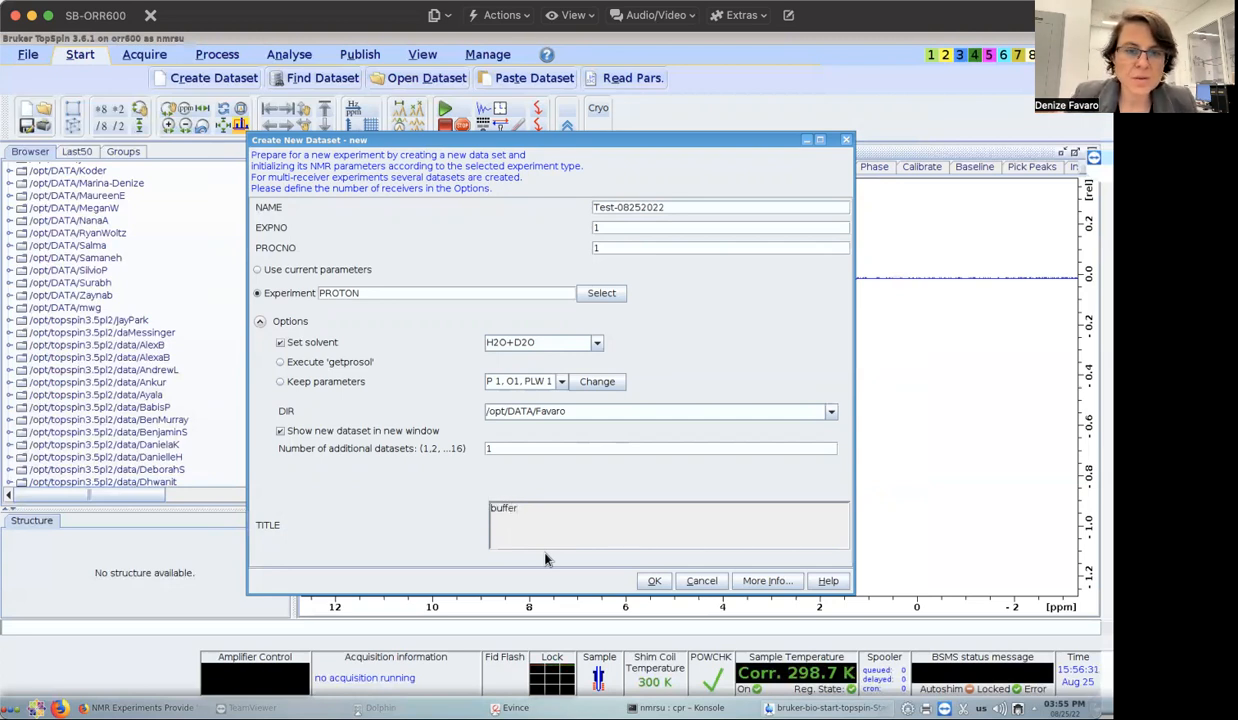
pyautogui.write('concentration')
pyautogui.press('Return')
pyautogui.write('temperature')
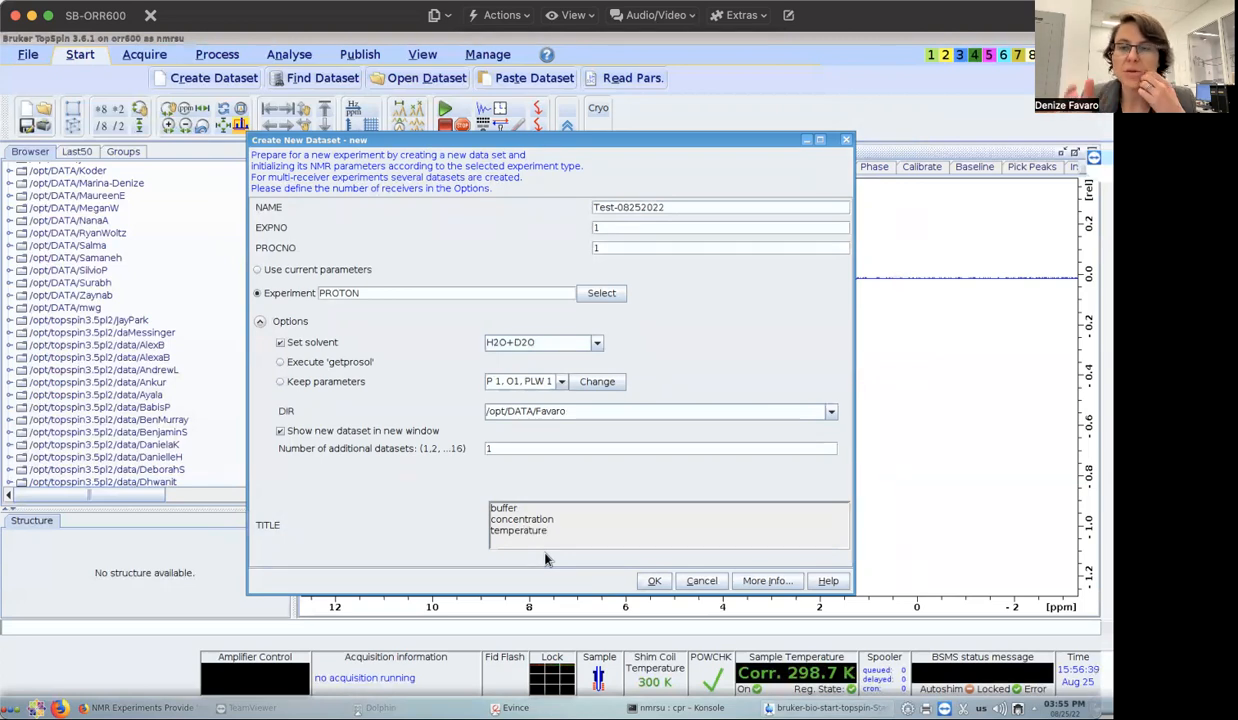
pyautogui.click(653, 584)
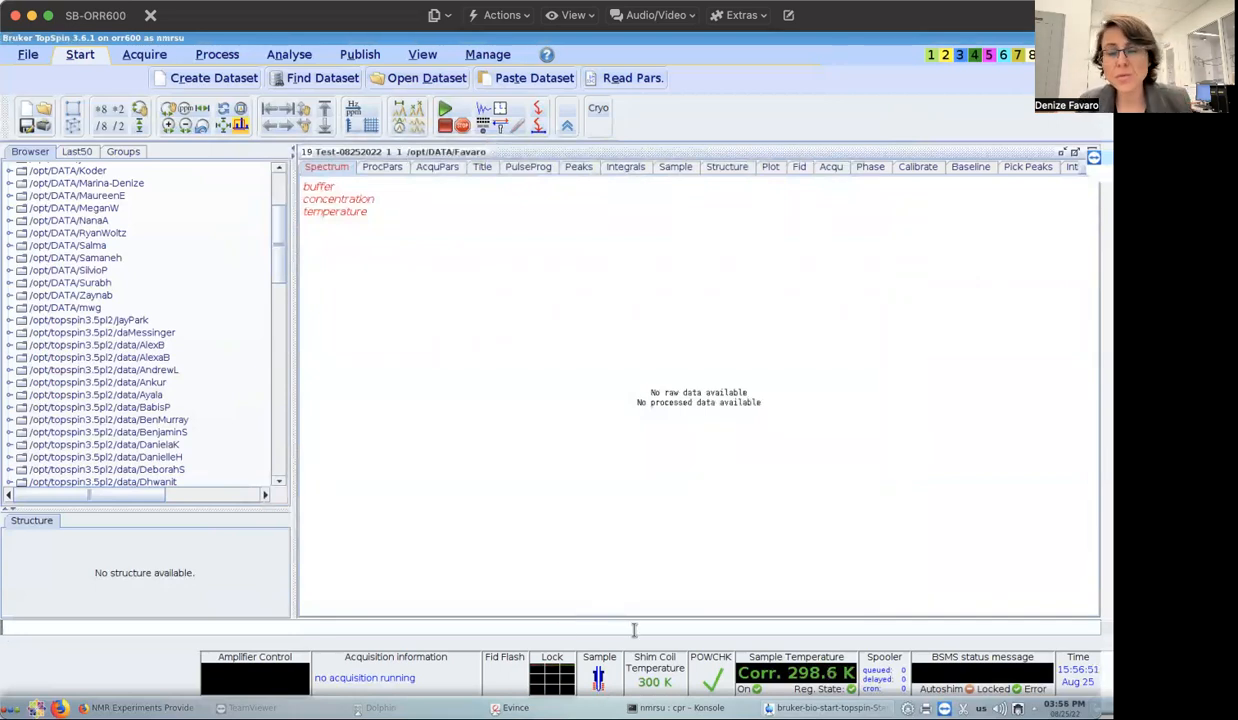
# Display the dataset's acquisition parameters, and start manual probe tuning and matching with atmm.
pyautogui.write('eda')
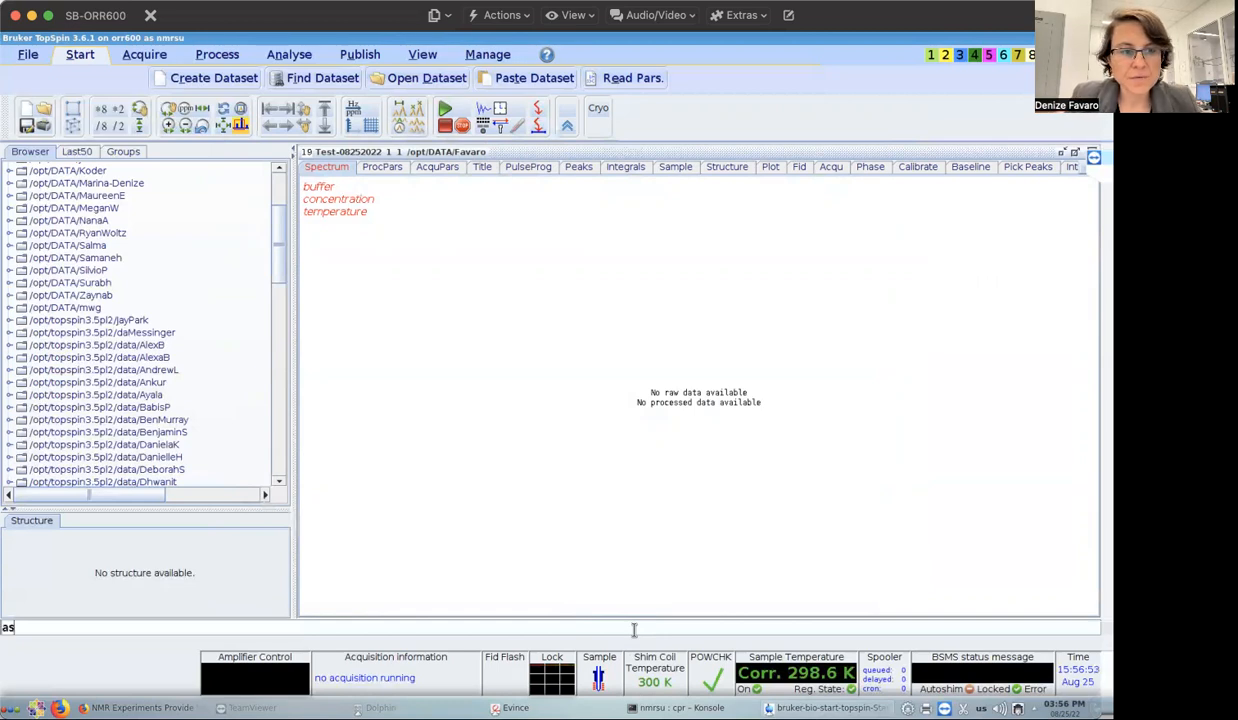
pyautogui.press('Return')
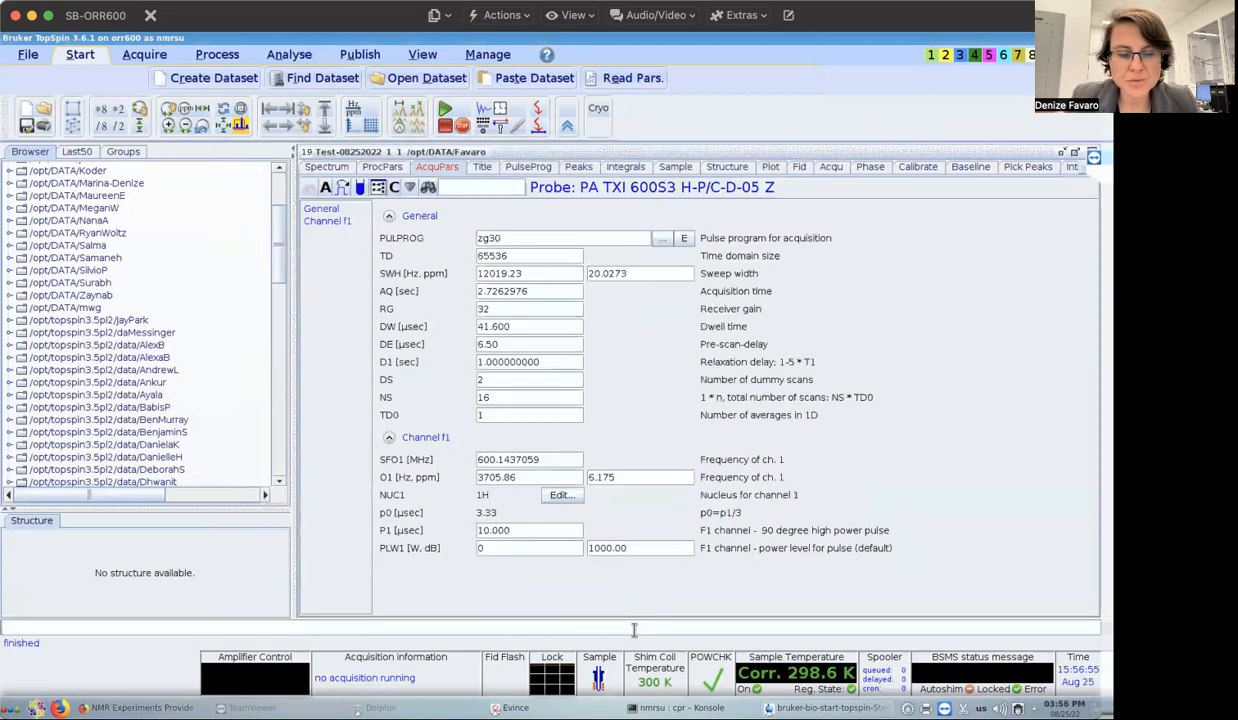
pyautogui.write('atmm')
pyautogui.press('Return')
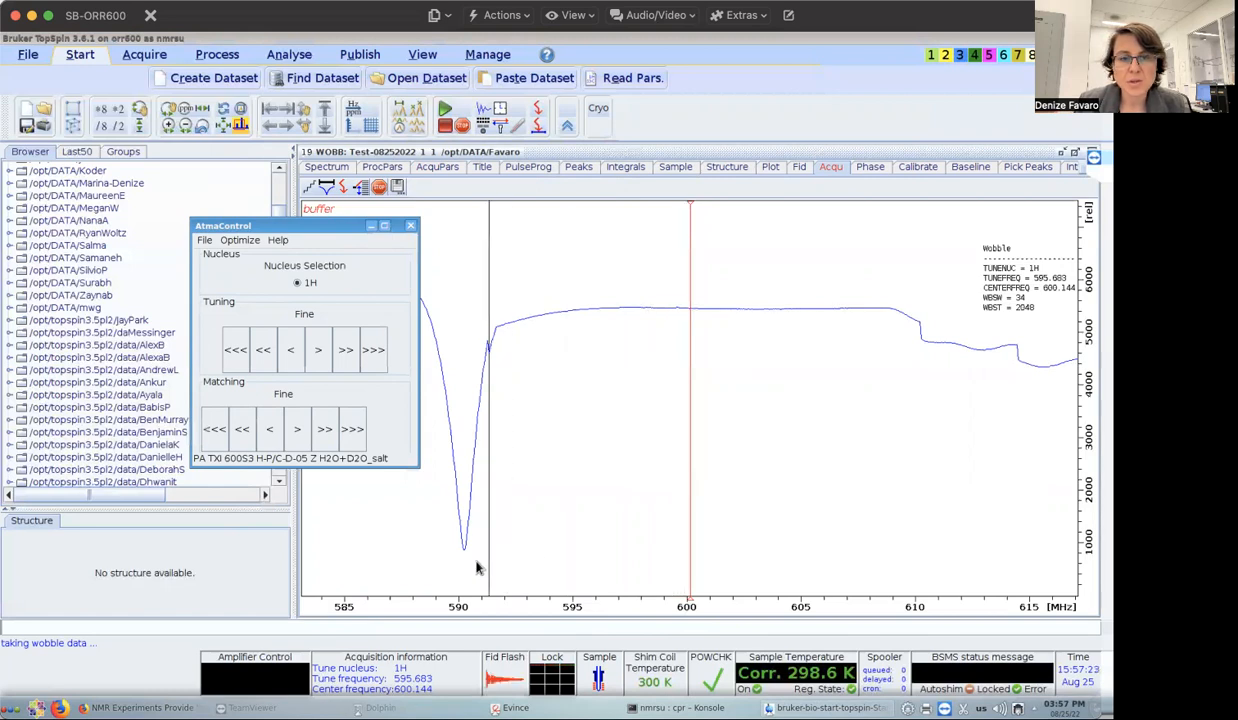
# Adjust the 1H matching, mainly with the largest backward steps, to deepen the dip of the wobble curve.
pyautogui.click(326, 429)
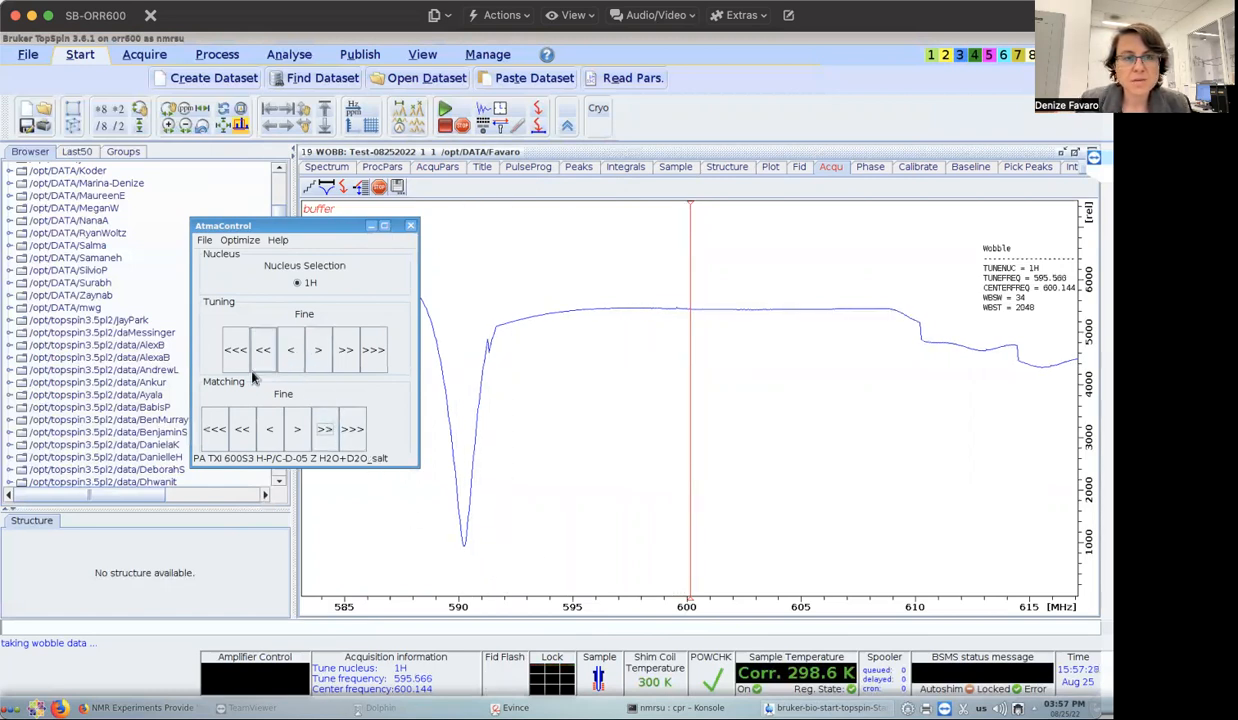
pyautogui.click(214, 428)
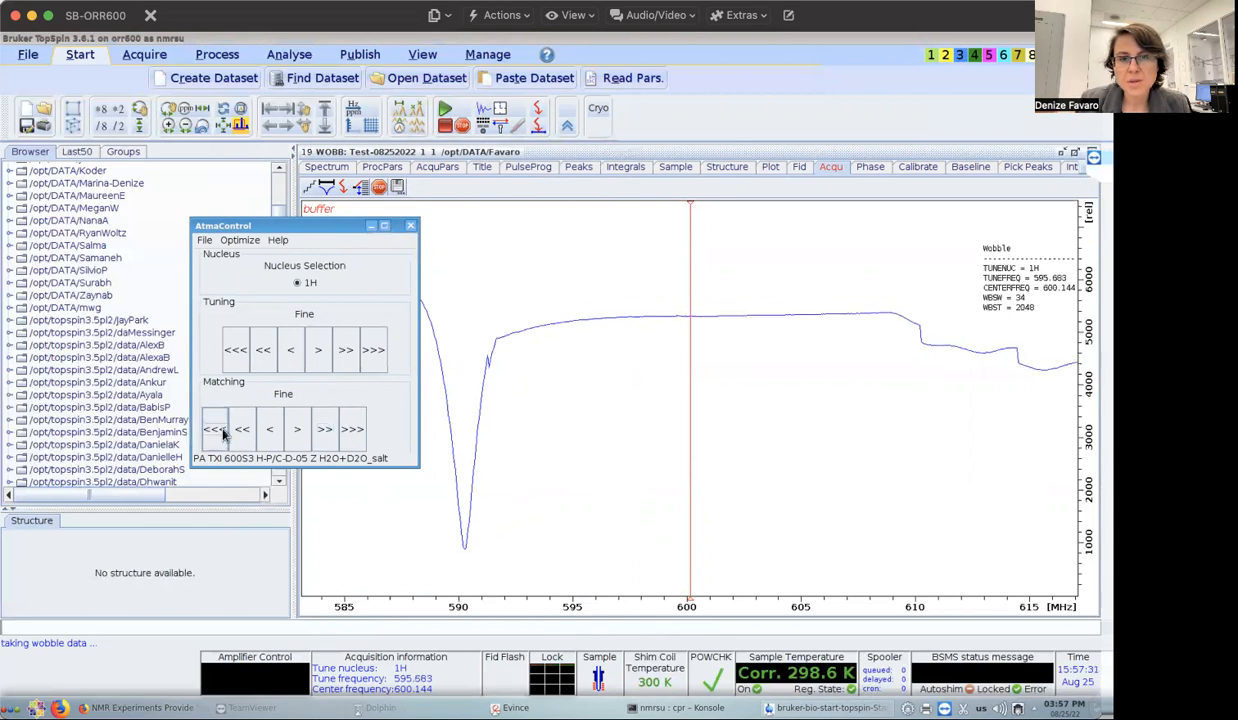
pyautogui.click(215, 428)
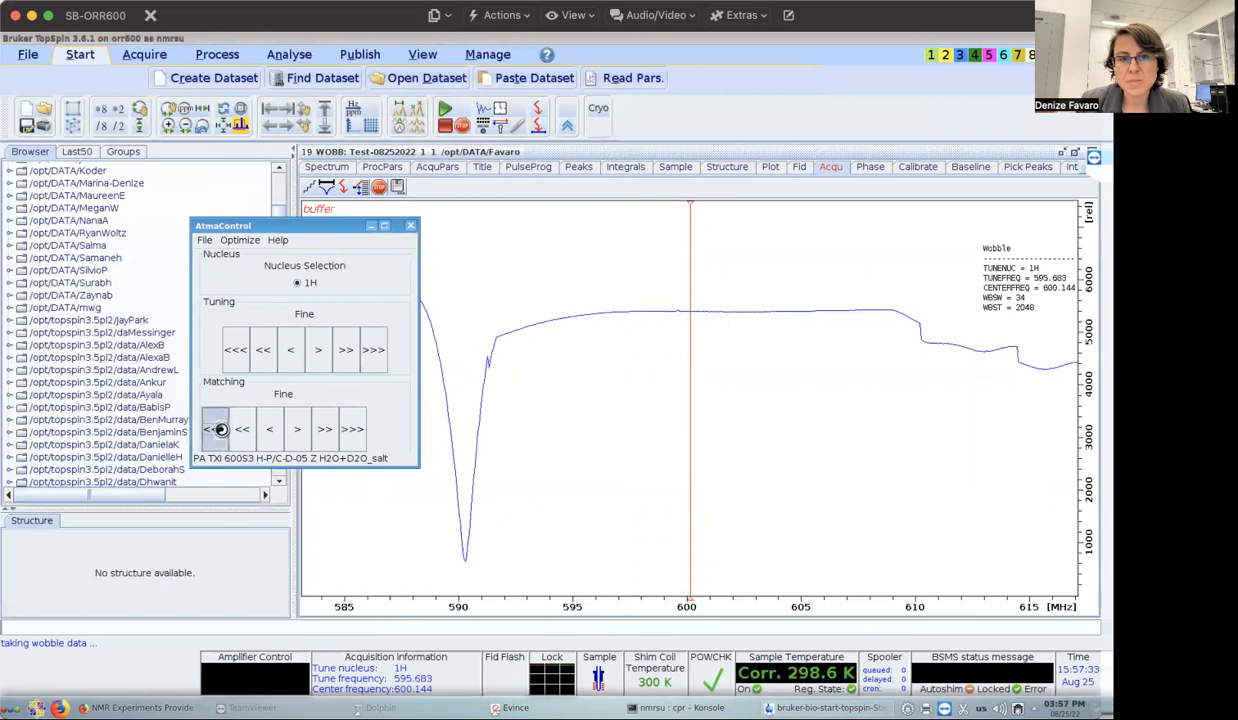
pyautogui.click(218, 430)
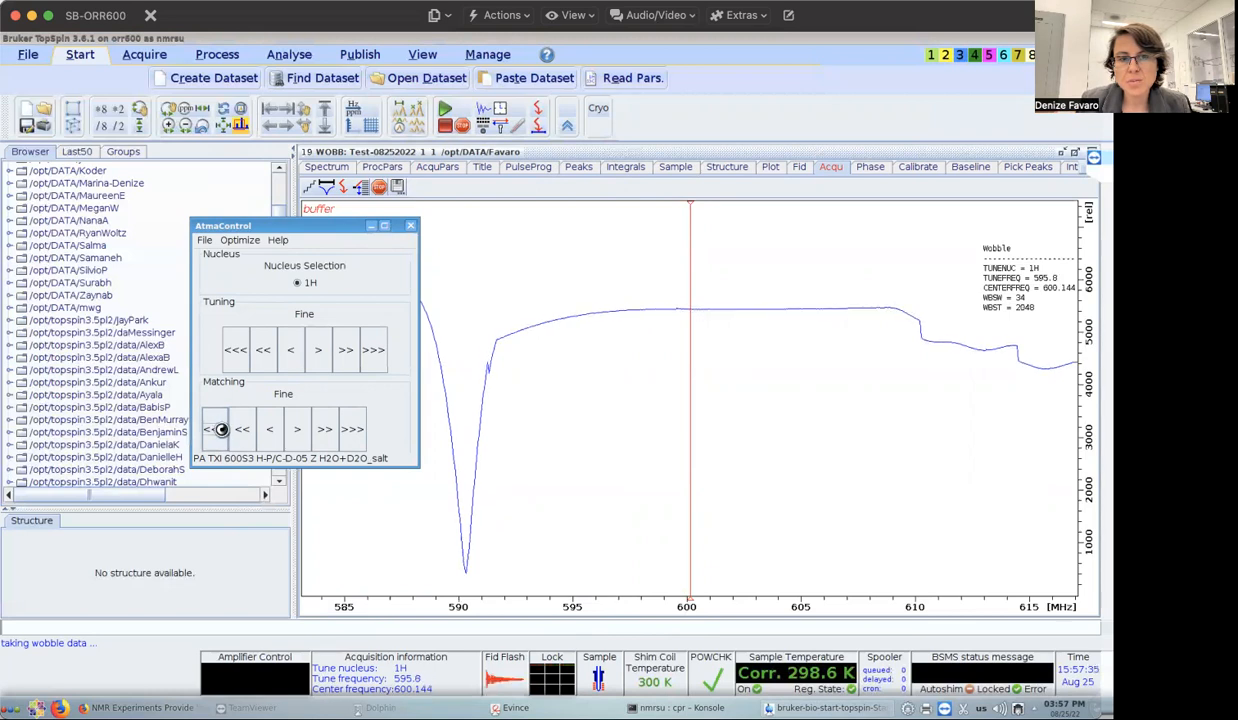
# Tune 1H with repeated largest forward steps to bring the wobble dip closer to the centre frequency line.
pyautogui.click(371, 351)
pyautogui.click(371, 351)
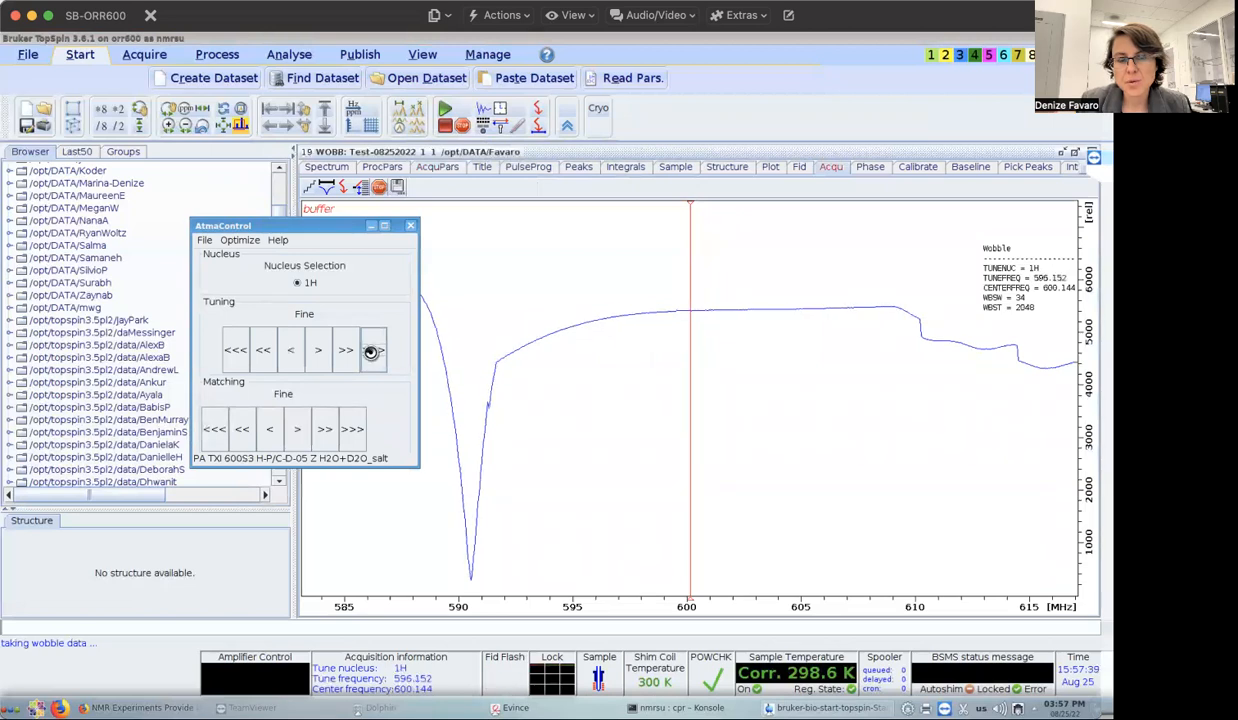
pyautogui.click(371, 352)
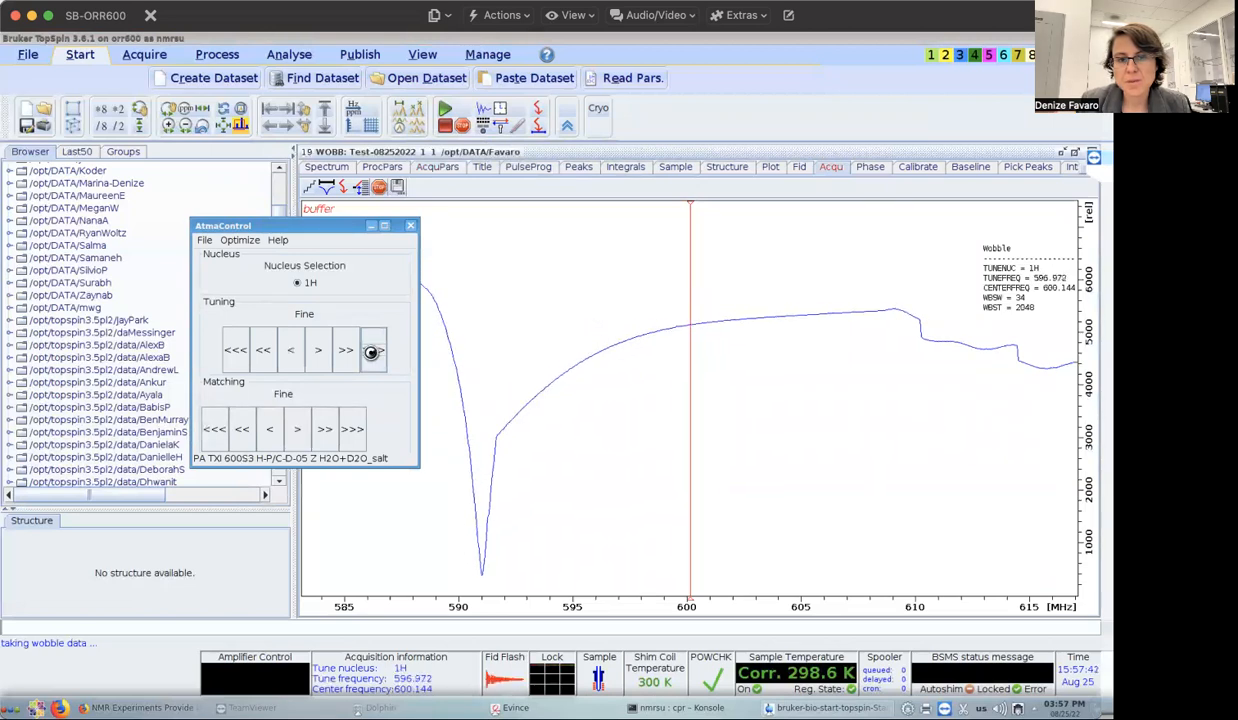
pyautogui.click(371, 352)
pyautogui.click(371, 352)
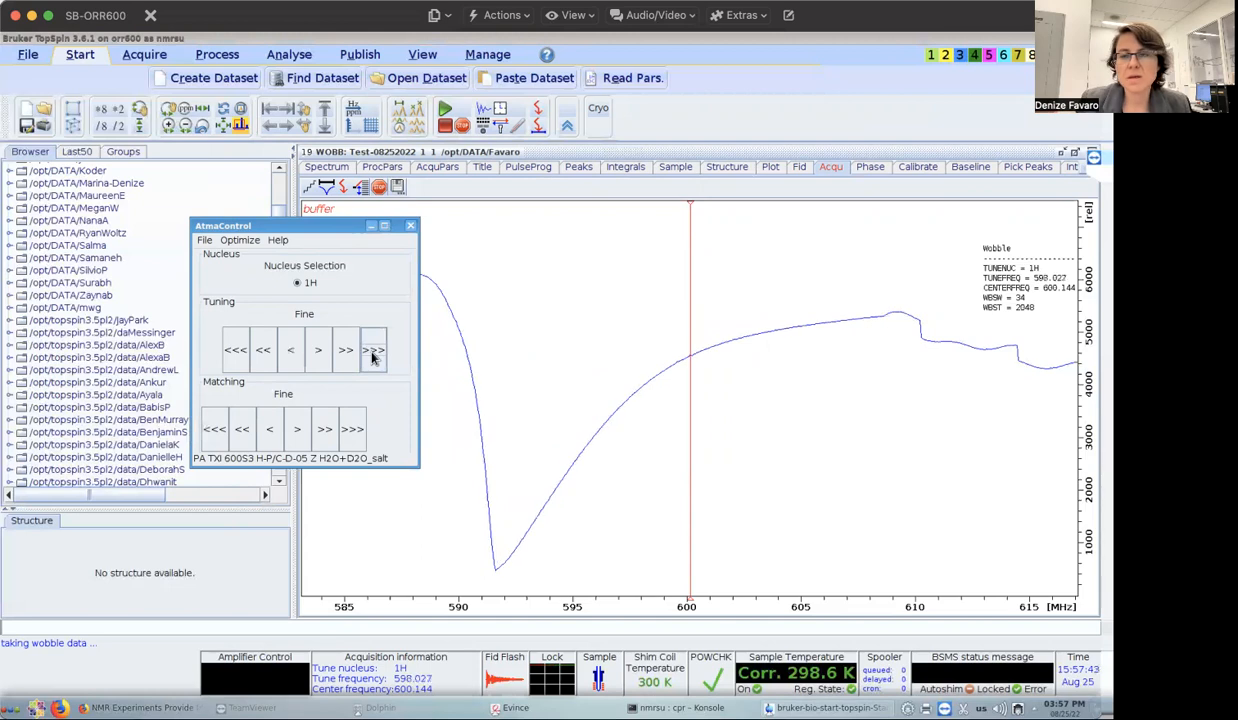
pyautogui.click(371, 352)
pyautogui.click(371, 352)
pyautogui.click(371, 352)
pyautogui.click(371, 352)
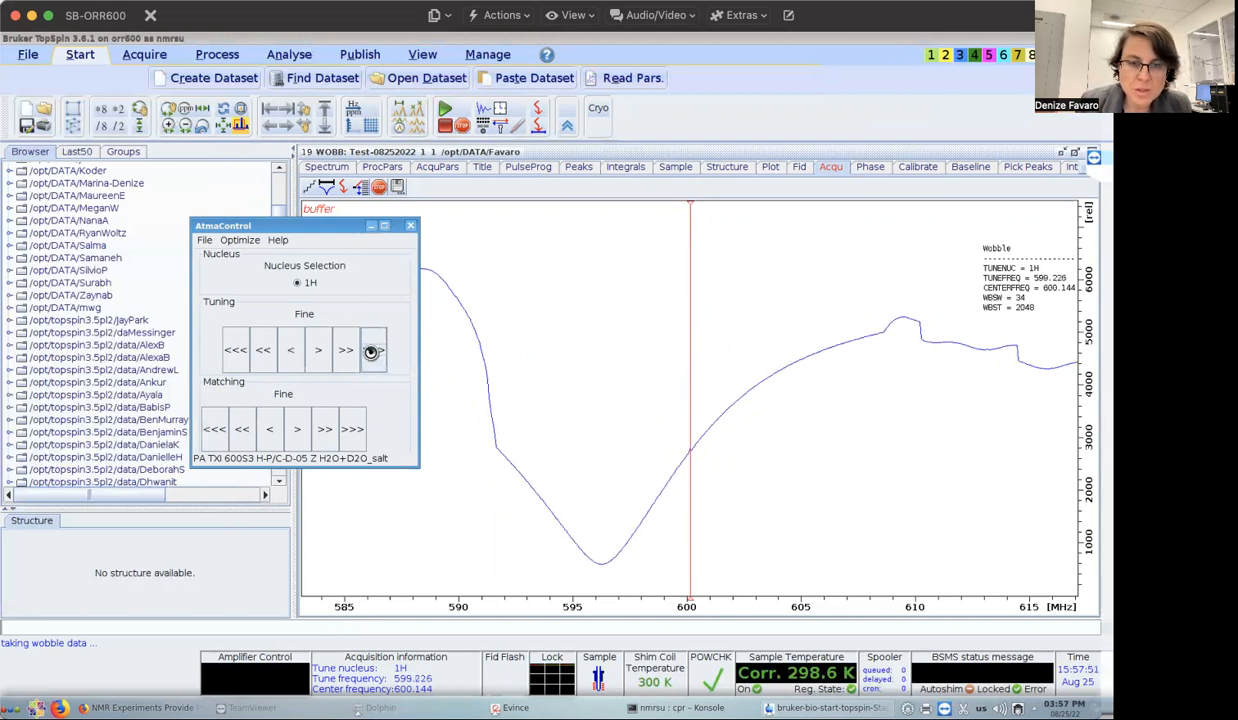
# Deepen the wobble dip by adjusting the 1H matching with the largest and medium backward steps.
pyautogui.click(218, 427)
pyautogui.click(221, 427)
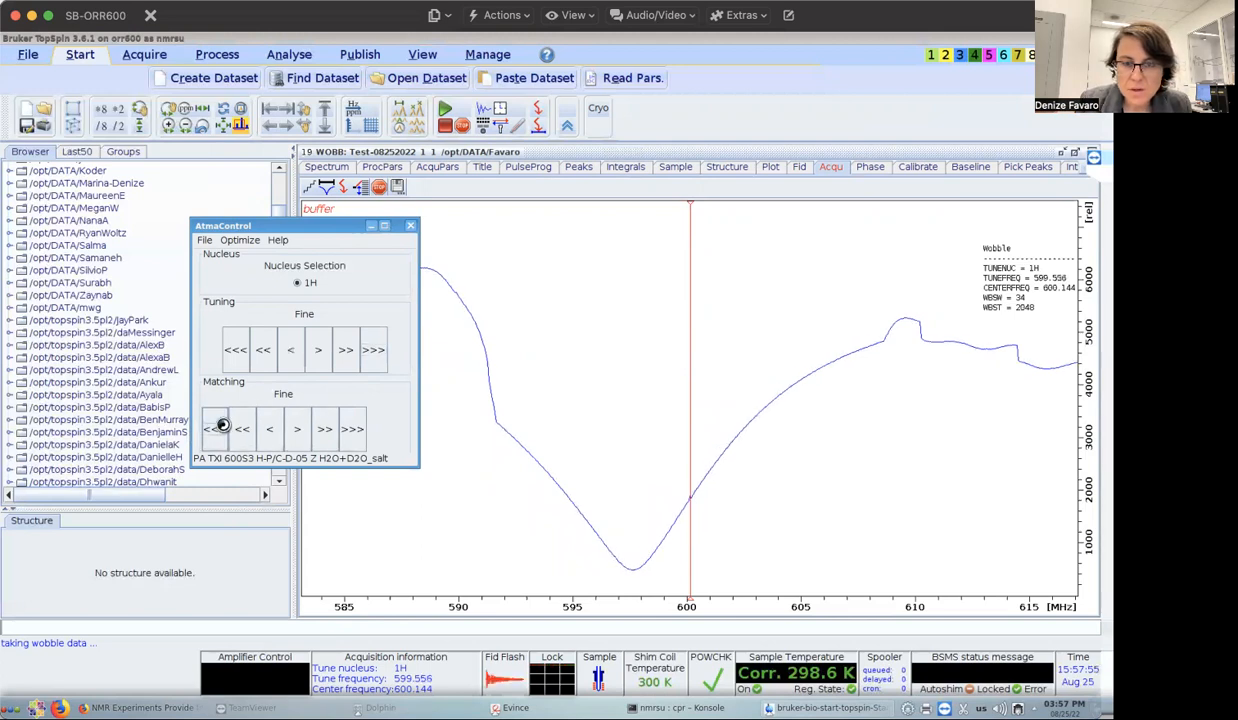
pyautogui.click(222, 428)
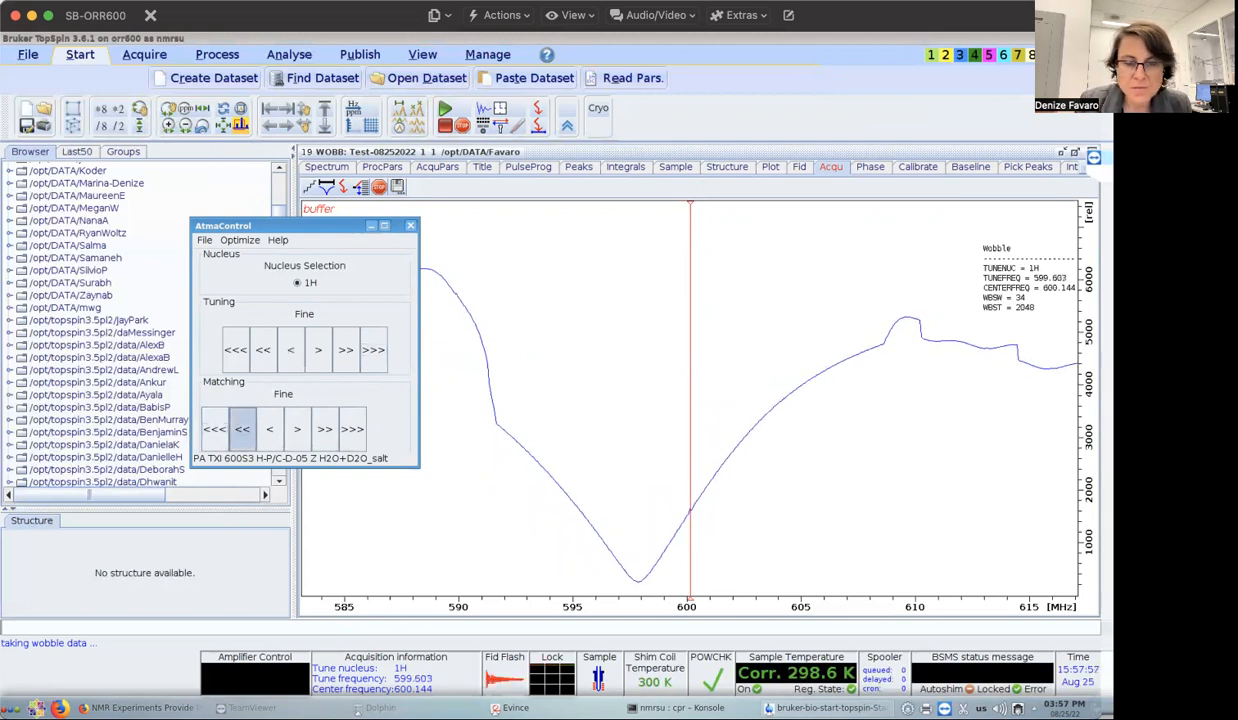
pyautogui.click(240, 430)
pyautogui.click(241, 429)
pyautogui.click(241, 429)
# Centre the wobble dip on the carrier frequency line using medium forward 1H tuning steps.
pyautogui.click(345, 352)
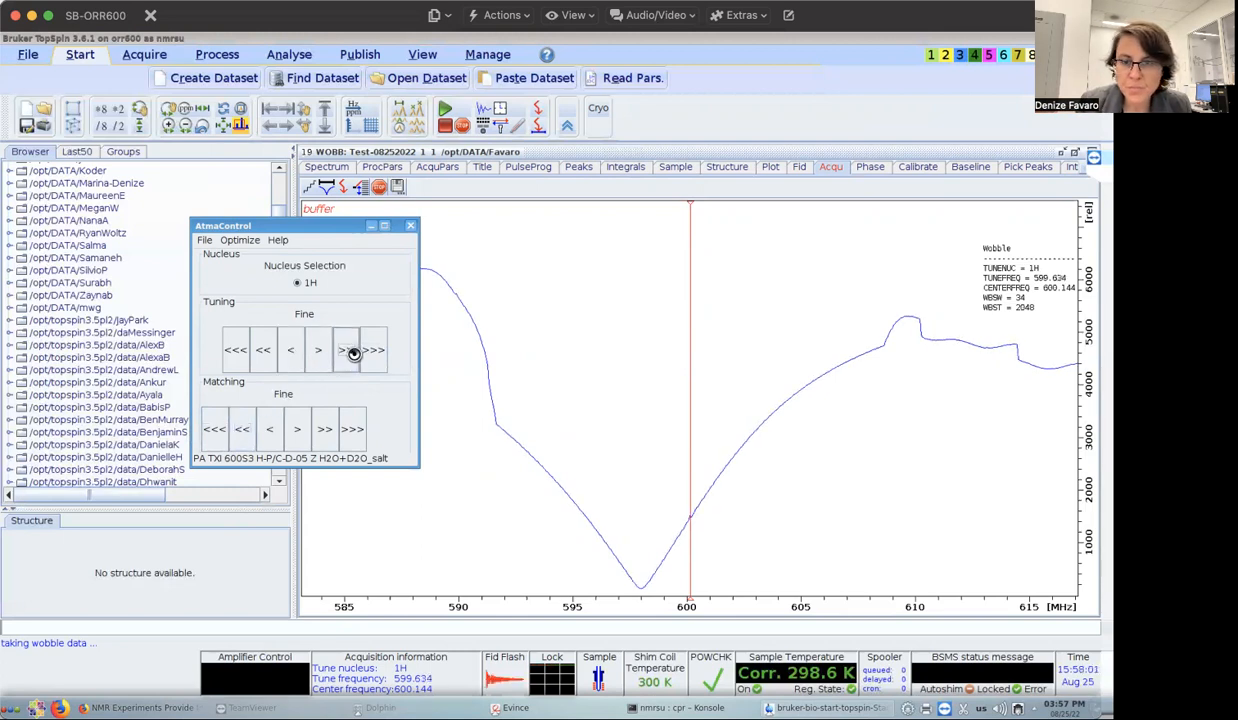
pyautogui.click(350, 352)
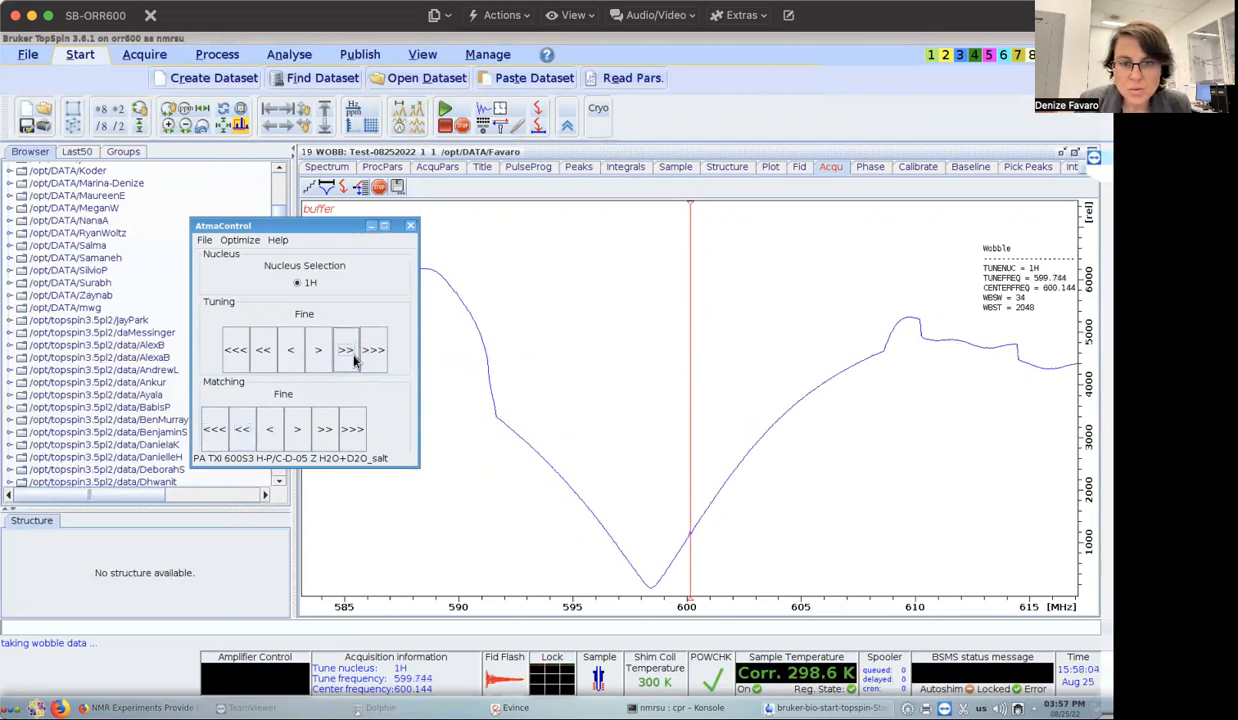
pyautogui.click(354, 353)
pyautogui.click(354, 355)
pyautogui.click(352, 354)
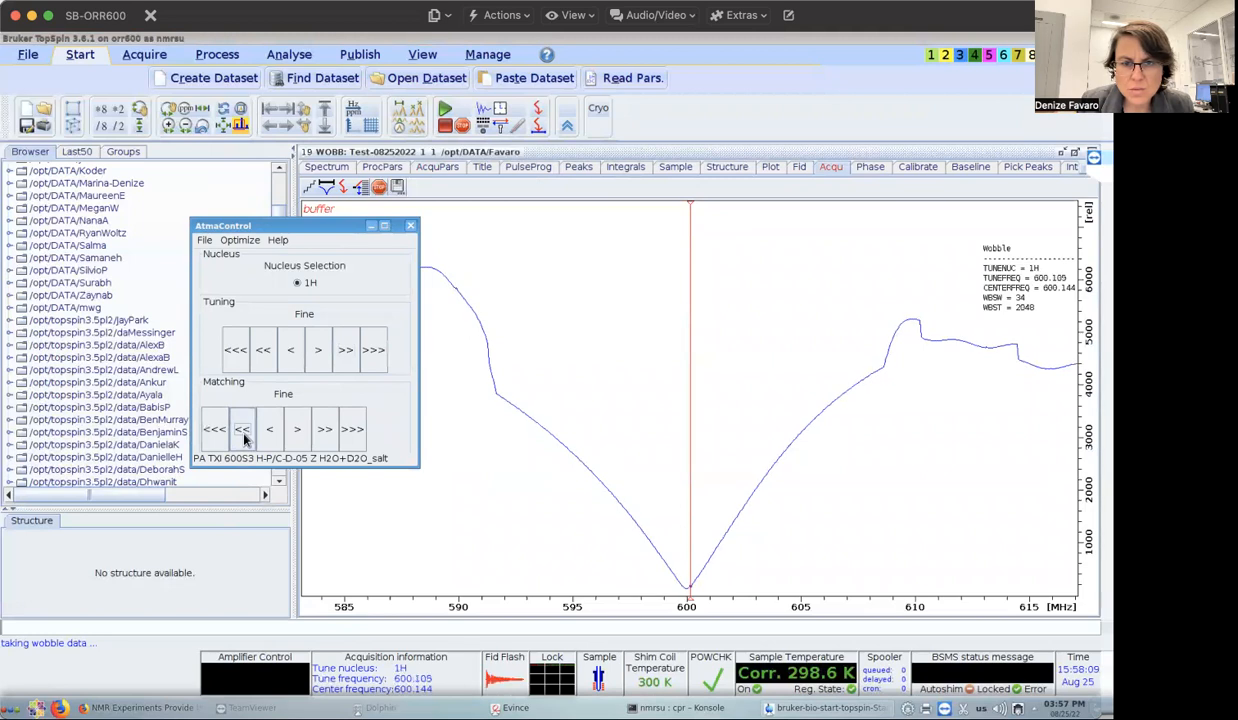
# Refine the 1H matching with the smallest backward steps until the dip reaches the baseline.
pyautogui.click(270, 429)
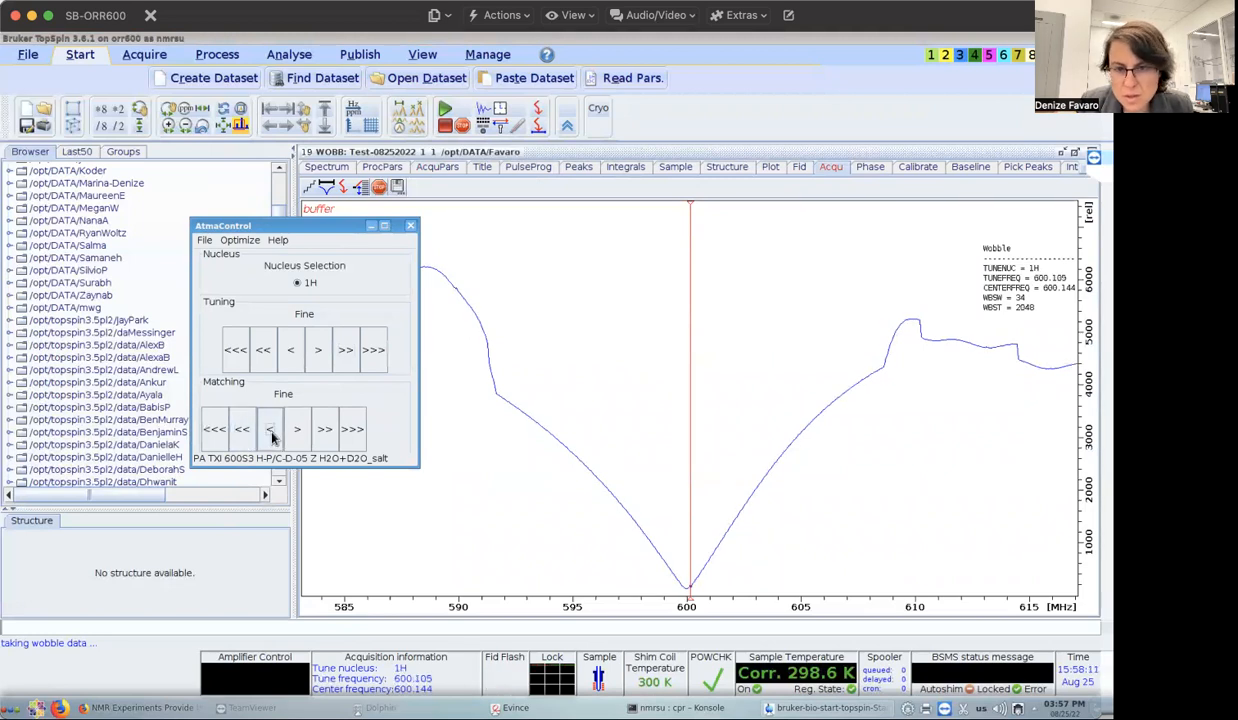
pyautogui.click(270, 430)
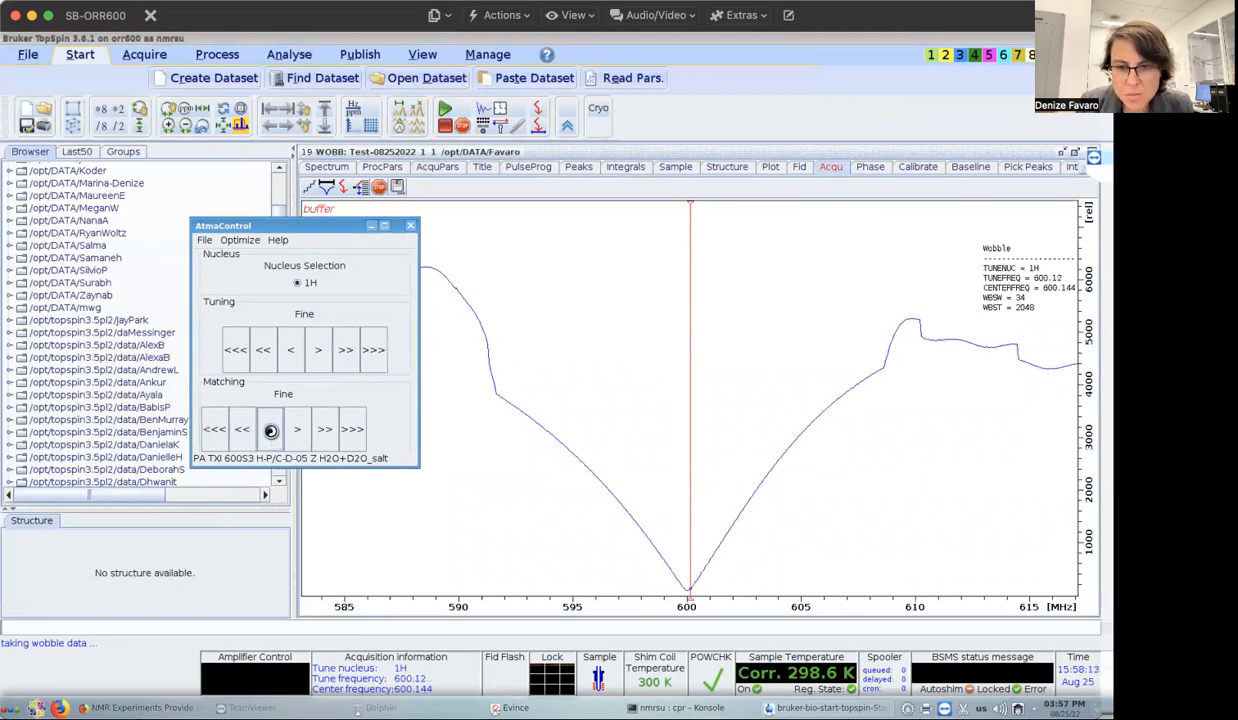
pyautogui.click(270, 429)
pyautogui.click(270, 429)
pyautogui.click(270, 429)
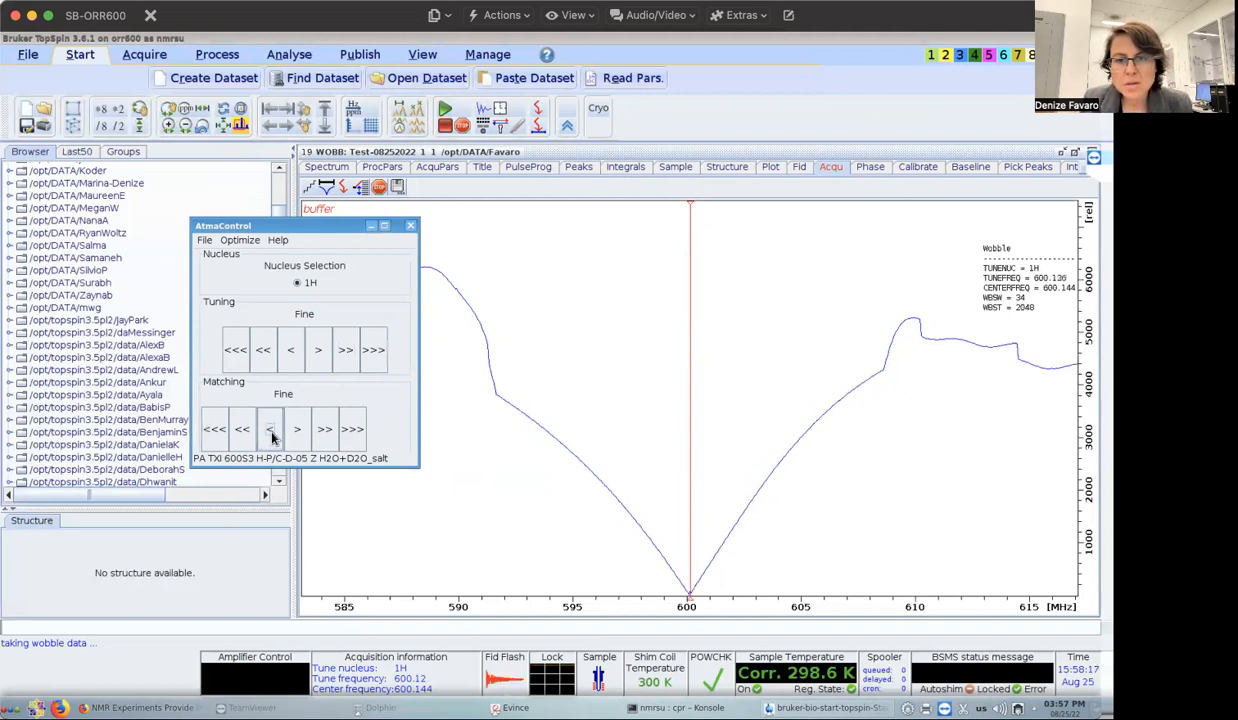
# Exit AtmaControl to end manual tuning and matching, and dismiss the exit notice.
pyautogui.click(204, 240)
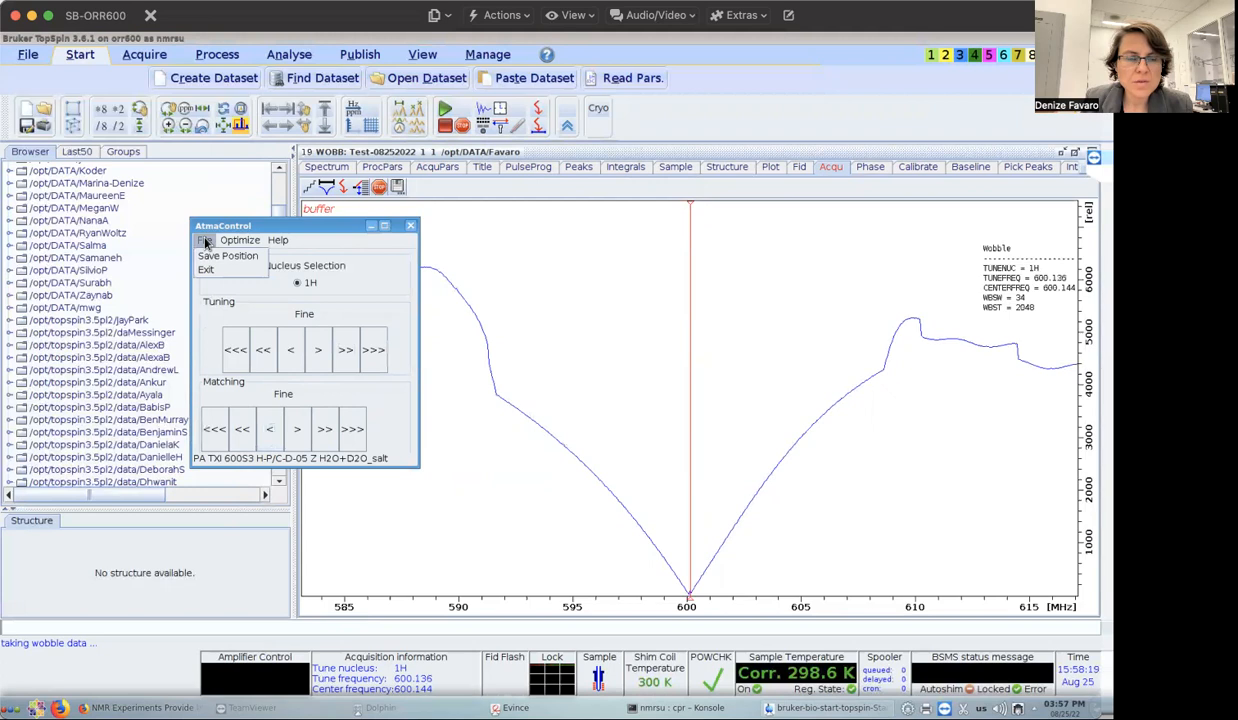
pyautogui.click(205, 241)
pyautogui.click(206, 242)
pyautogui.click(206, 269)
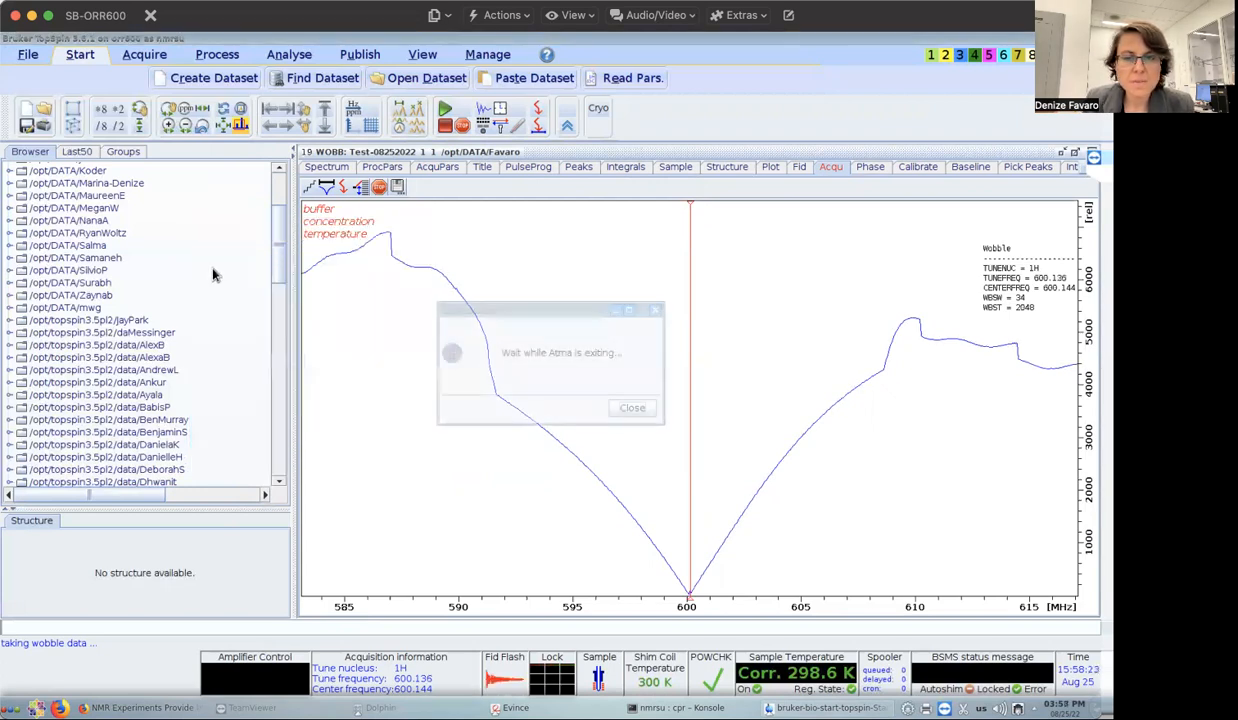
pyautogui.click(628, 410)
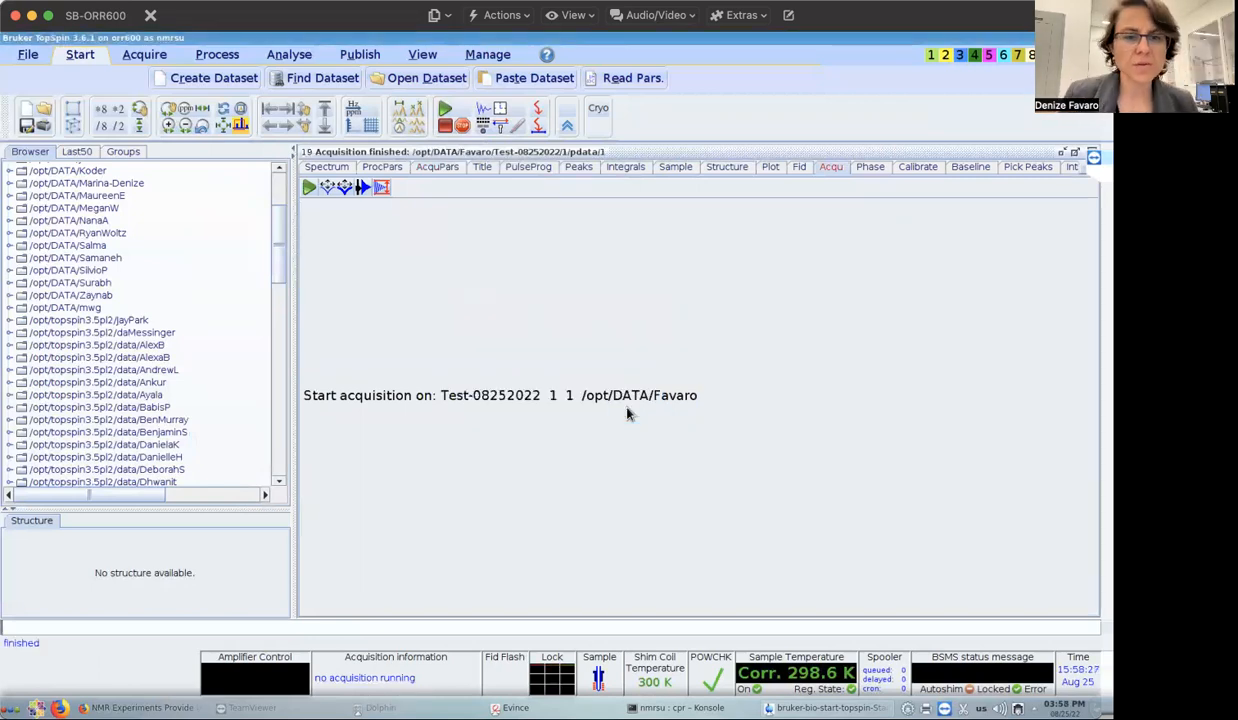
# Display the acquisition parameters with ased, and lock the sample on the H2O+D2O solvent.
pyautogui.write('ased')
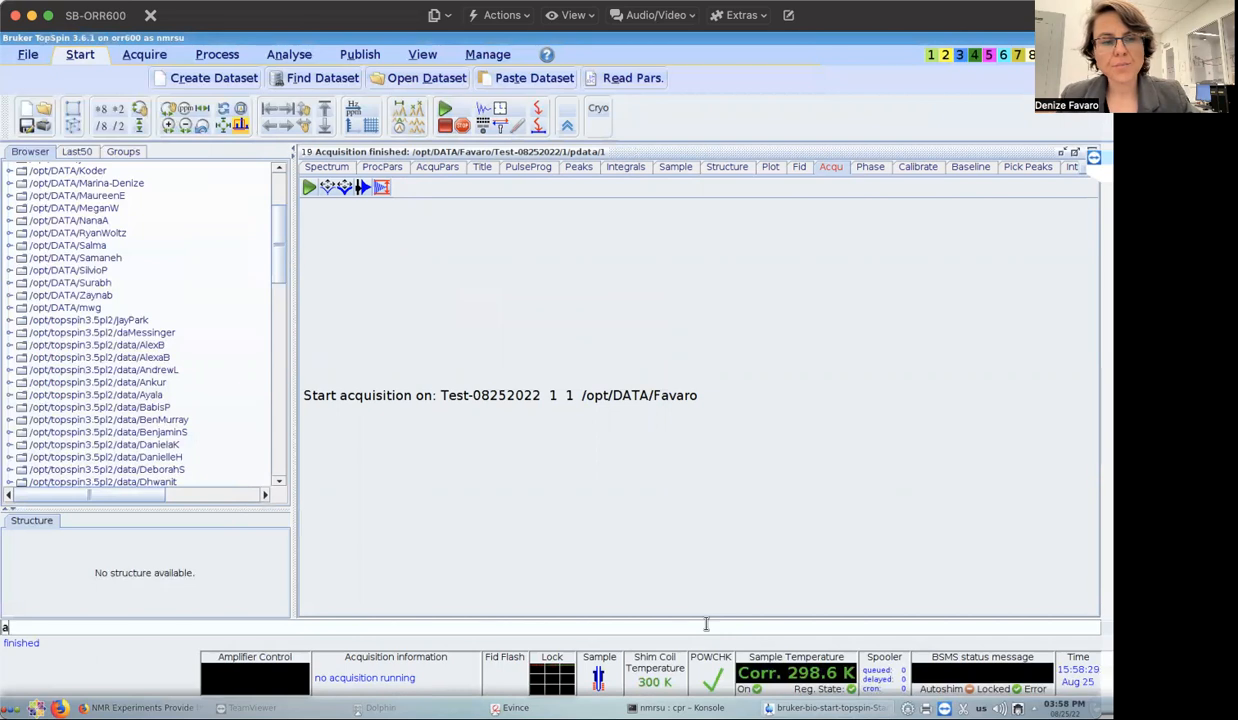
pyautogui.press('Return')
pyautogui.write('lock')
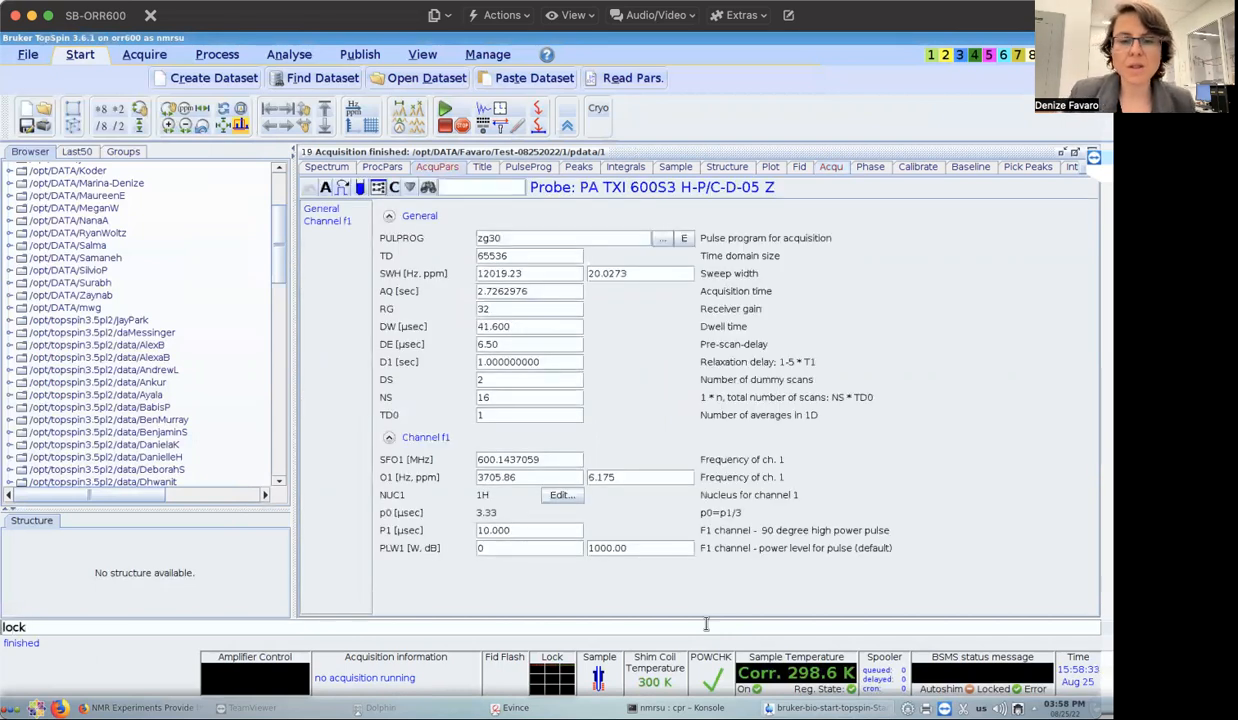
pyautogui.press('Return')
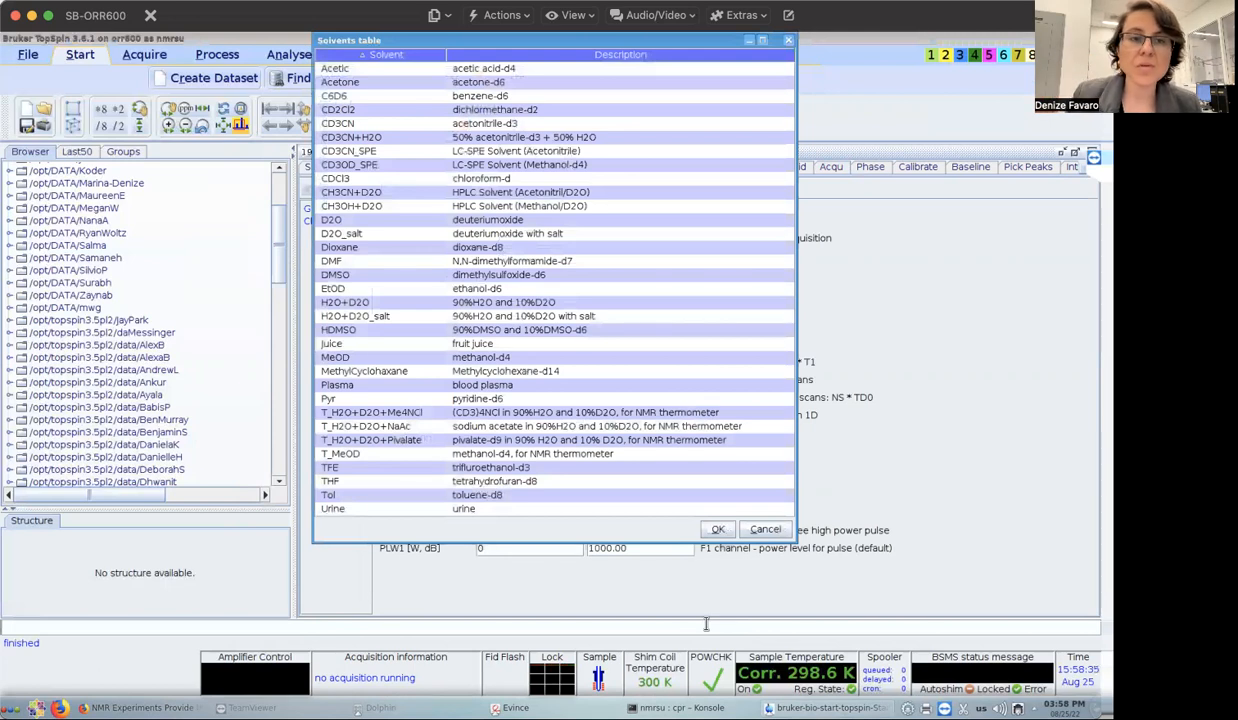
pyautogui.click(580, 298)
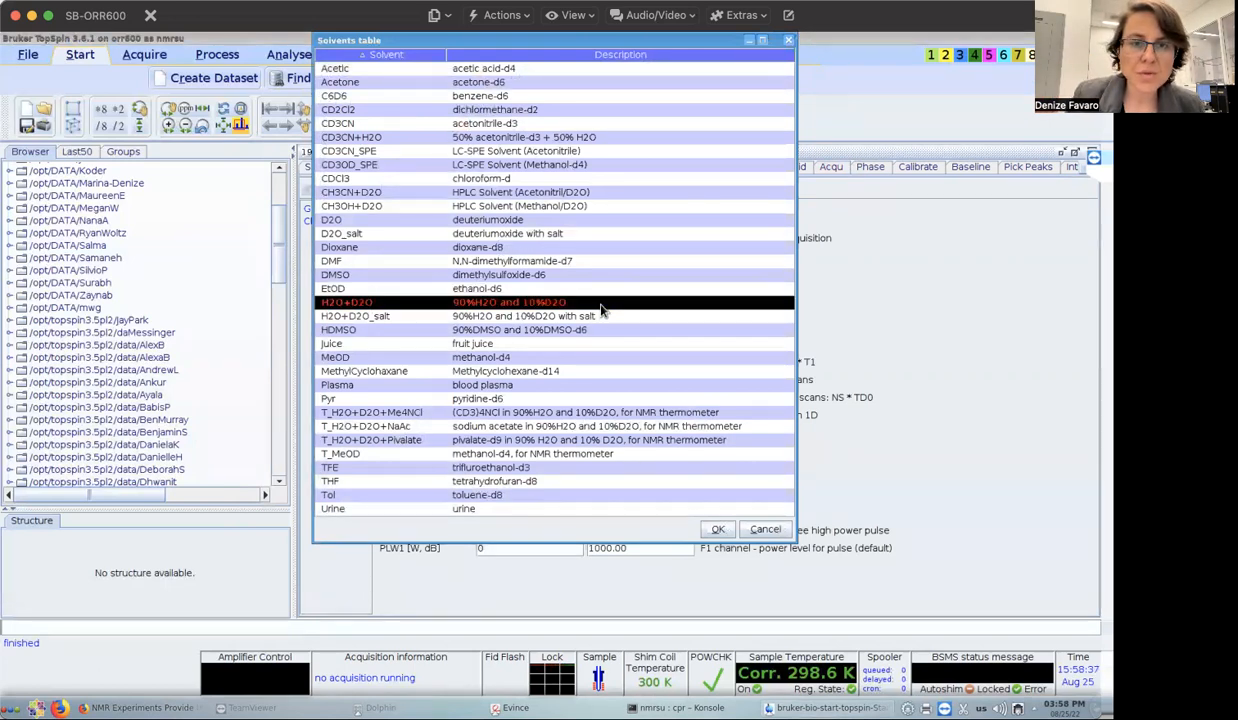
pyautogui.click(715, 530)
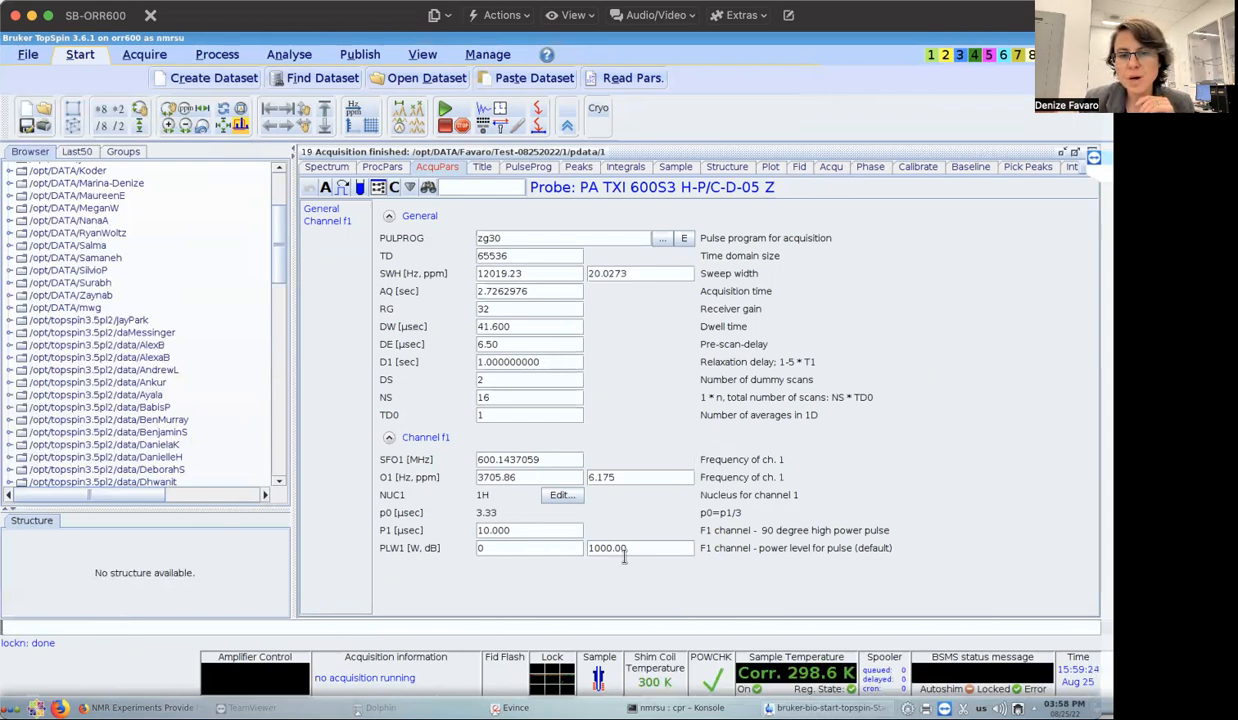
# Load the probe- and solvent-specific pulse parameters with getprosol, and set O1 to 4.70 ppm.
pyautogui.write('getprosol')
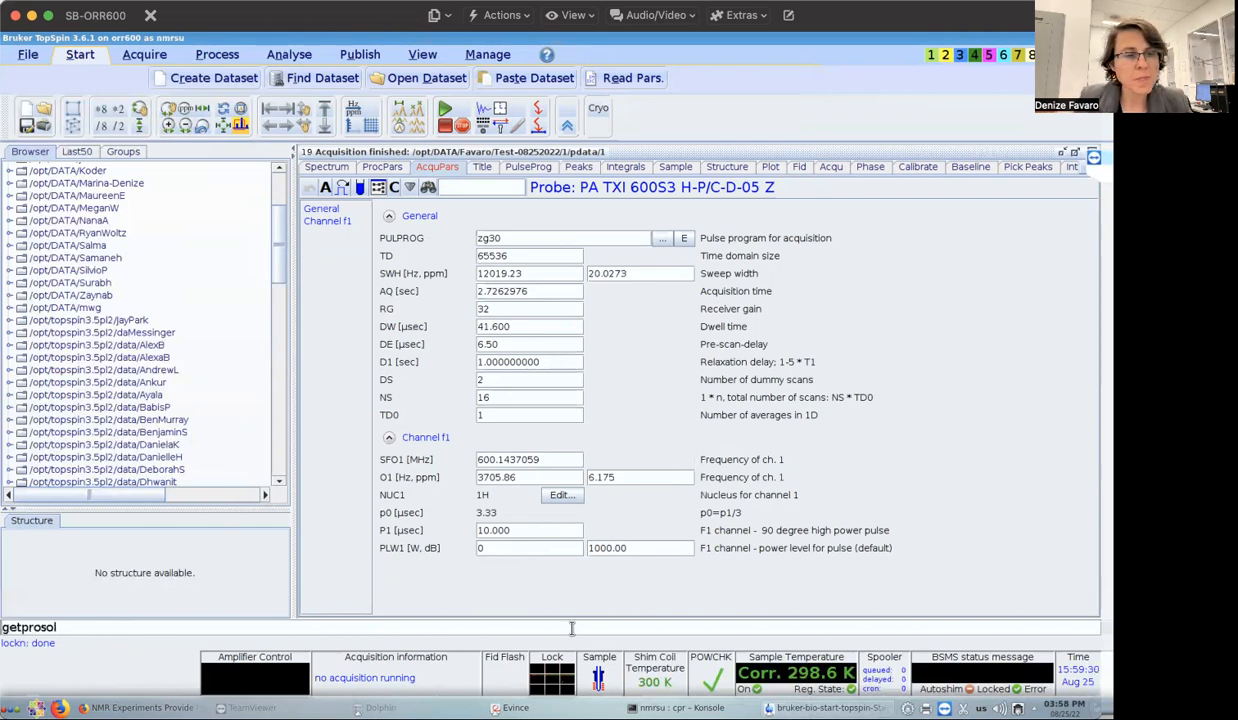
pyautogui.press('Return')
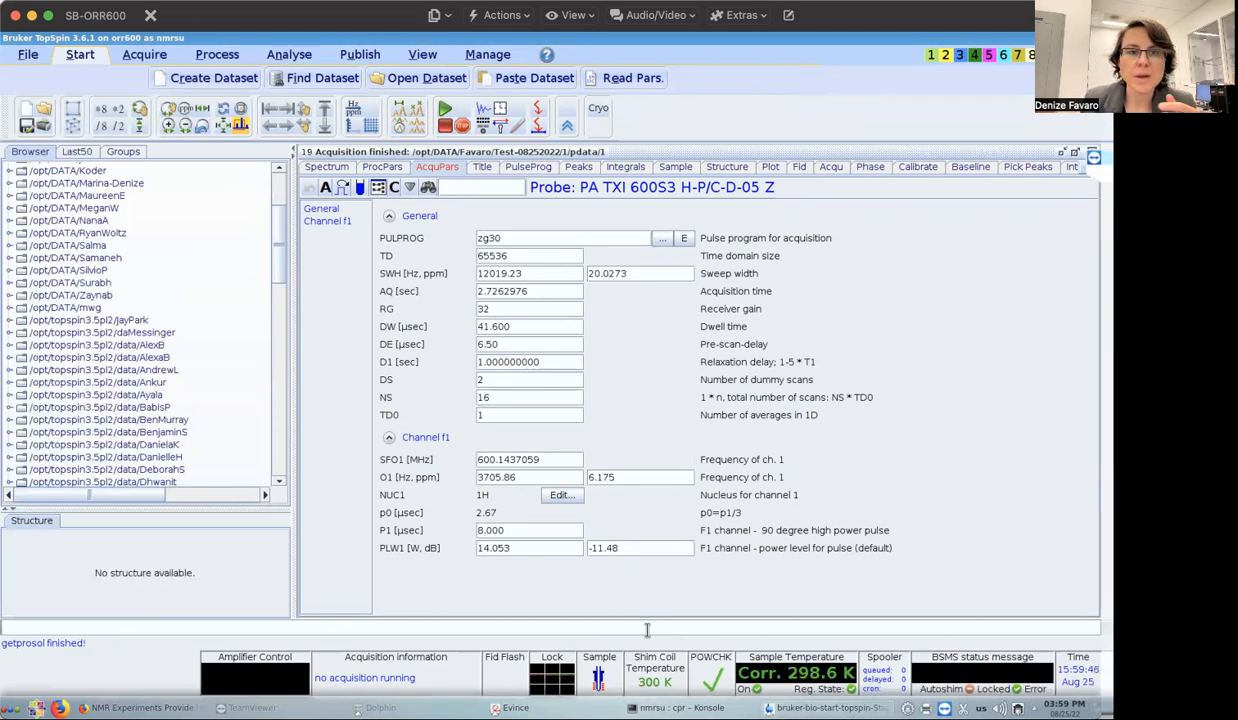
pyautogui.doubleClick(538, 244)
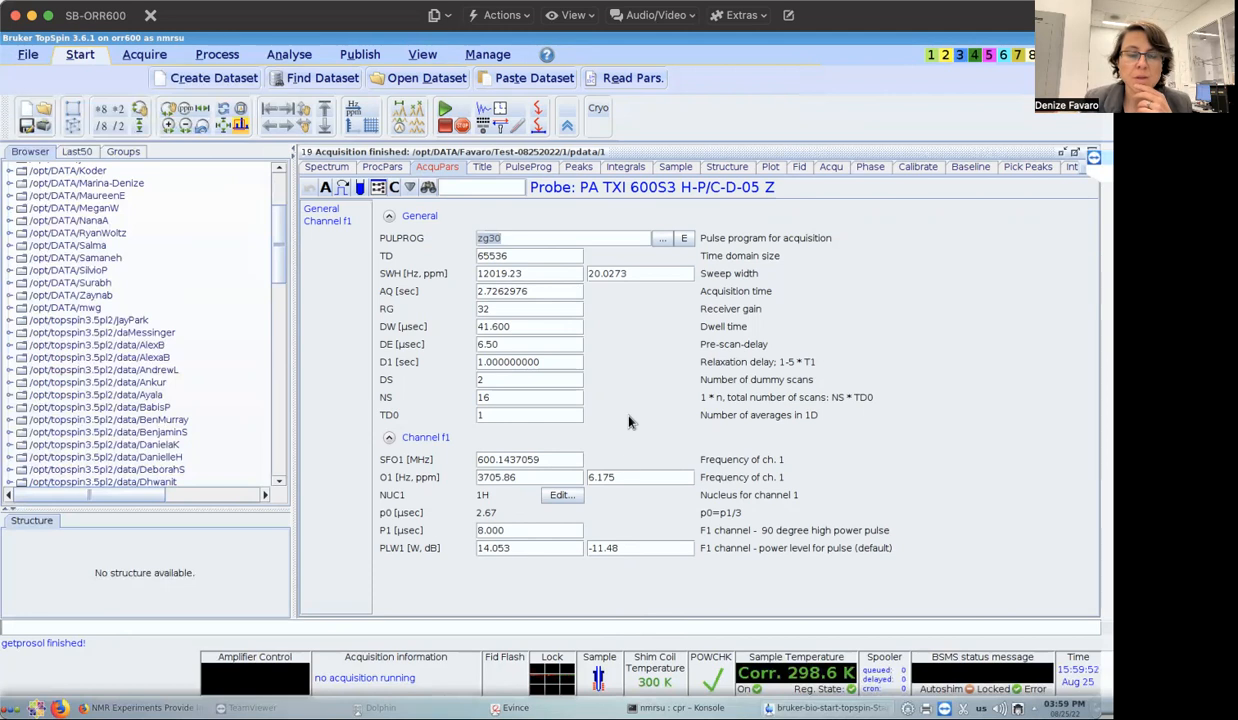
pyautogui.doubleClick(631, 470)
pyautogui.write('4.70')
pyautogui.press('Return')
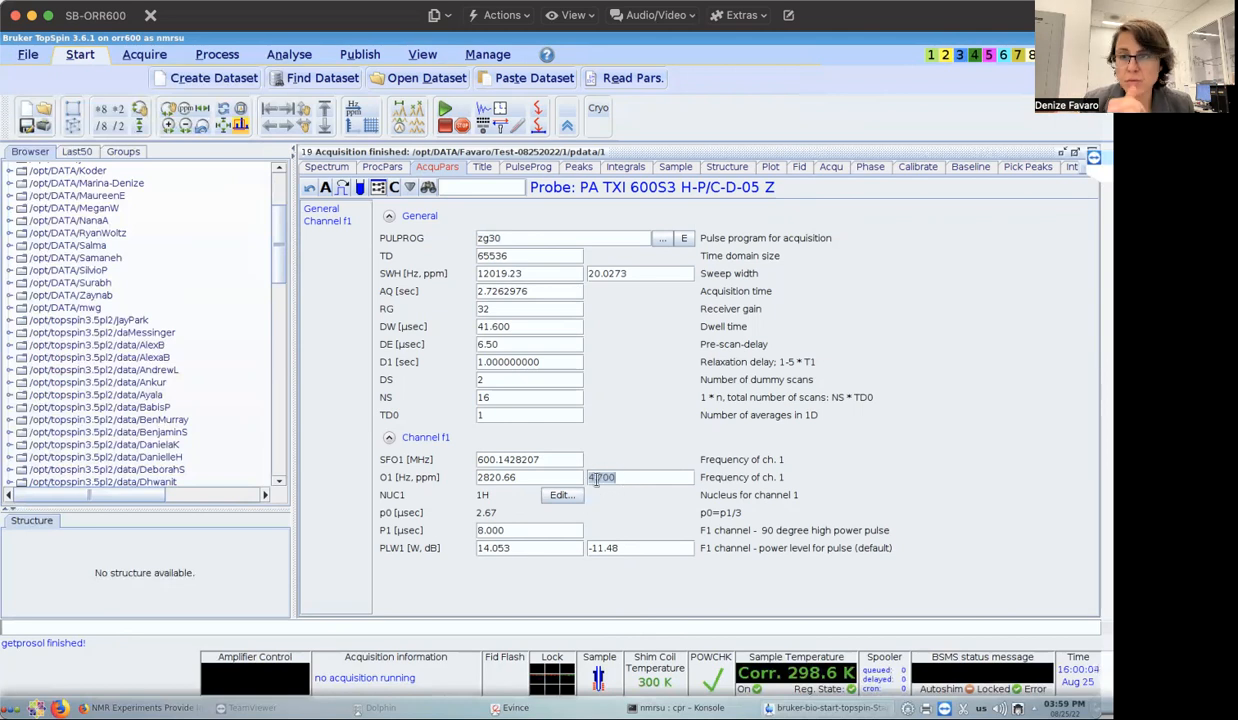
# Set the dummy scans DS to 2, the number of scans NS to 2 and the receiver gain RG to 1.
pyautogui.click(506, 381)
pyautogui.press('BackSpace')
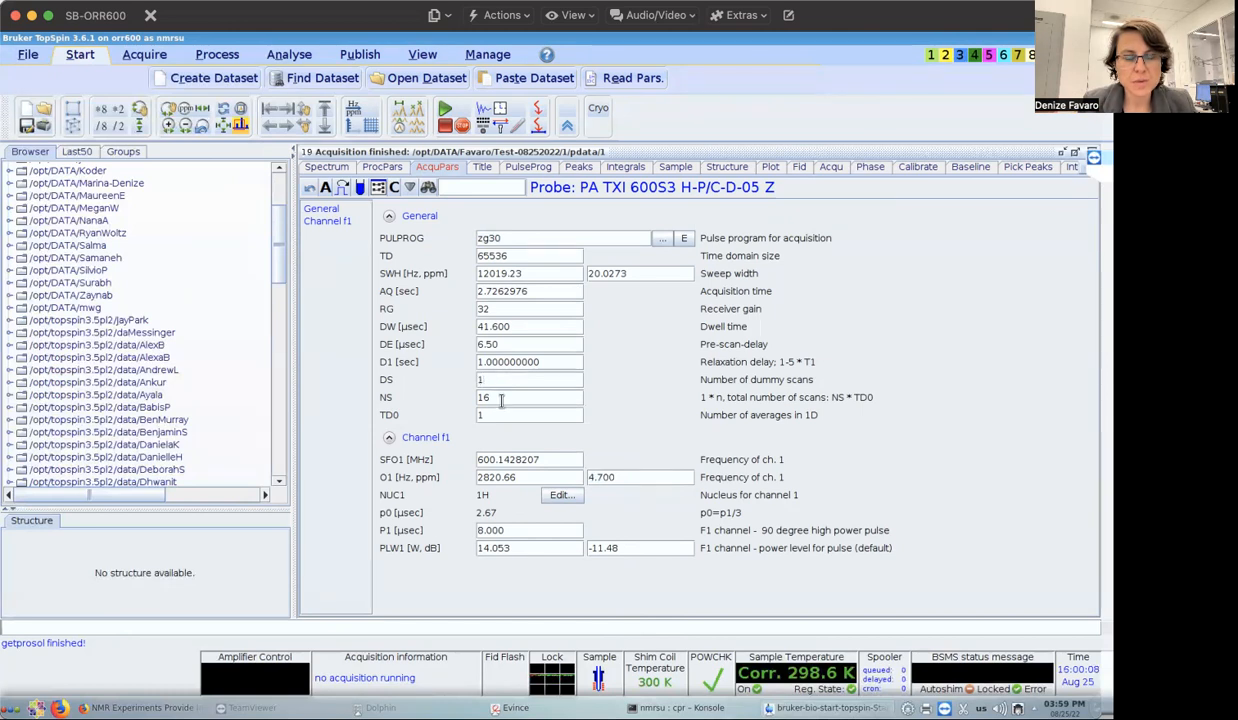
pyautogui.write('2')
pyautogui.press('Tab')
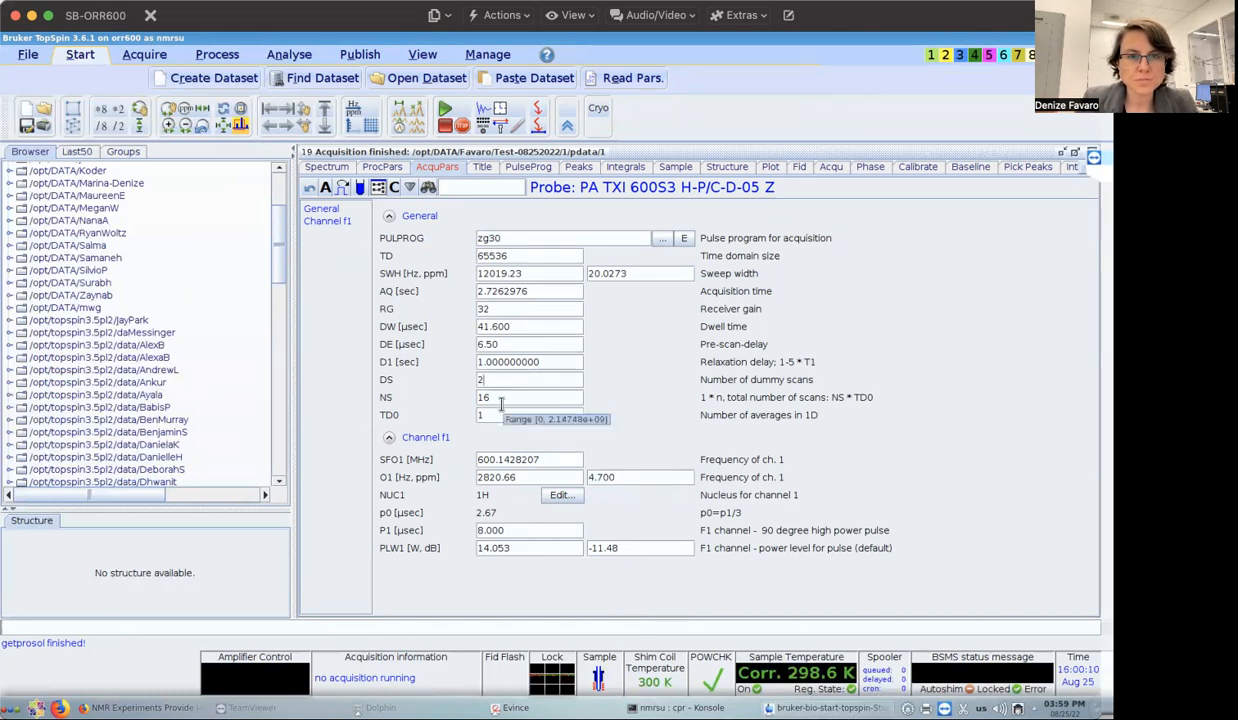
pyautogui.write('2')
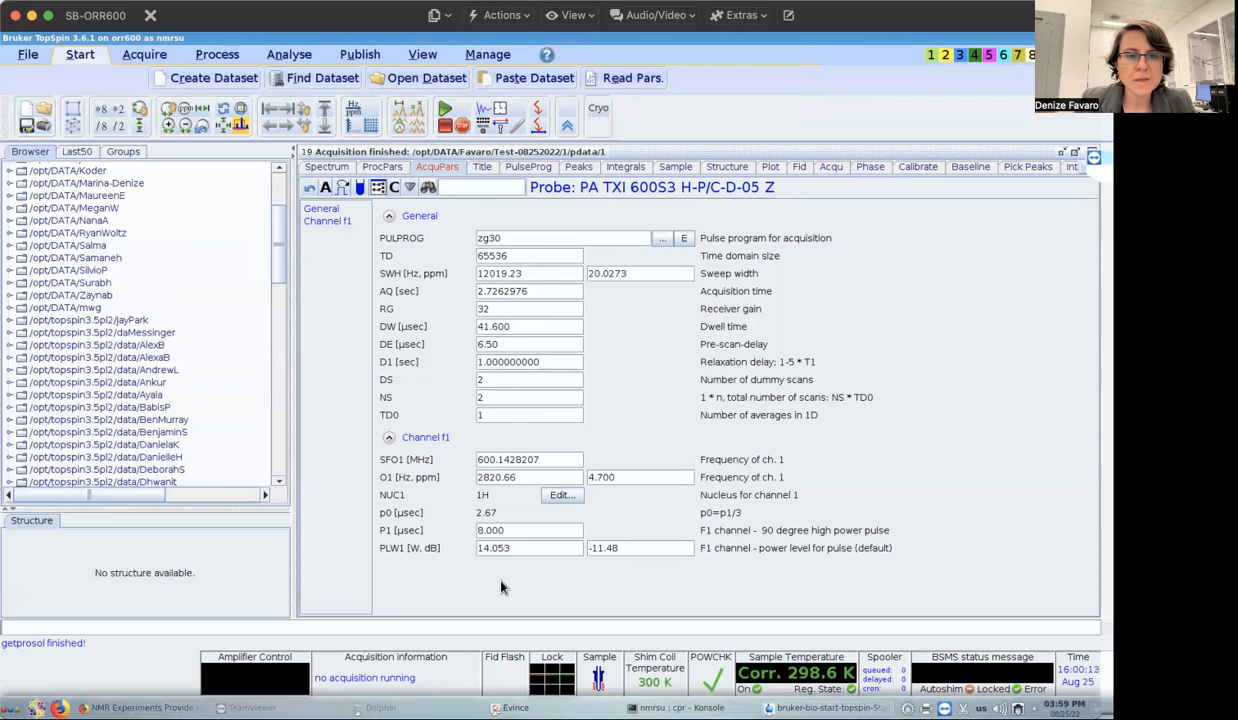
pyautogui.click(511, 310)
pyautogui.write('1')
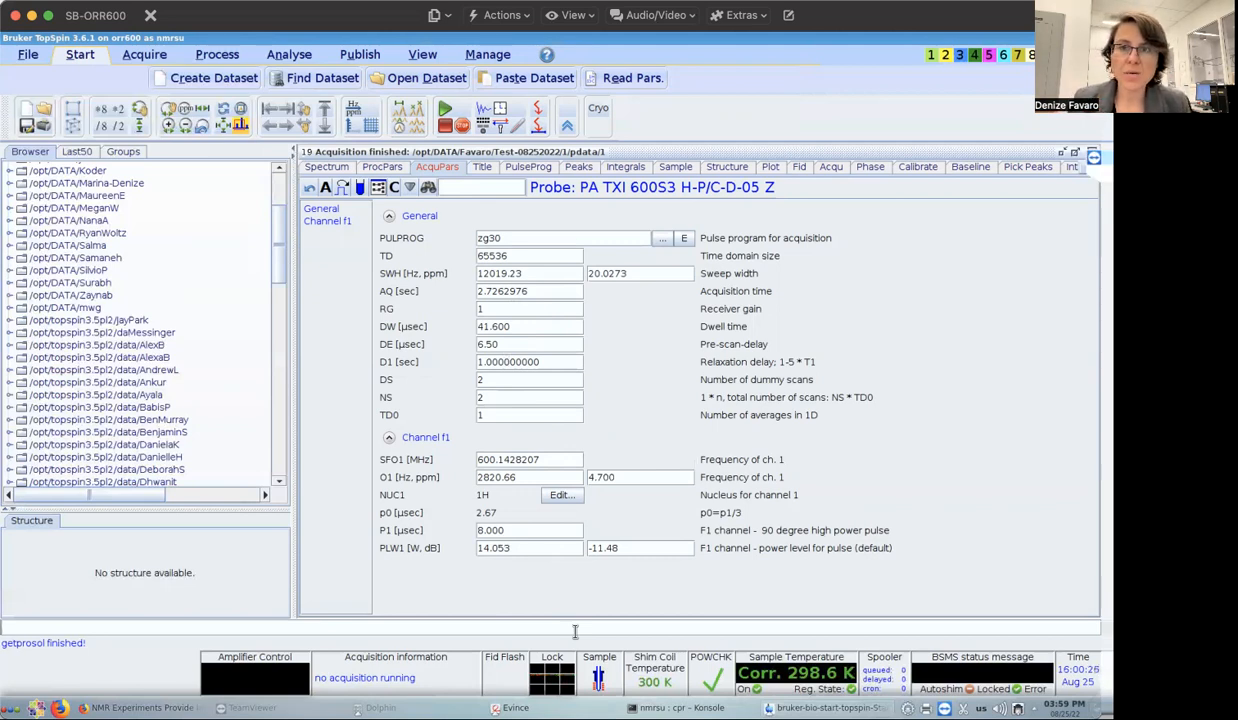
# Start topshim gui, and set the 1D shim optimisation to solvent suppression with Z6 in use.
pyautogui.write('tops')
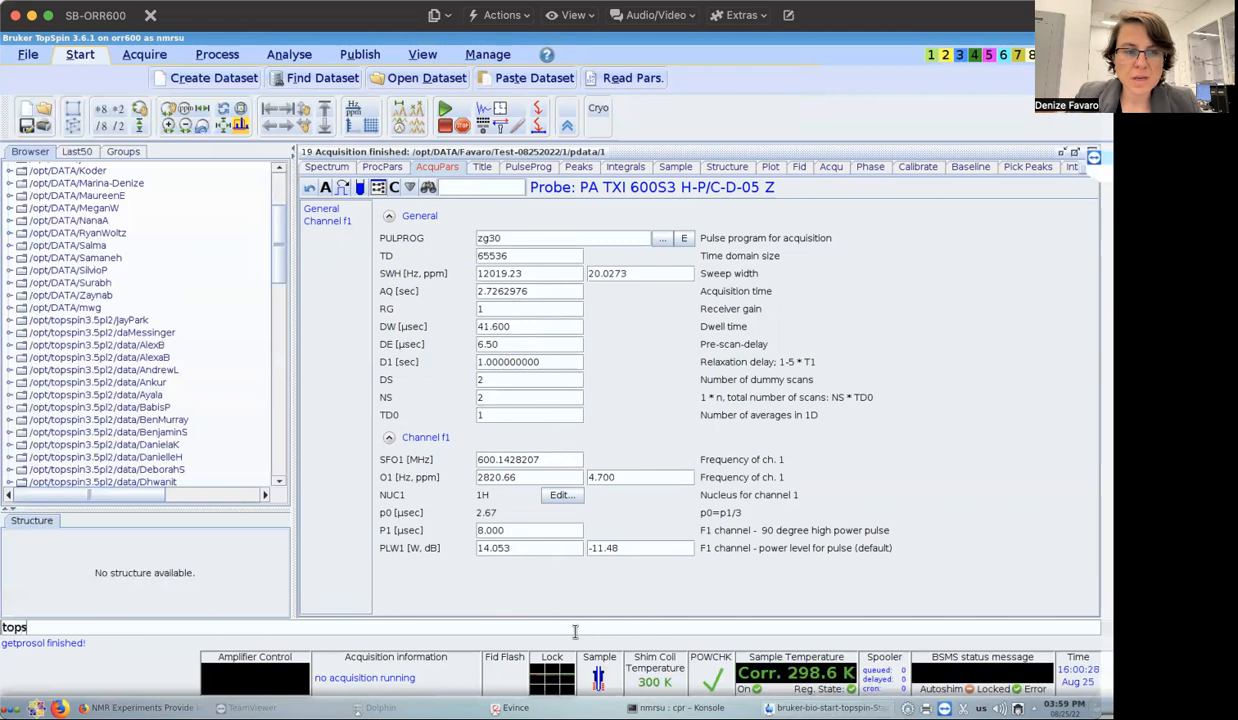
pyautogui.write('him gui')
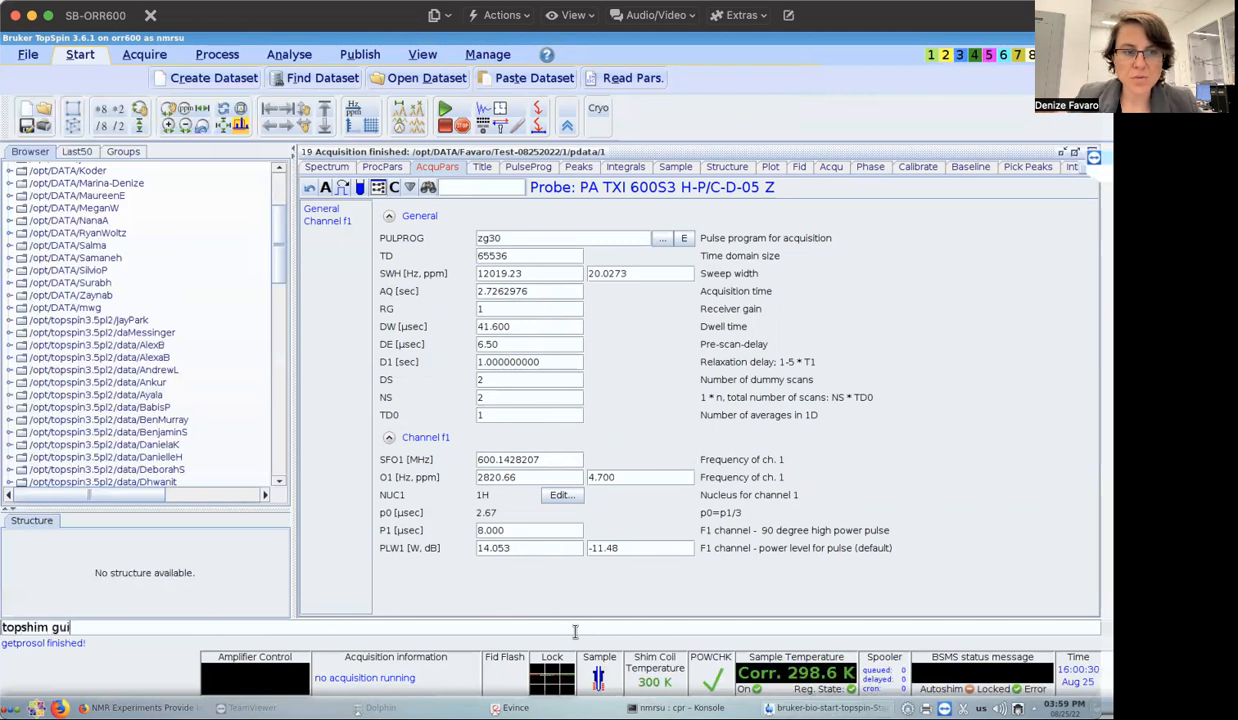
pyautogui.press('Return')
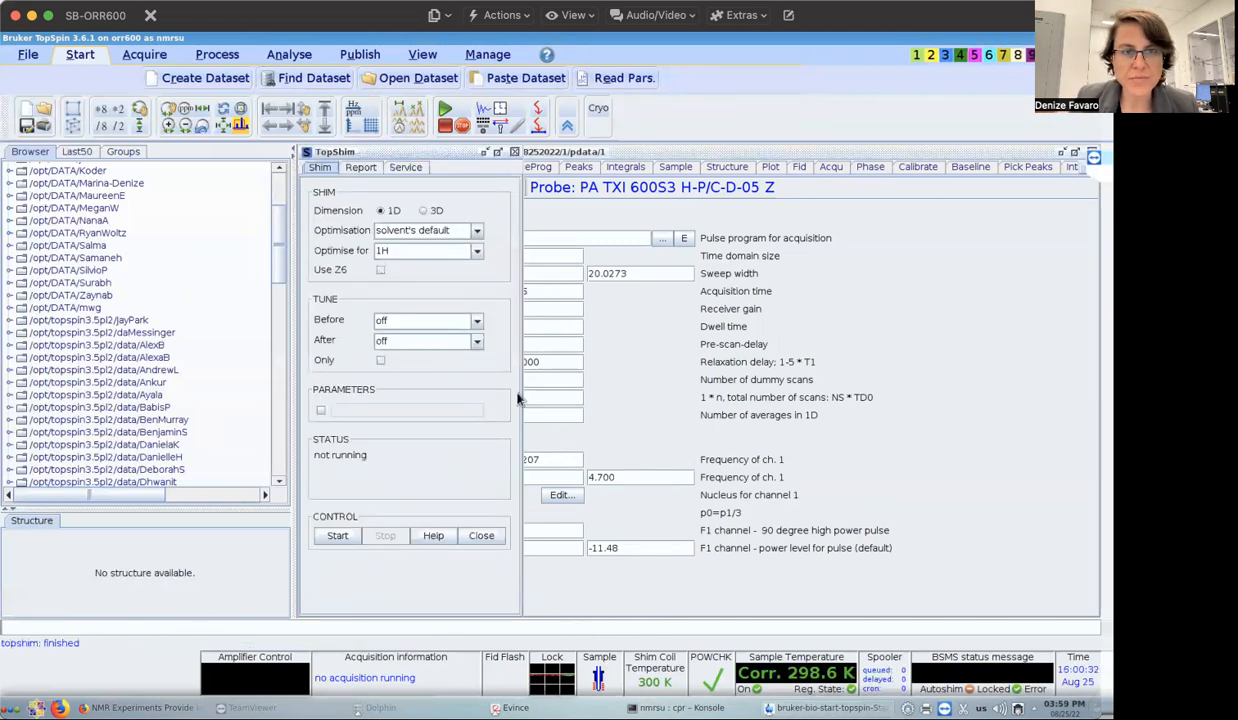
pyautogui.click(414, 235)
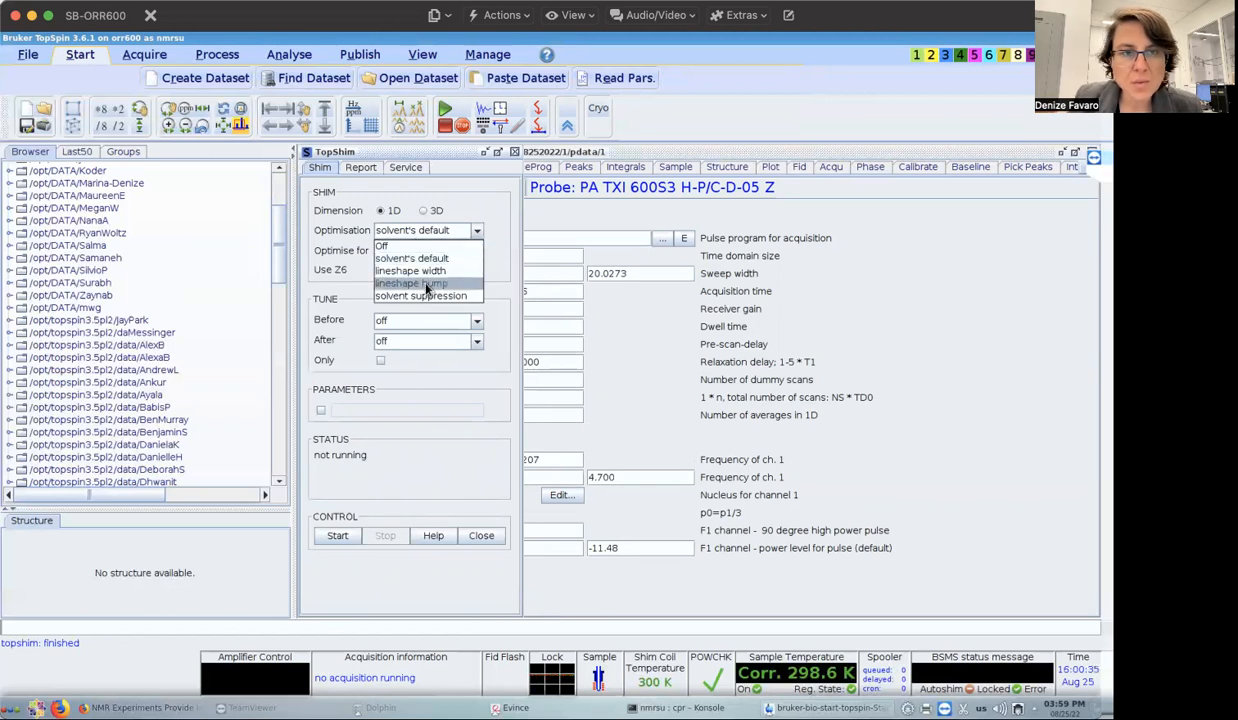
pyautogui.click(420, 296)
pyautogui.click(381, 271)
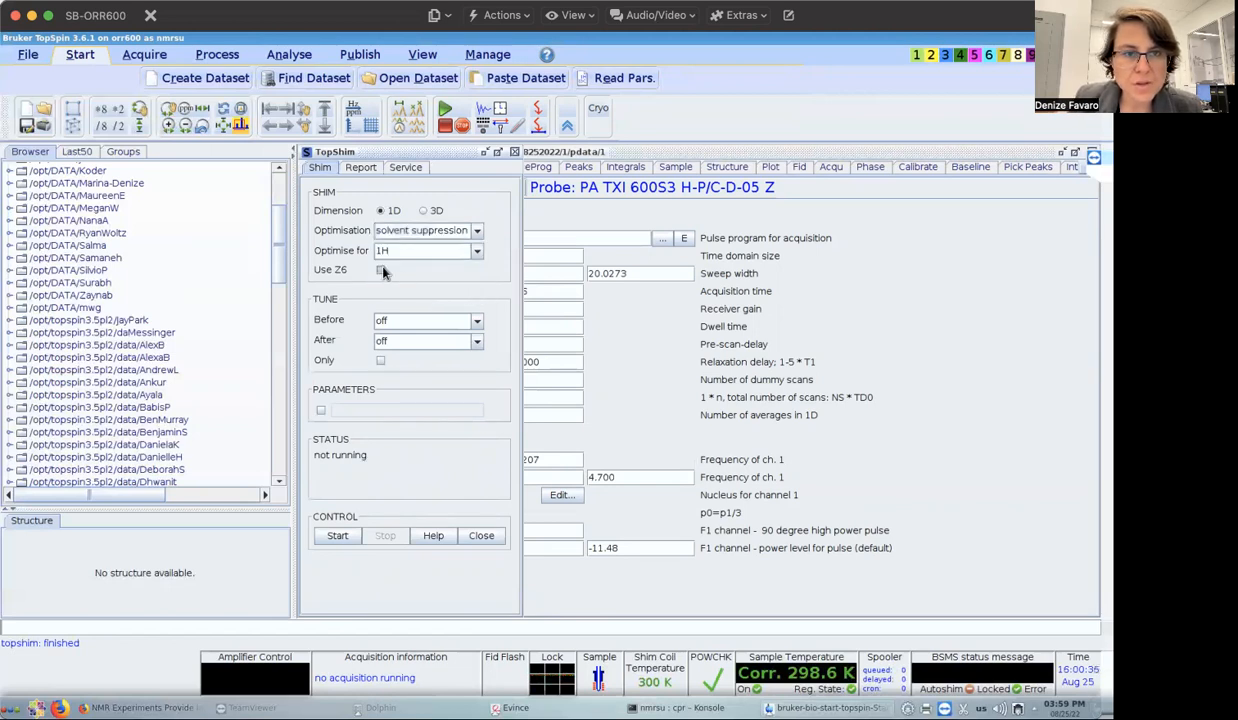
# Set shim tuning to Z before and Z-X-Y-XZ-YZ-Z after, and start the 1D shimming.
pyautogui.click(403, 321)
pyautogui.click(397, 349)
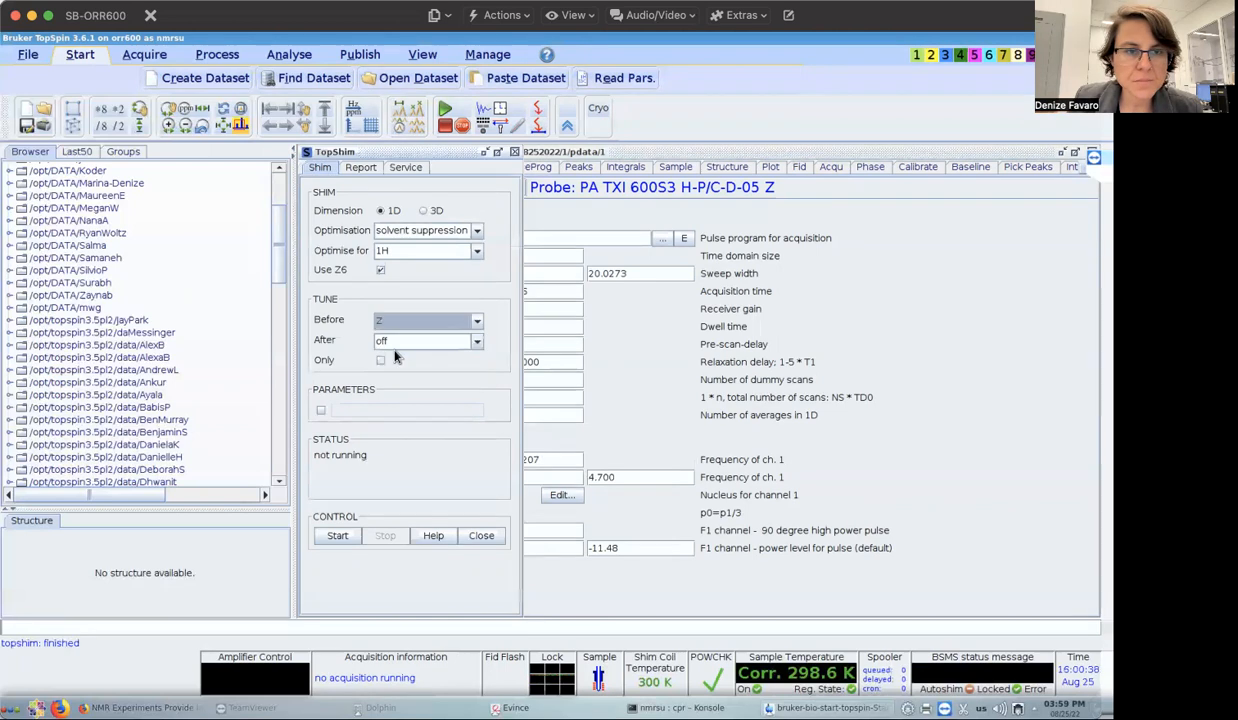
pyautogui.click(397, 345)
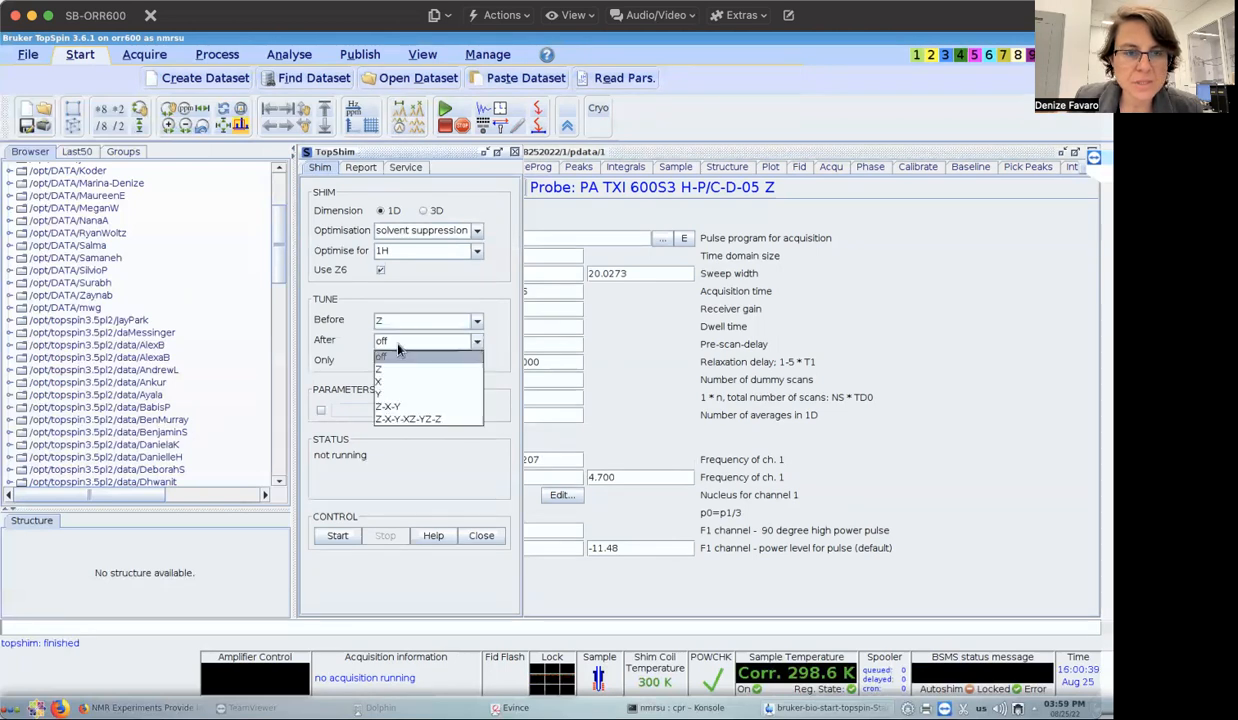
pyautogui.click(396, 428)
pyautogui.click(337, 535)
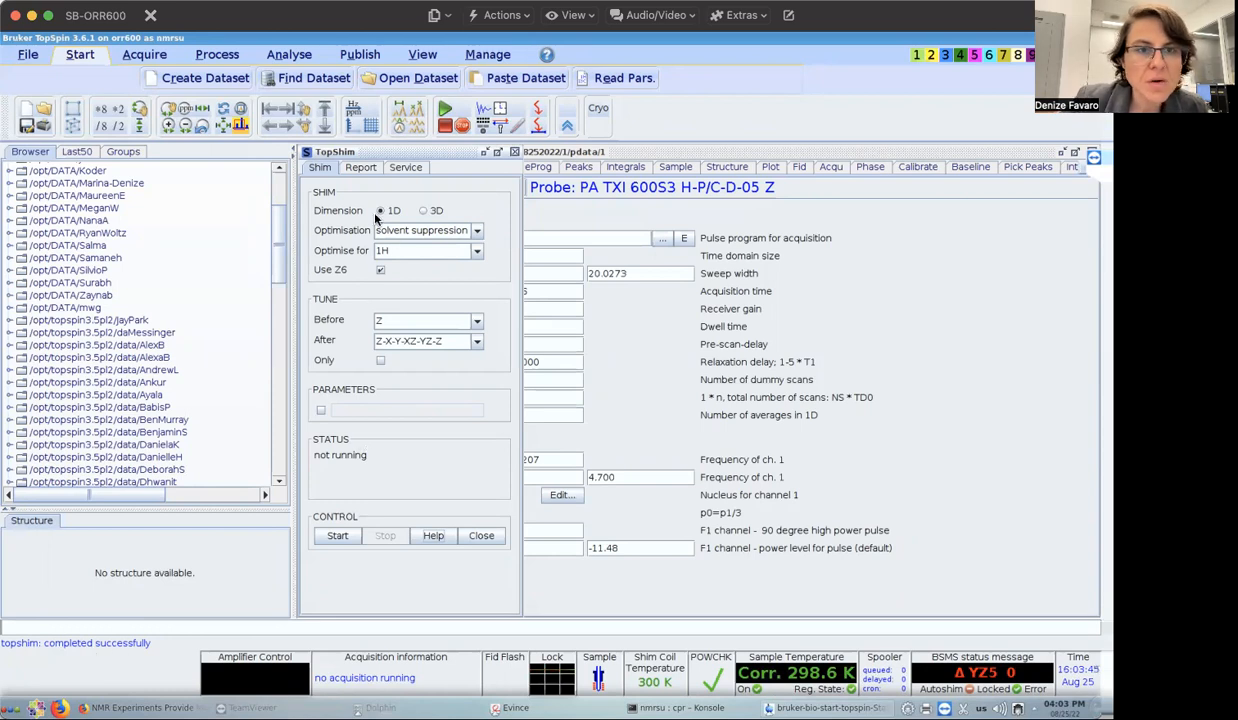
# Review the full shimming report, widening its window, and return to the acquisition parameters.
pyautogui.click(367, 170)
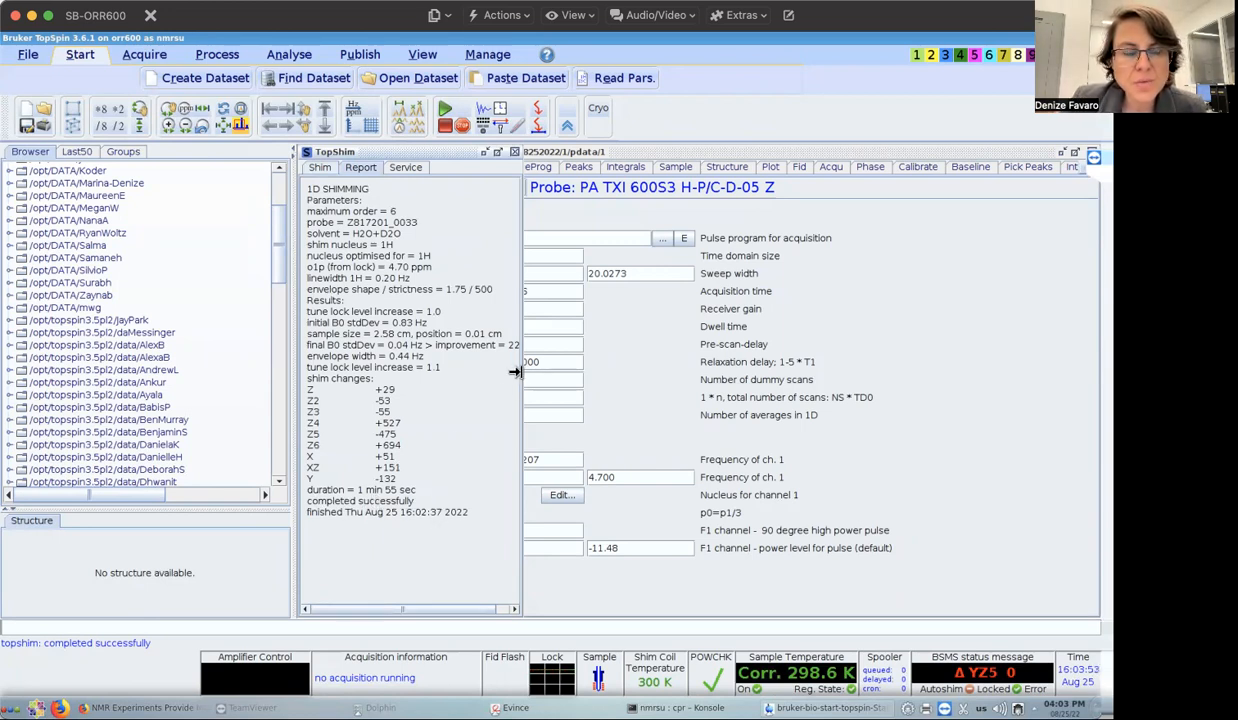
pyautogui.moveTo(516, 372); pyautogui.dragTo(553, 378)
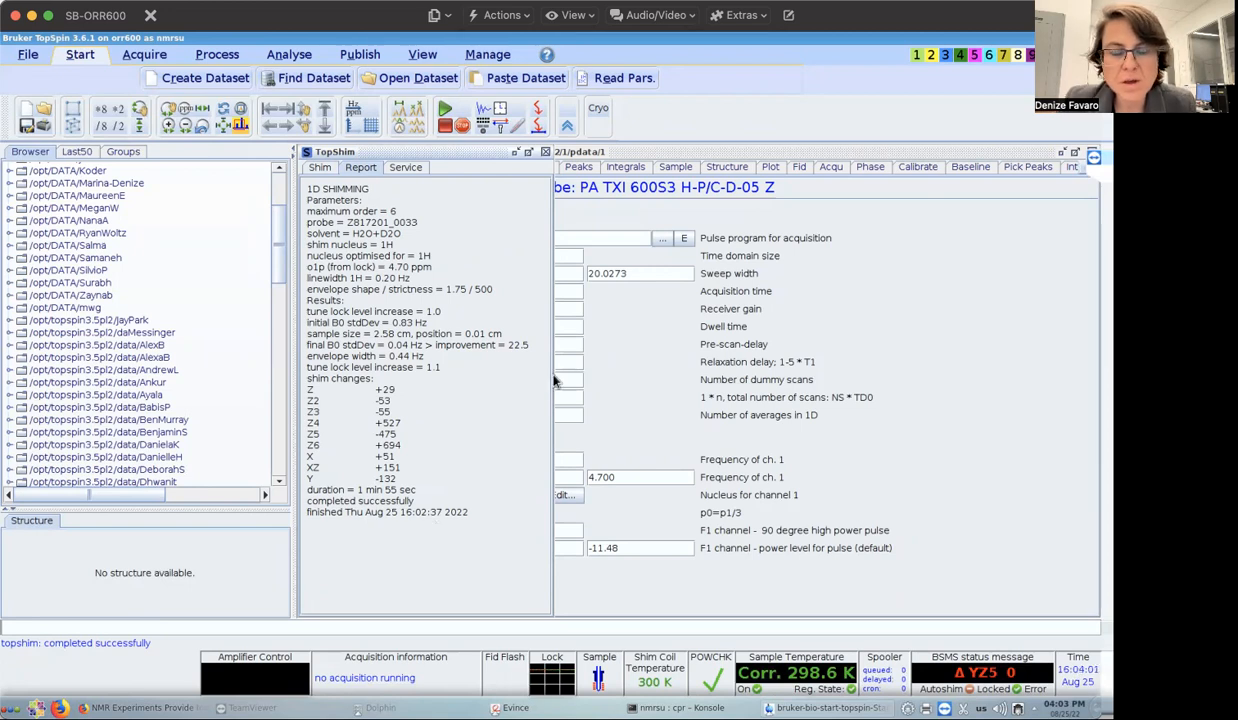
pyautogui.click(811, 457)
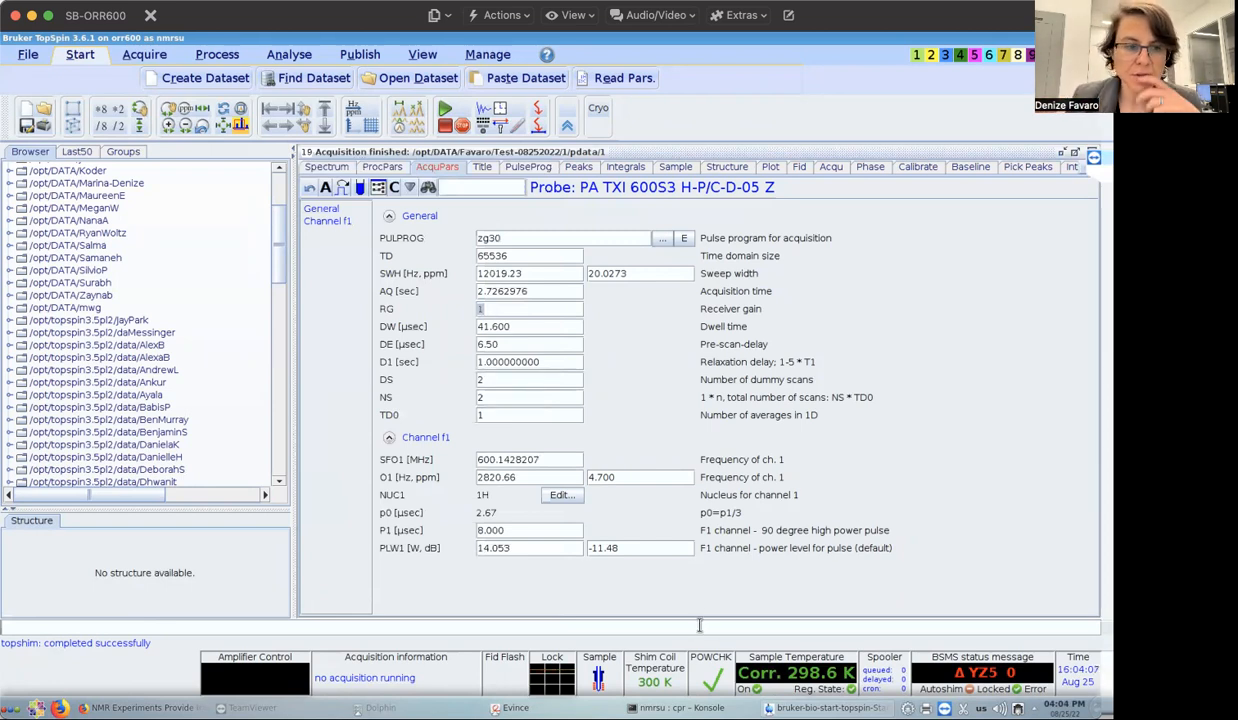
# Calibrate the 1H 90-degree pulse with pulsecal and dismiss its result.
pyautogui.write('pulsecal')
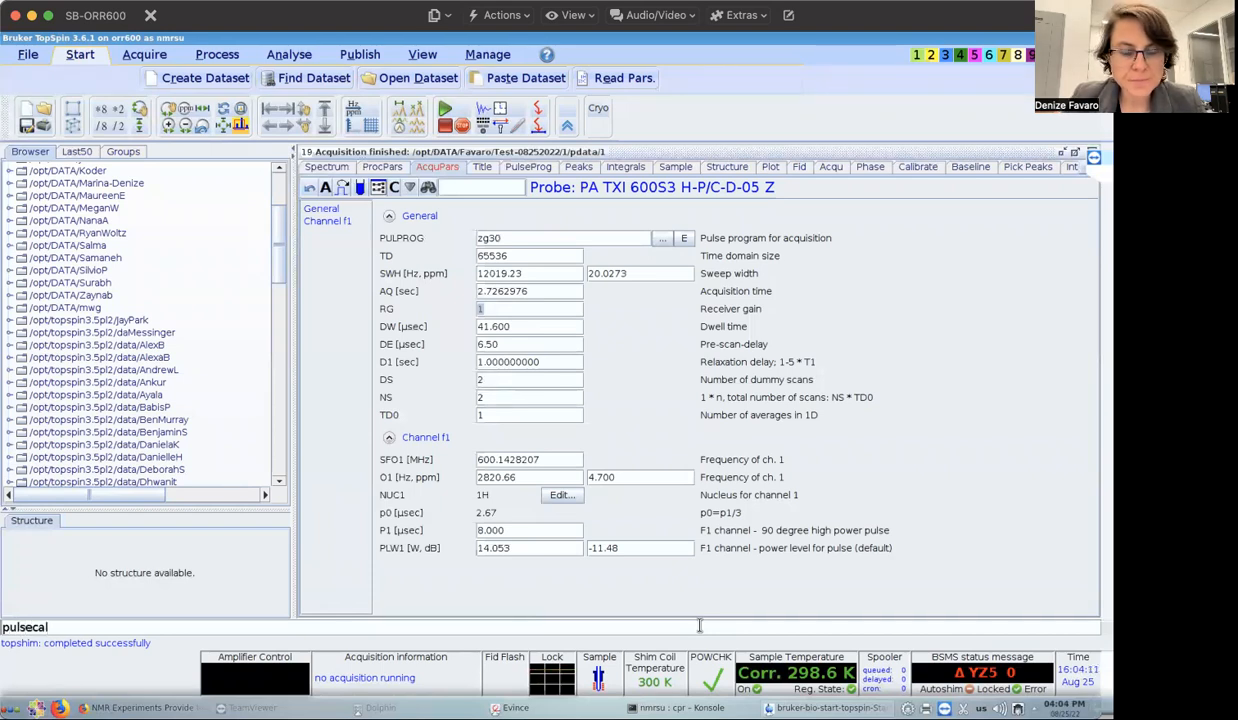
pyautogui.press('Return')
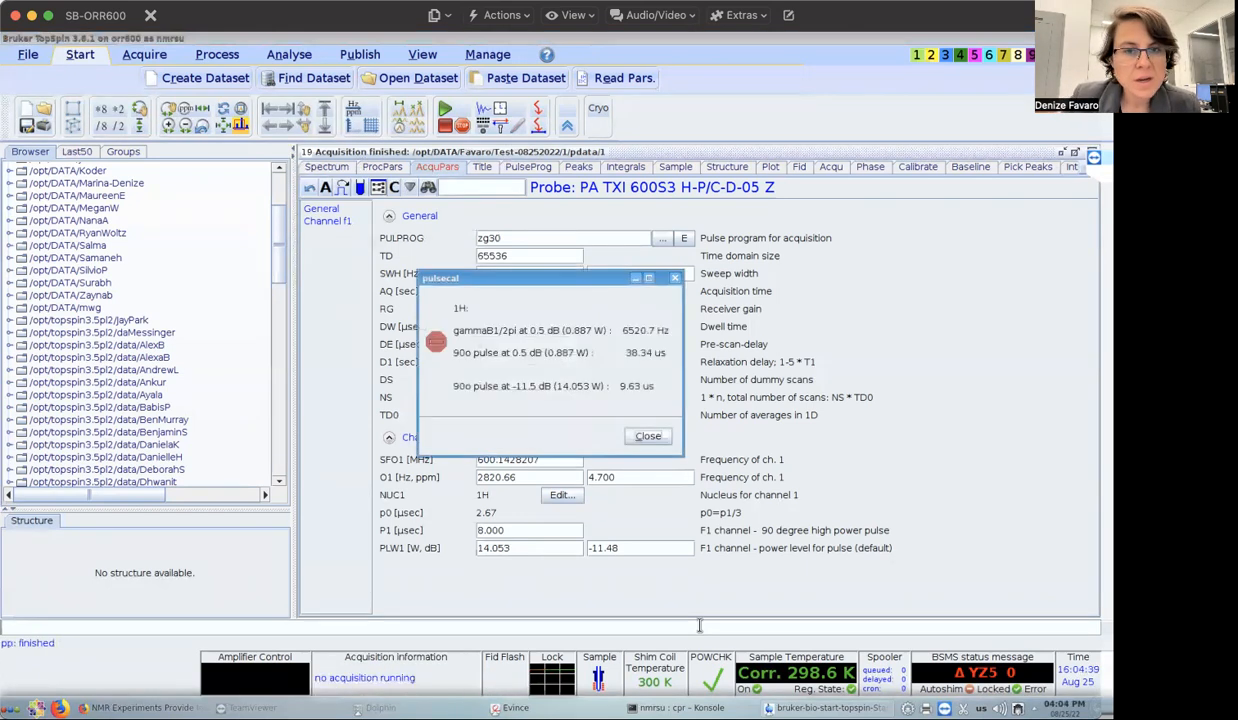
pyautogui.click(641, 435)
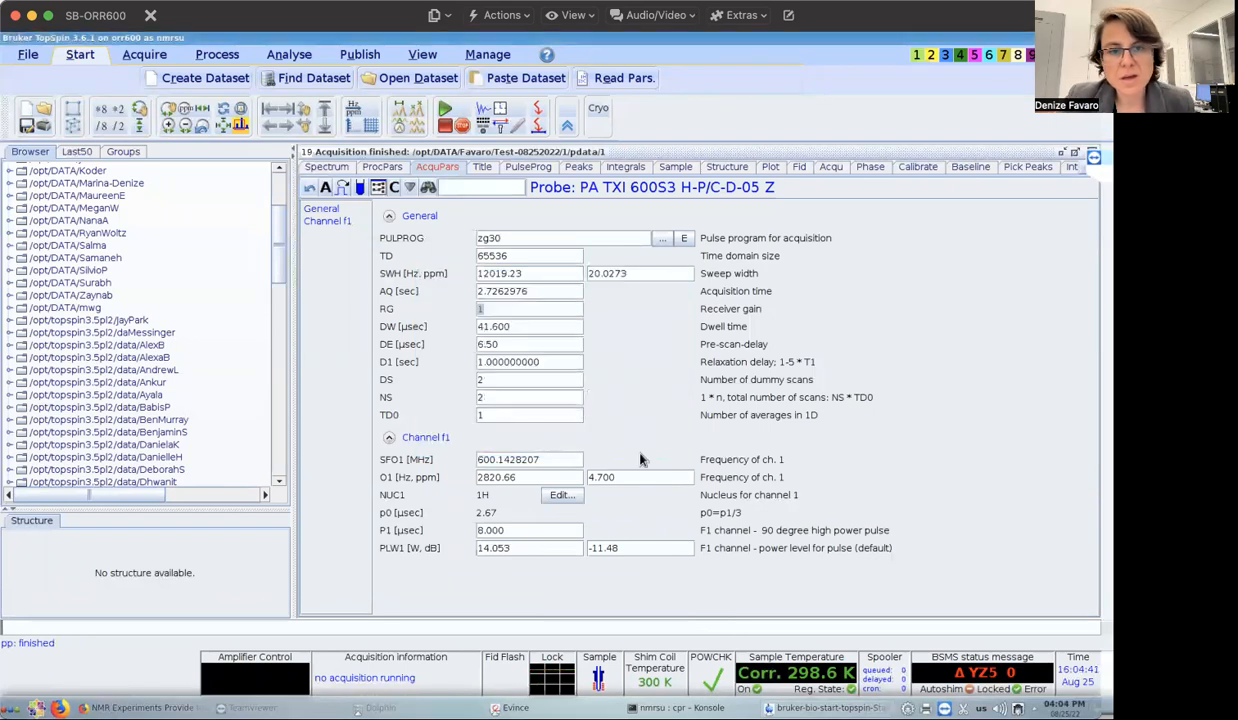
# Optimise the receiver gain automatically with rga and redisplay the acquisition parameters.
pyautogui.click(606, 629)
pyautogui.write('rga')
pyautogui.press('Return')
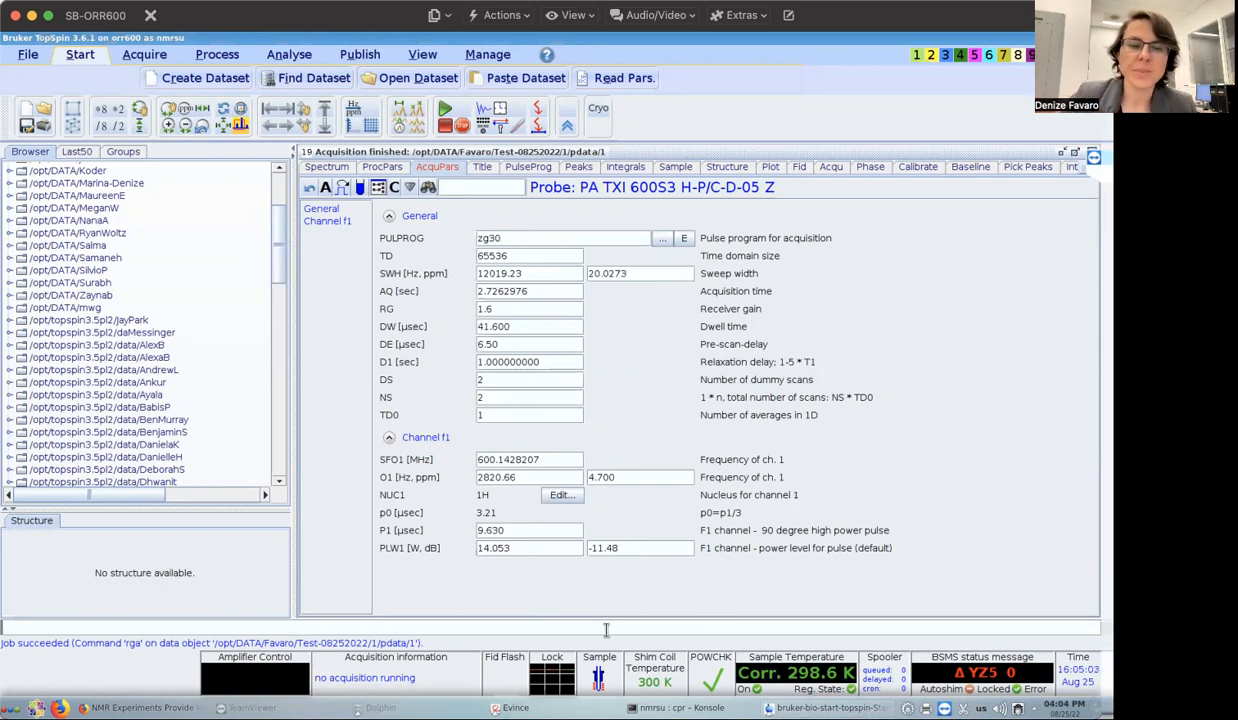
pyautogui.write('sed')
pyautogui.press('Return')
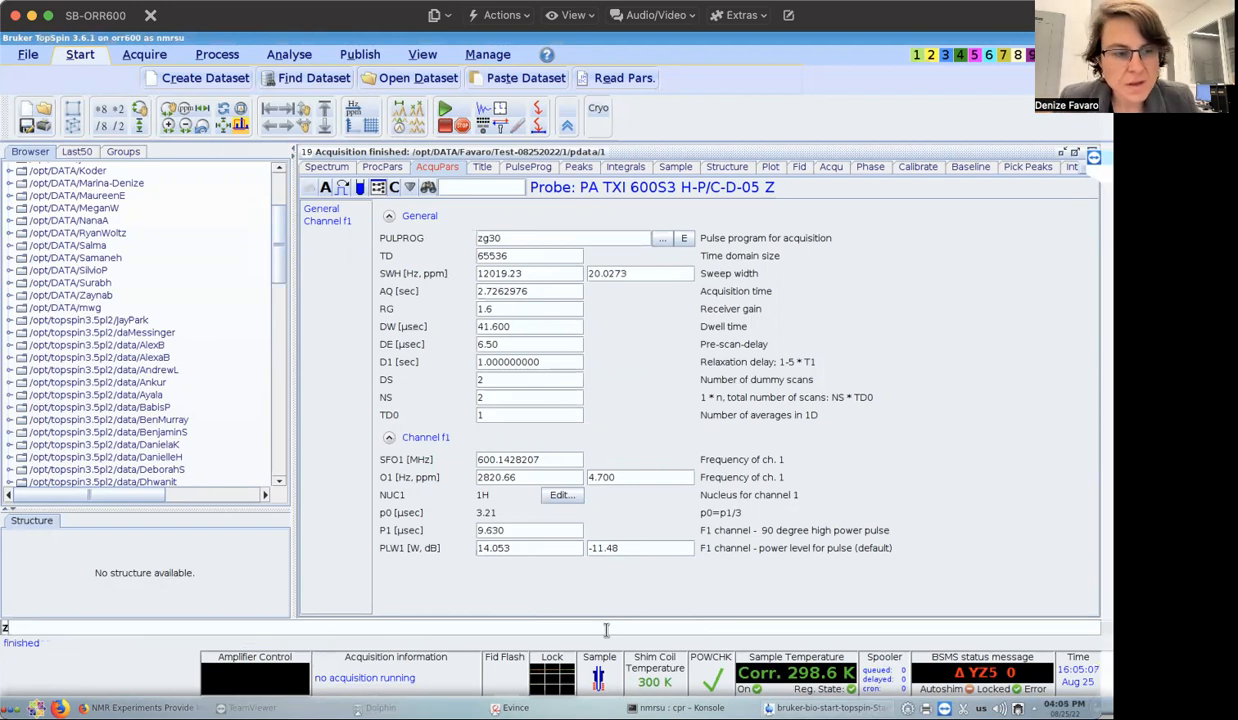
# Acquire the zg30 proton spectrum with zg and Fourier transform it with efp.
pyautogui.write('zg')
pyautogui.press('Return')
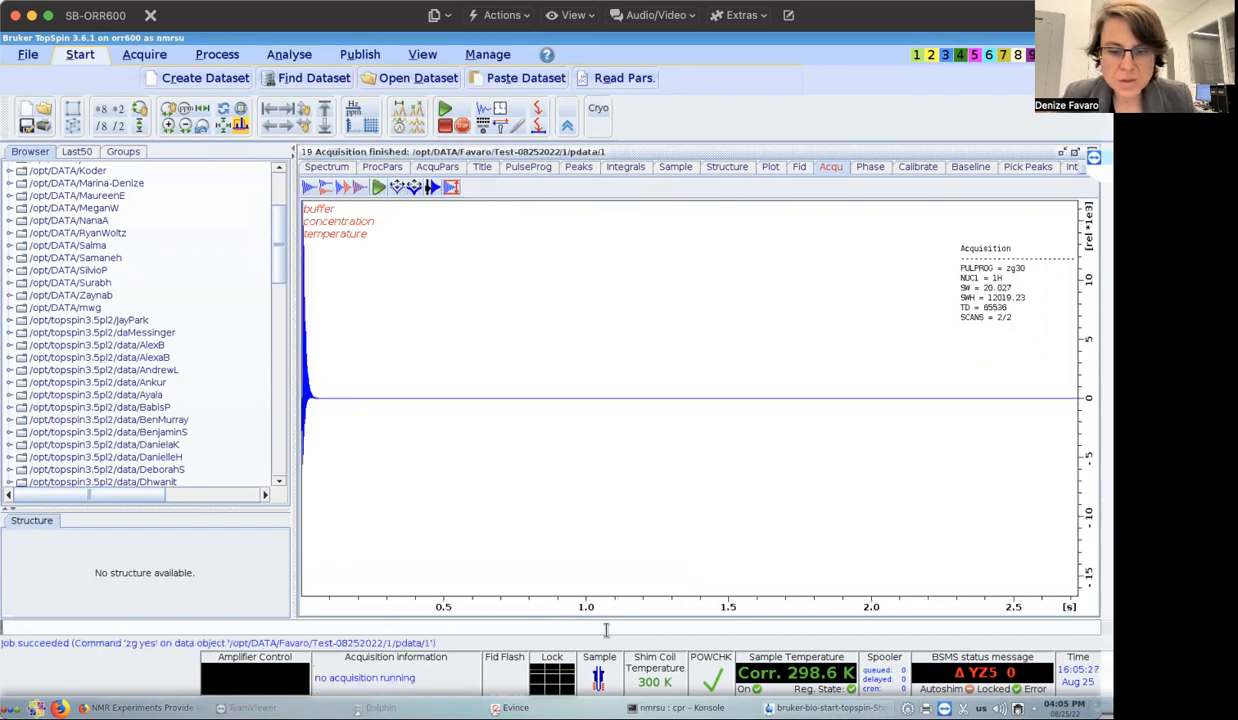
pyautogui.press('Return')
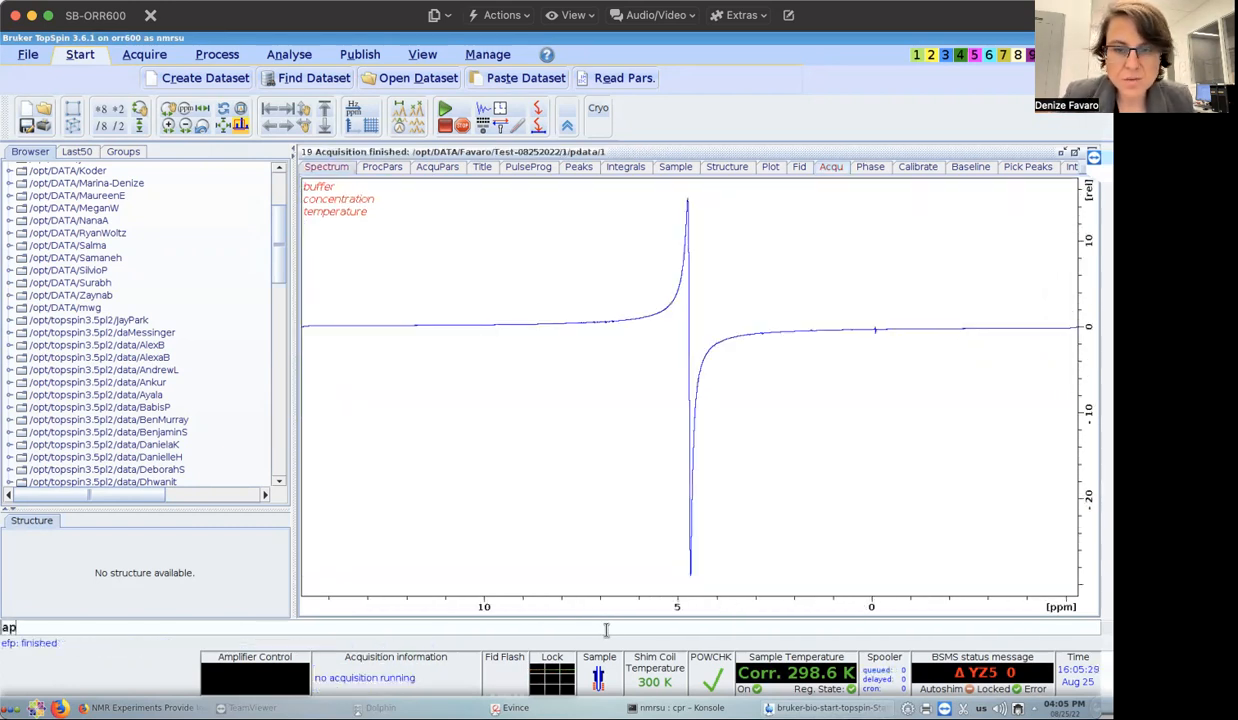
# Phase the proton spectrum automatically and enlarge its vertical scale to inspect the small peaks.
pyautogui.press('Return')
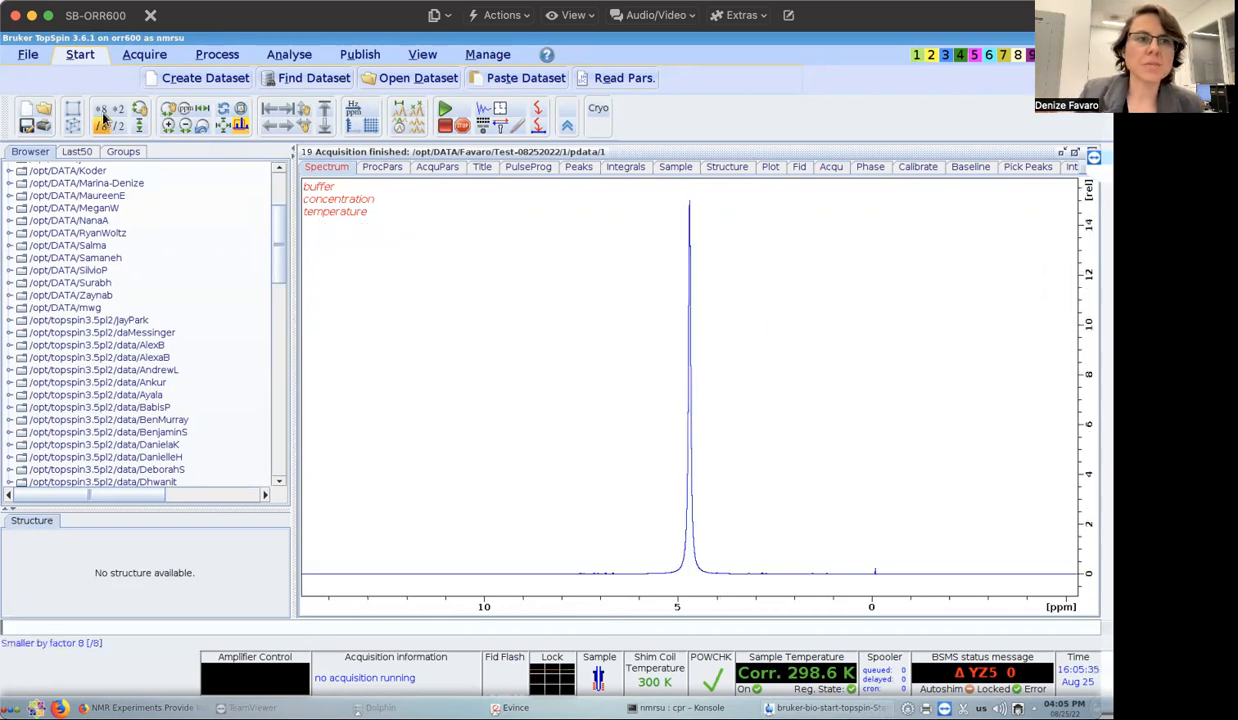
pyautogui.click(102, 111)
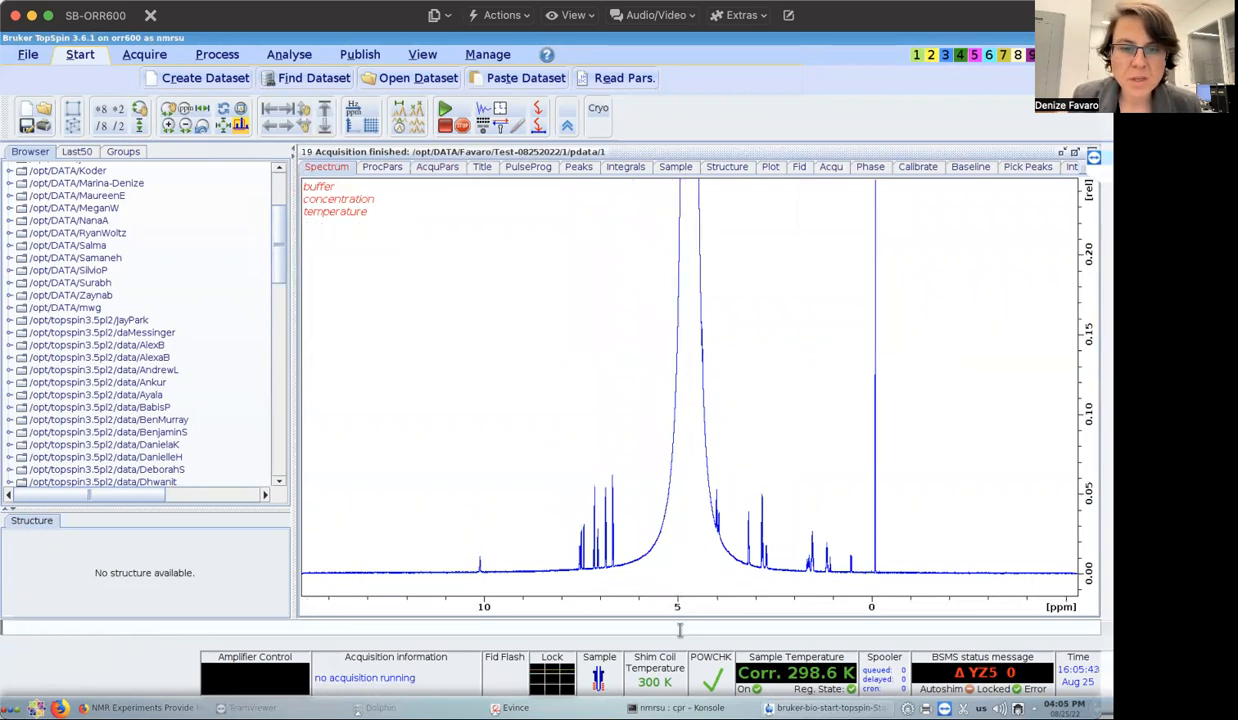
# Create the next experiment number with iexpno and display its acquisition parameters.
pyautogui.write('iexpno')
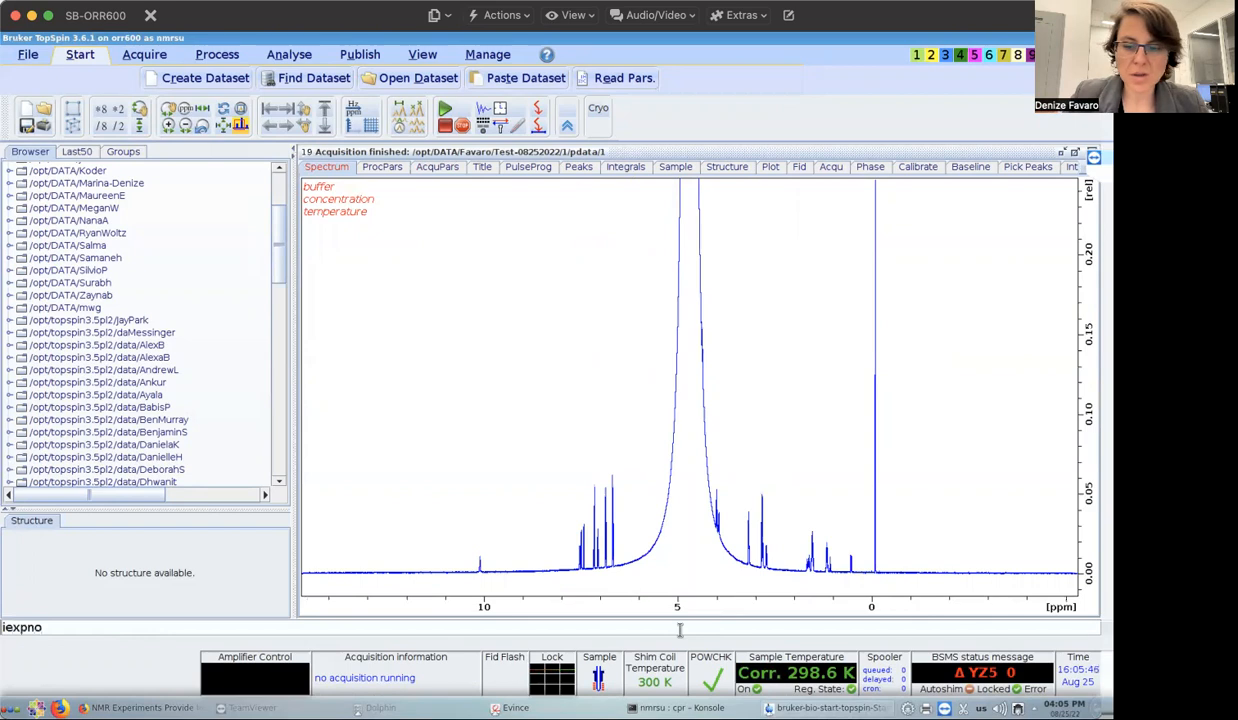
pyautogui.press('Return')
pyautogui.write('eda')
pyautogui.press('Return')
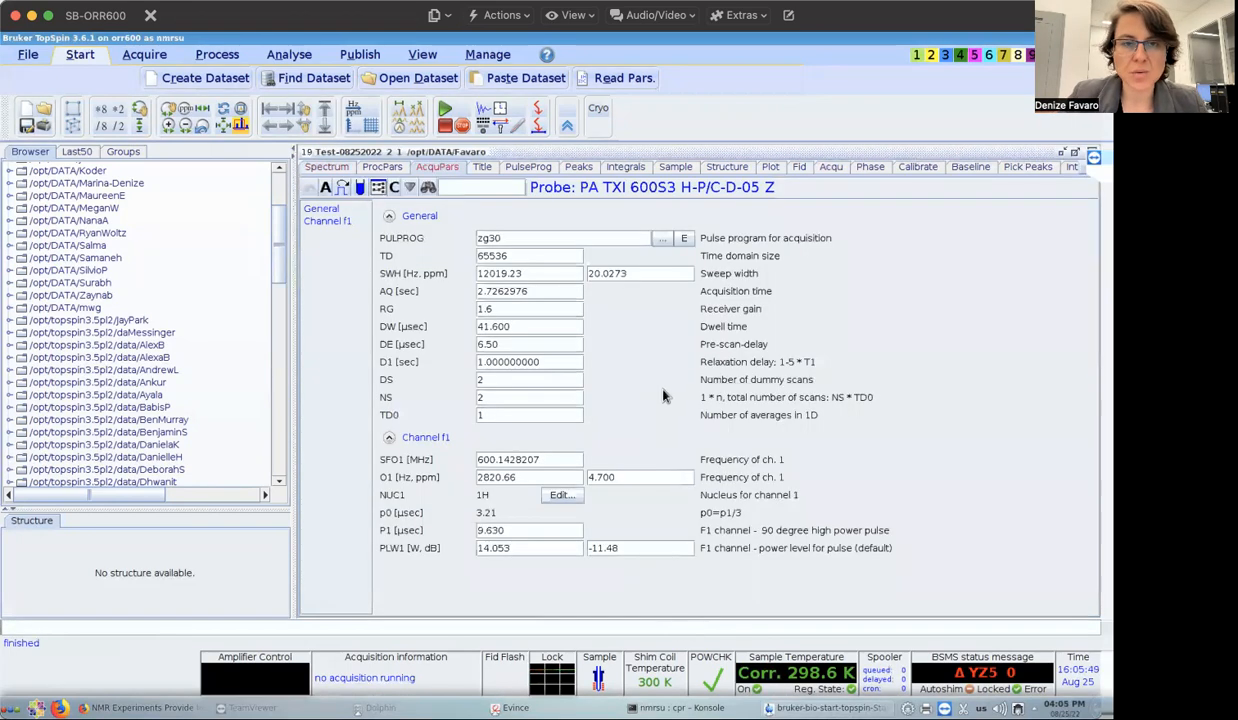
# Change the pulse program of experiment 2 to zgesgp and dismiss the message about the gradient shape.
pyautogui.doubleClick(613, 238)
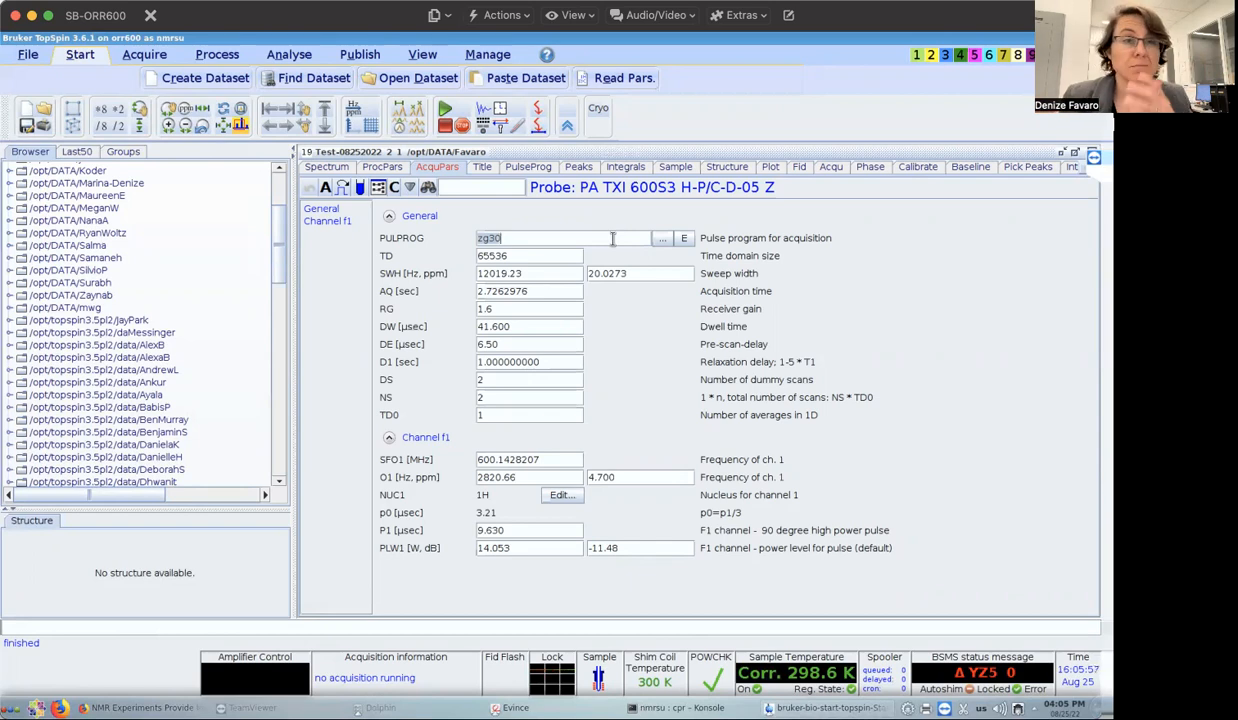
pyautogui.press('BackSpace')
pyautogui.write('zgesgp')
pyautogui.press('Return')
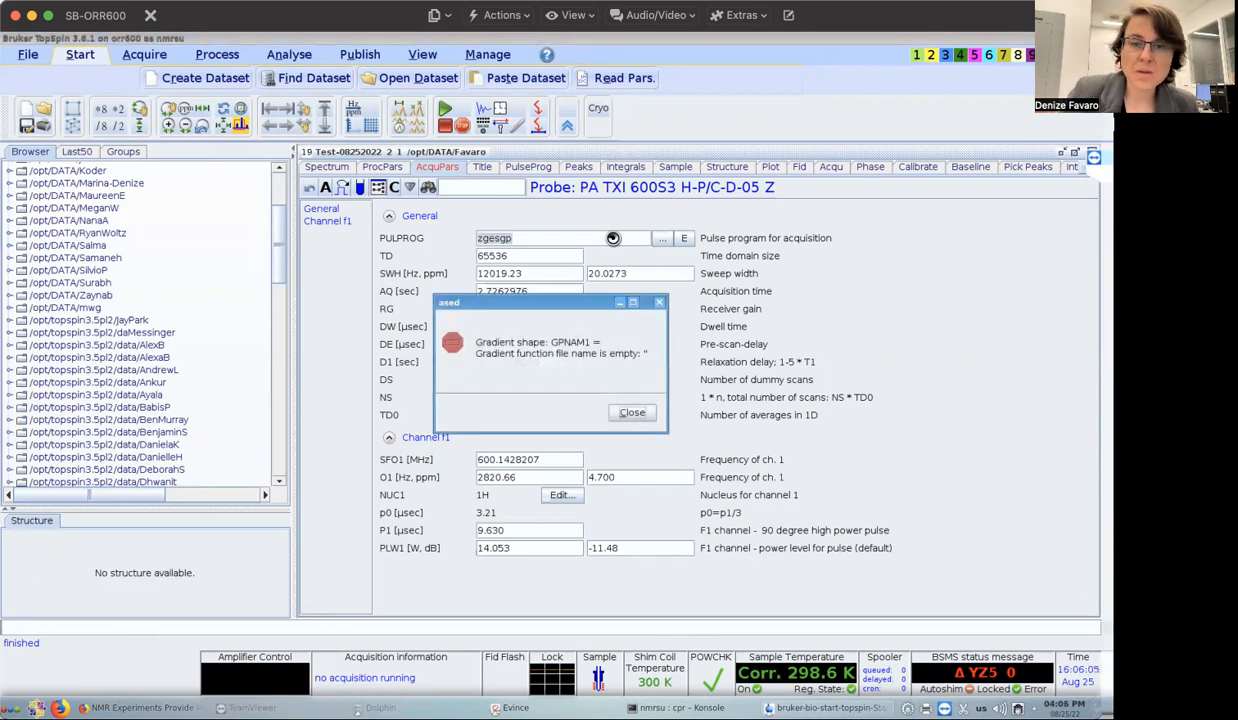
pyautogui.press('Return')
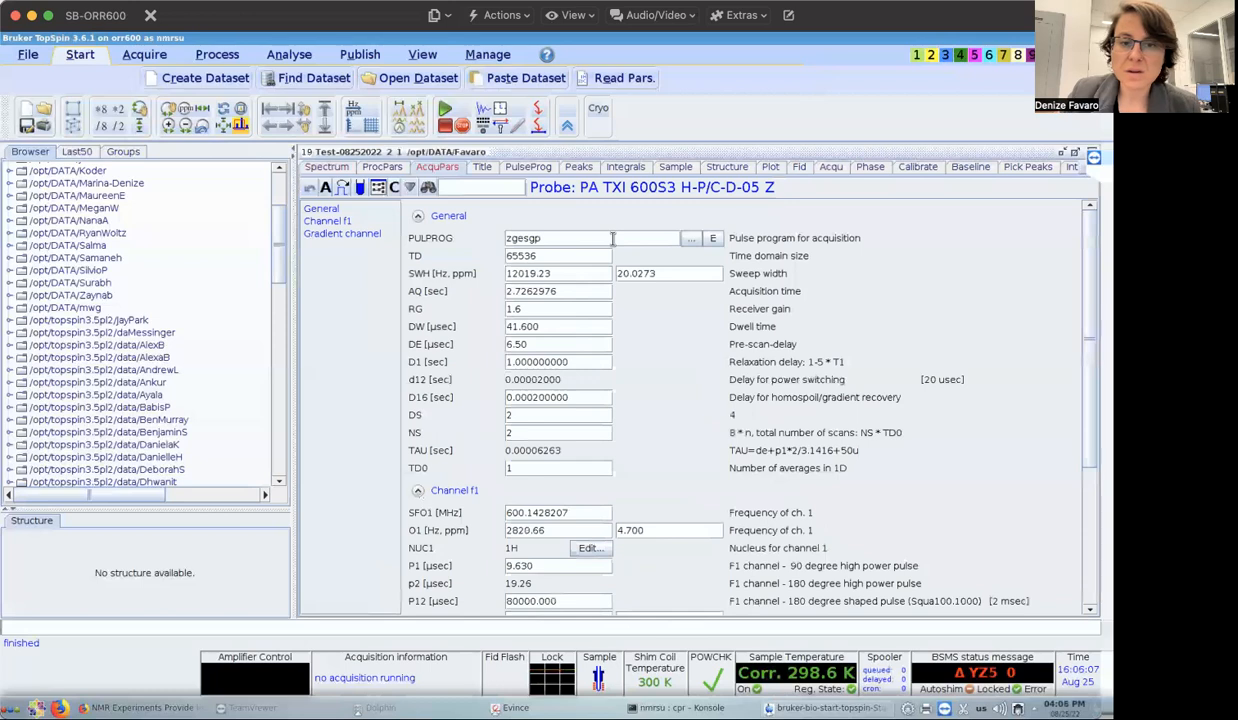
# Fill in the gradient shapes and strengths required by the pulse program with gppp.
pyautogui.scroll(-5, 1085, 403)
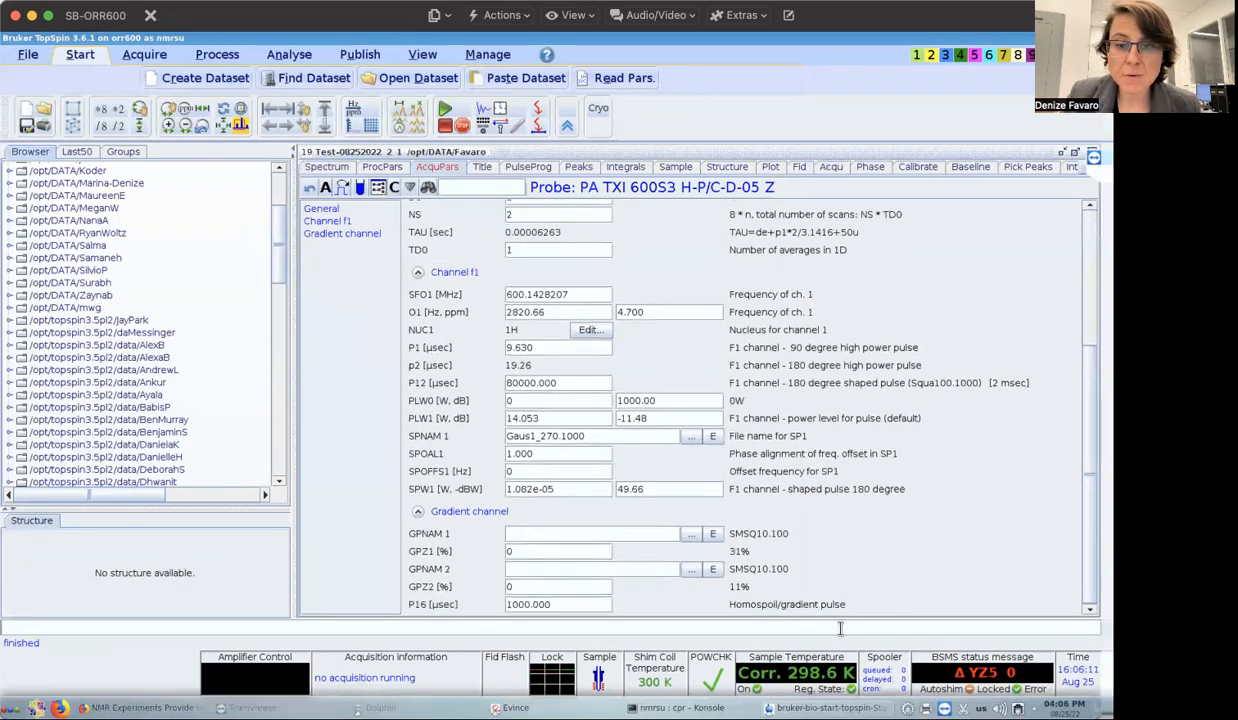
pyautogui.write('gp')
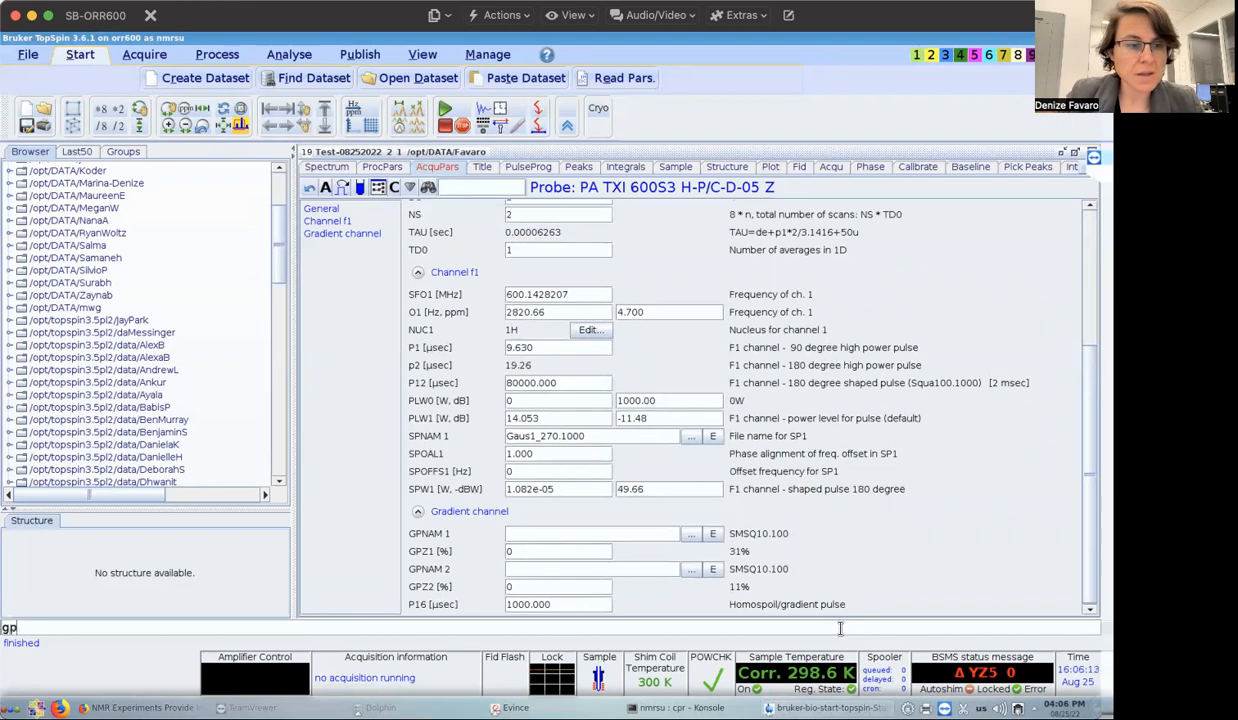
pyautogui.write('pp')
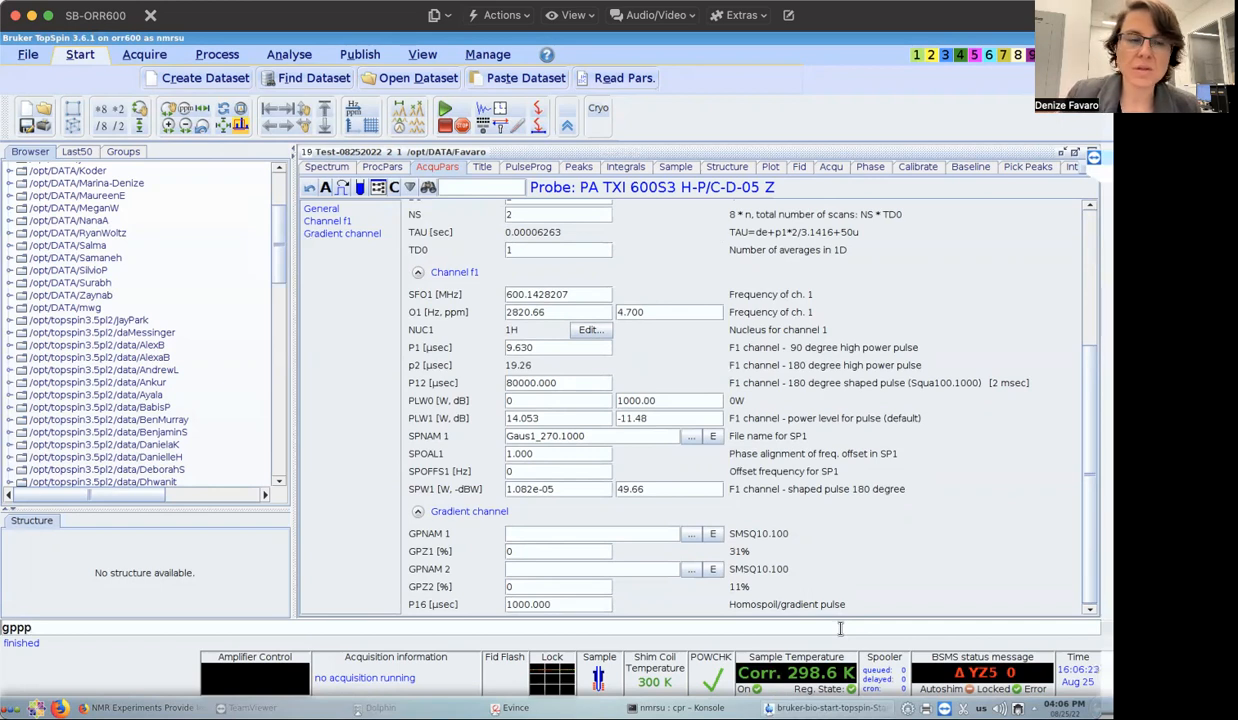
pyautogui.press('Return')
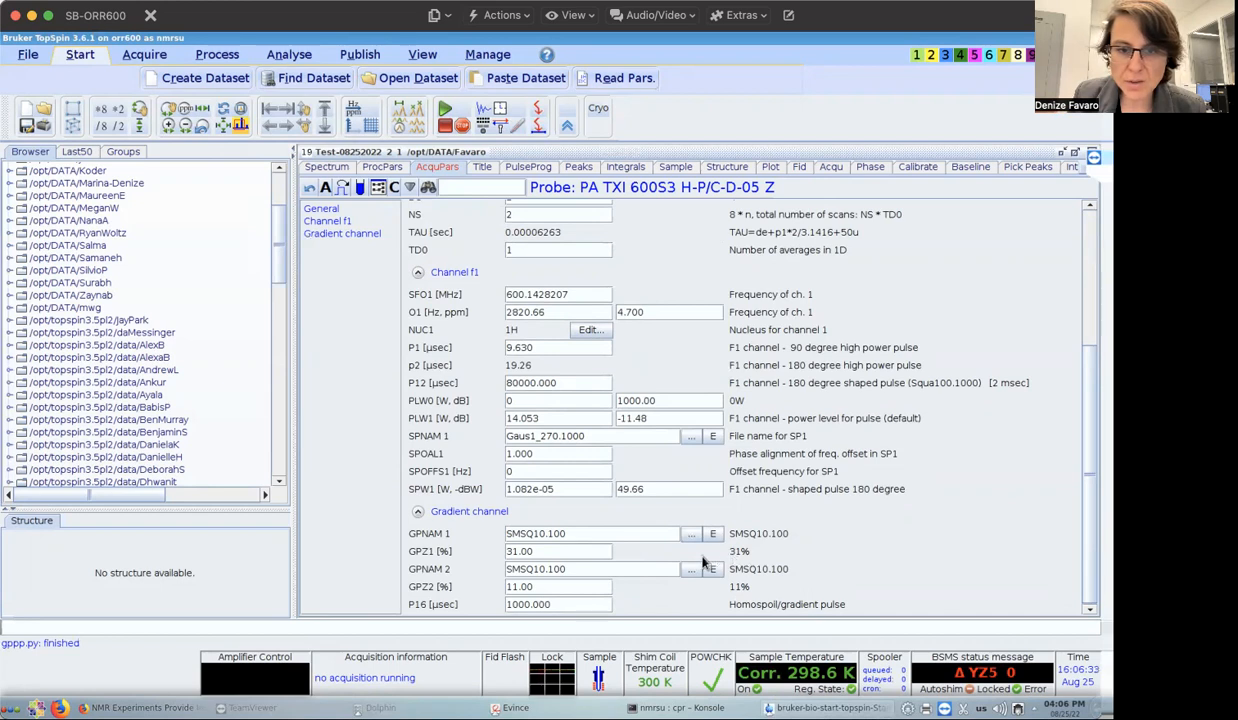
# Look at the available gradient shape files for GPNAM 1 and close the list.
pyautogui.click(570, 551)
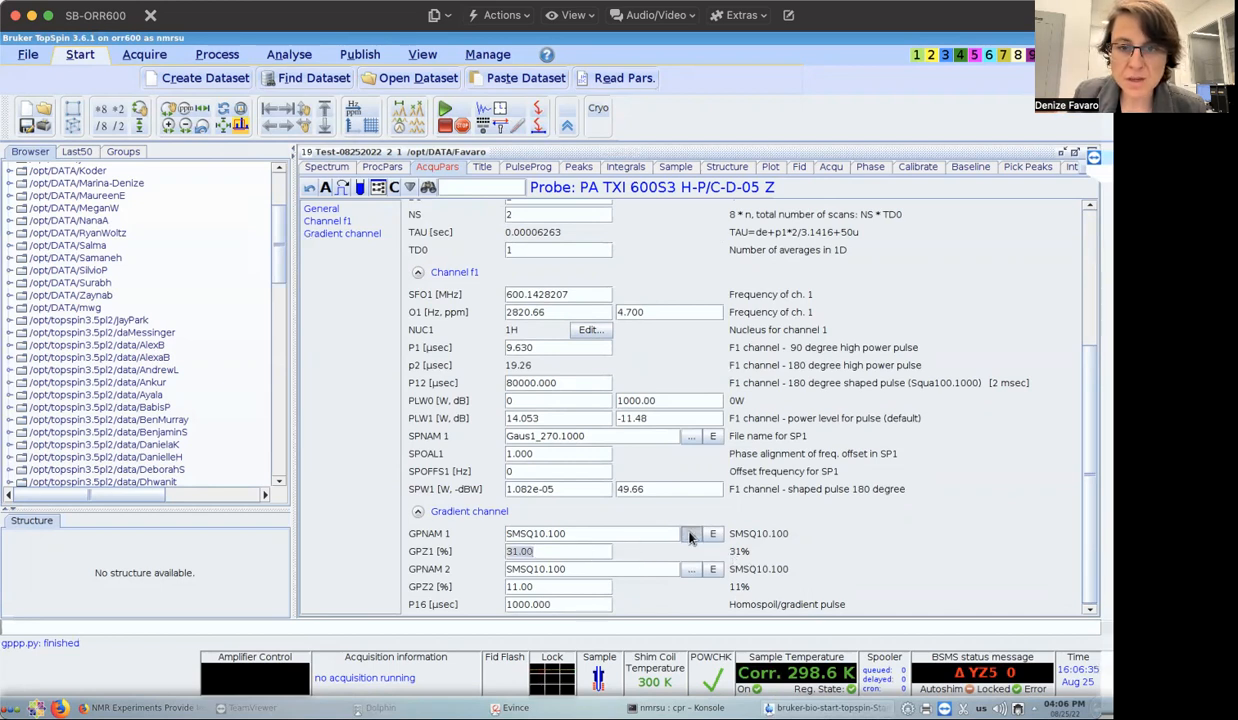
pyautogui.click(690, 535)
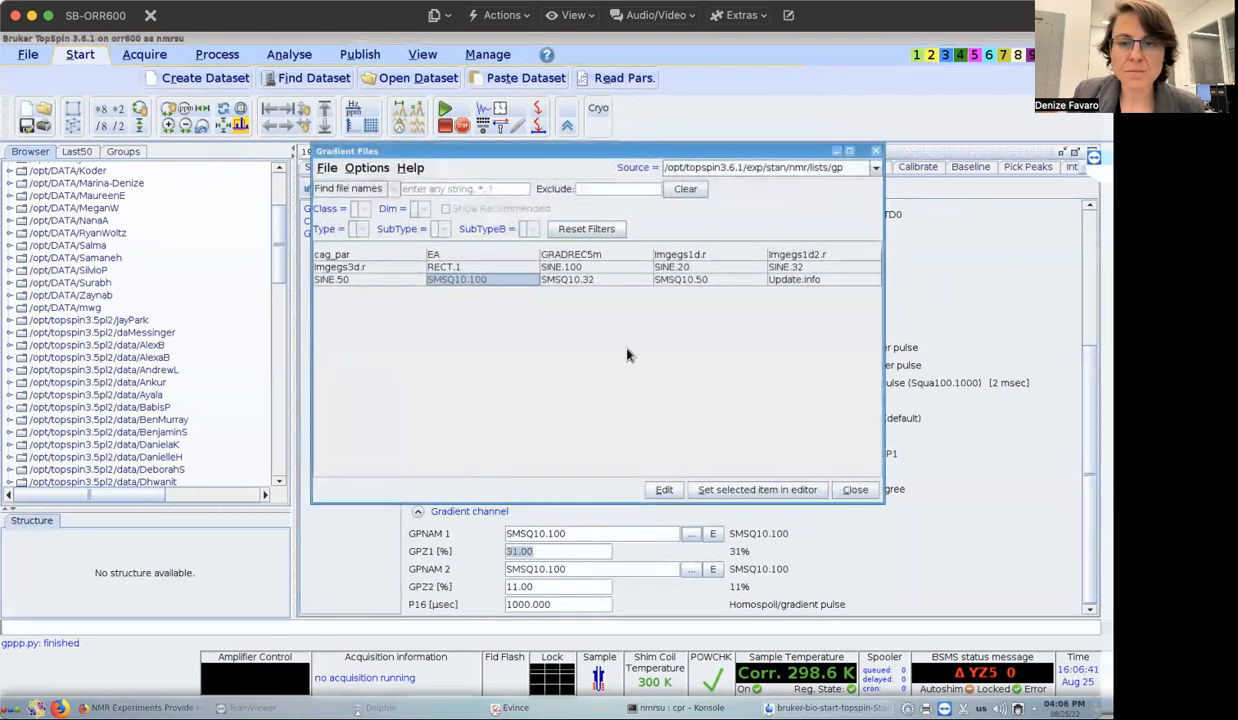
pyautogui.click(856, 491)
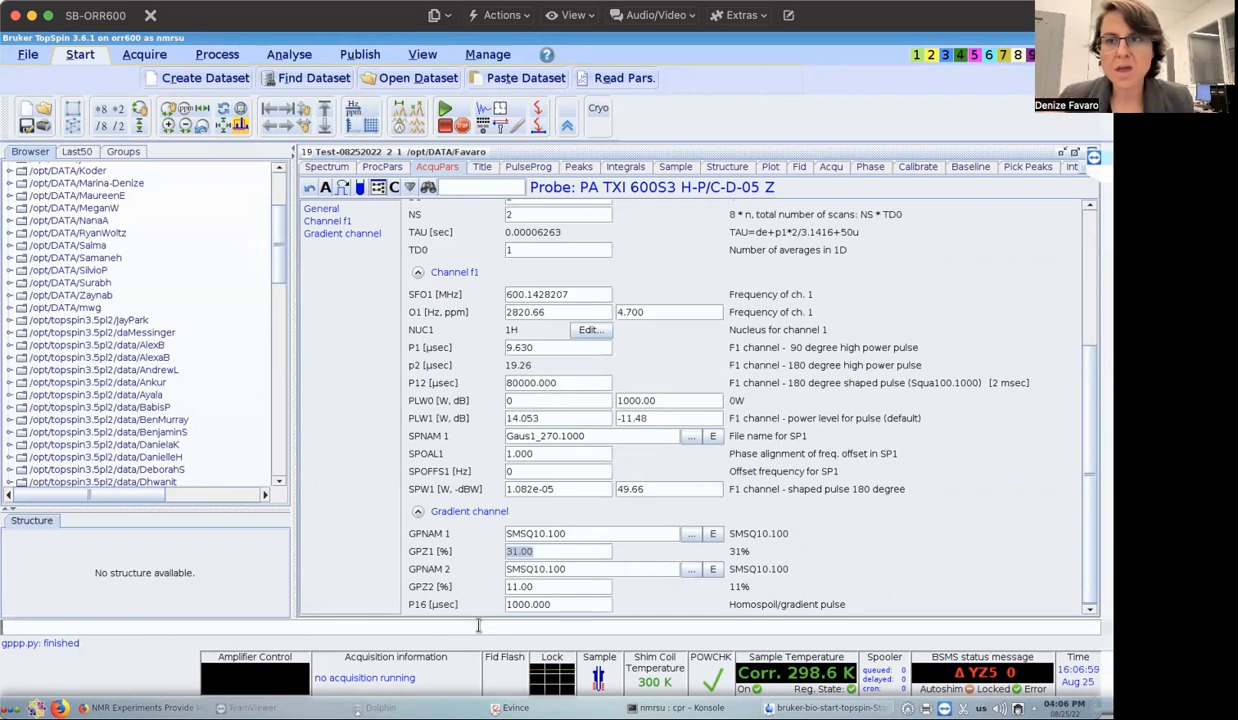
# Recalculate the pulse parameters from the calibrated proton pulse with getprosol 1H 9.63 -11.48.
pyautogui.write('get')
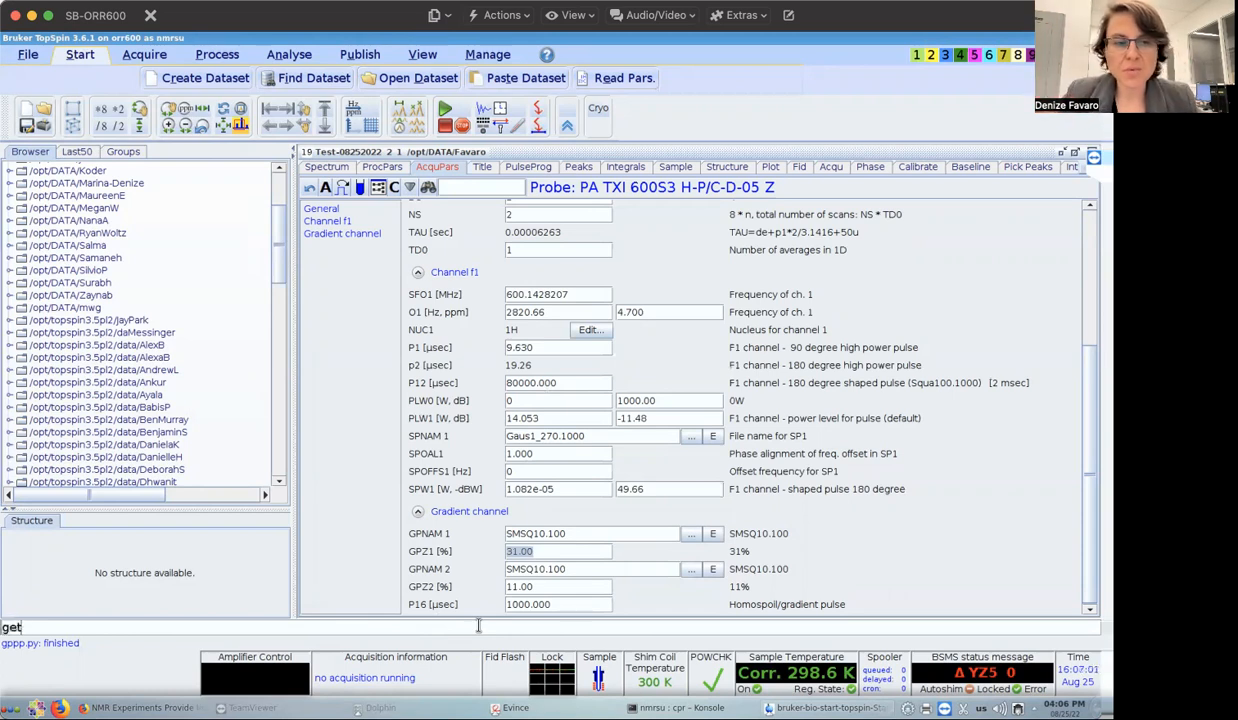
pyautogui.write('prosol 1H')
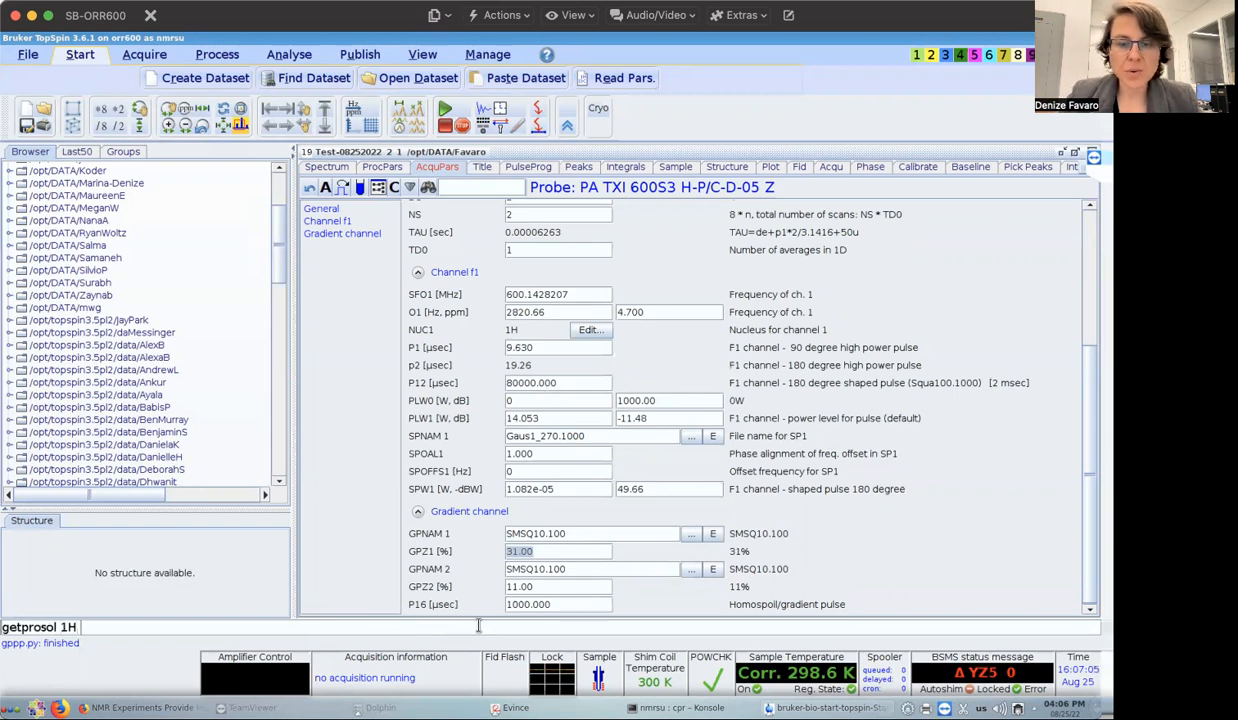
pyautogui.write(' 9.63')
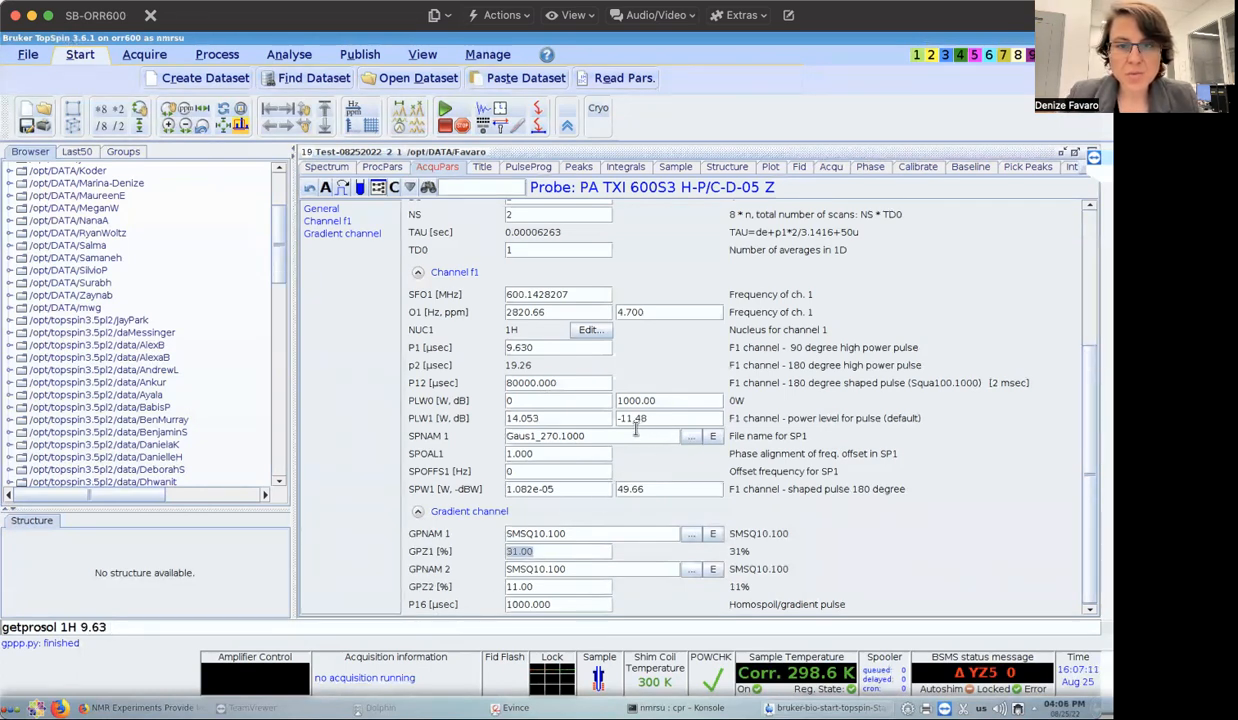
pyautogui.write(' -11')
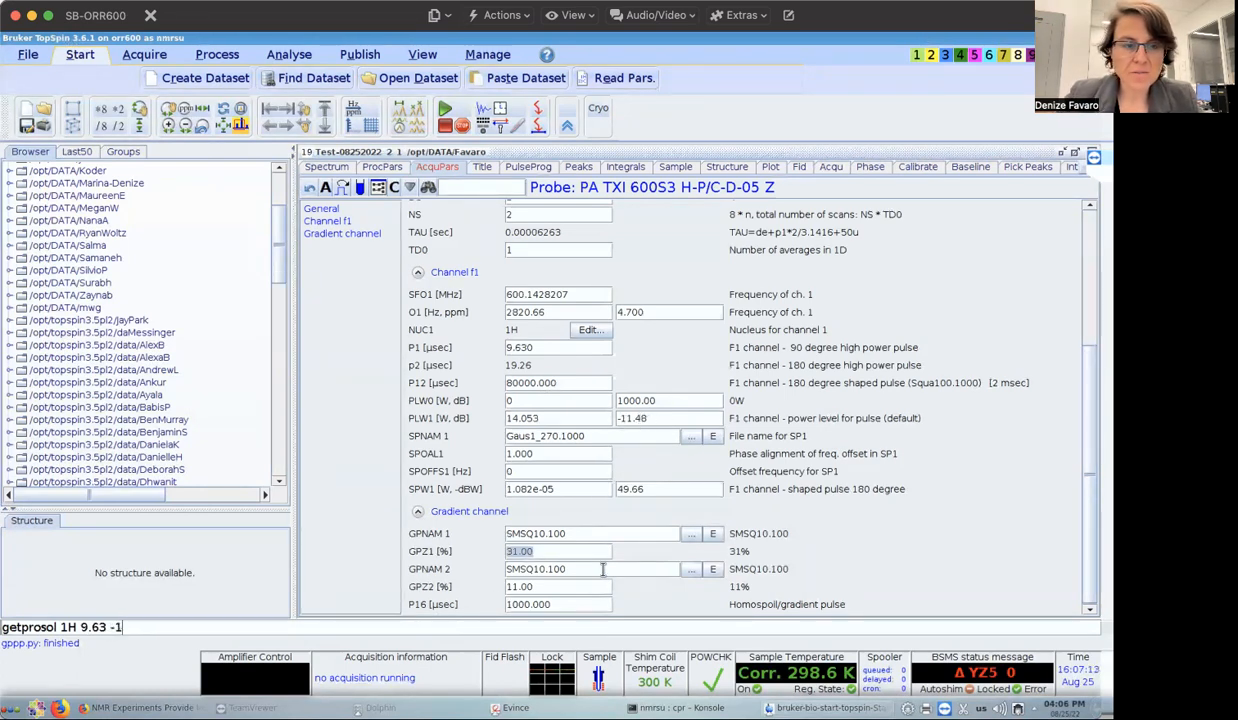
pyautogui.write('.48')
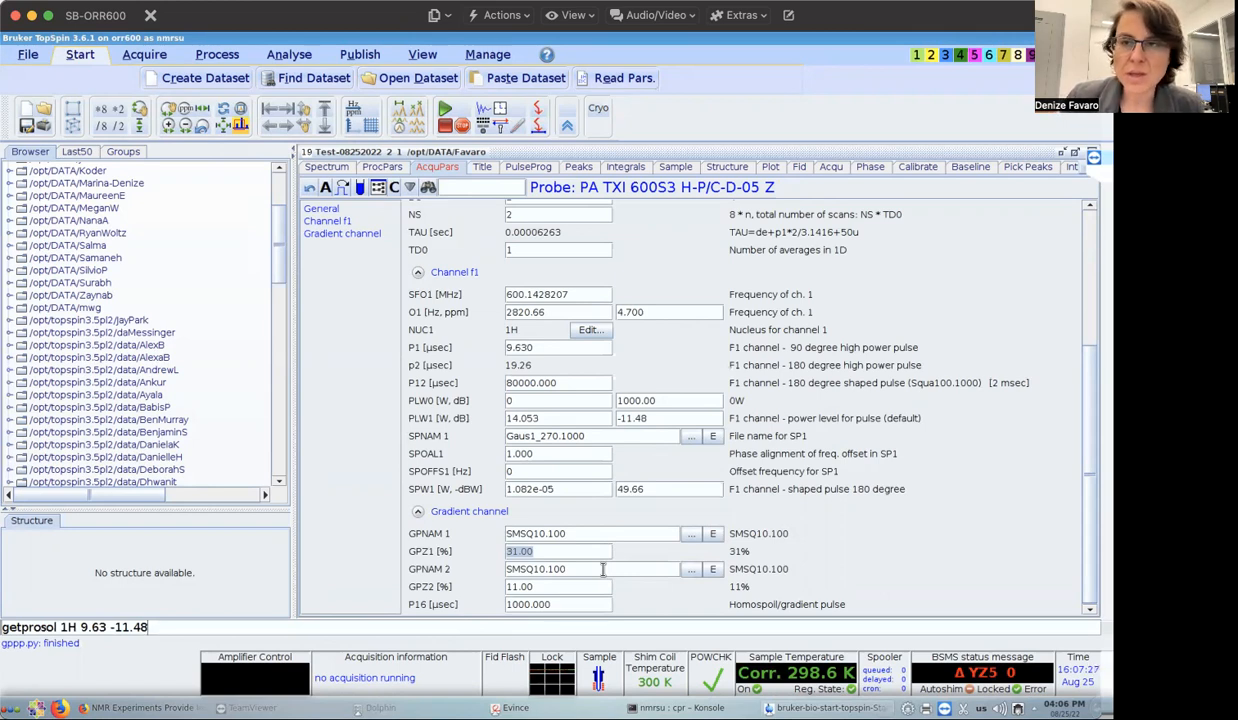
pyautogui.press('Return')
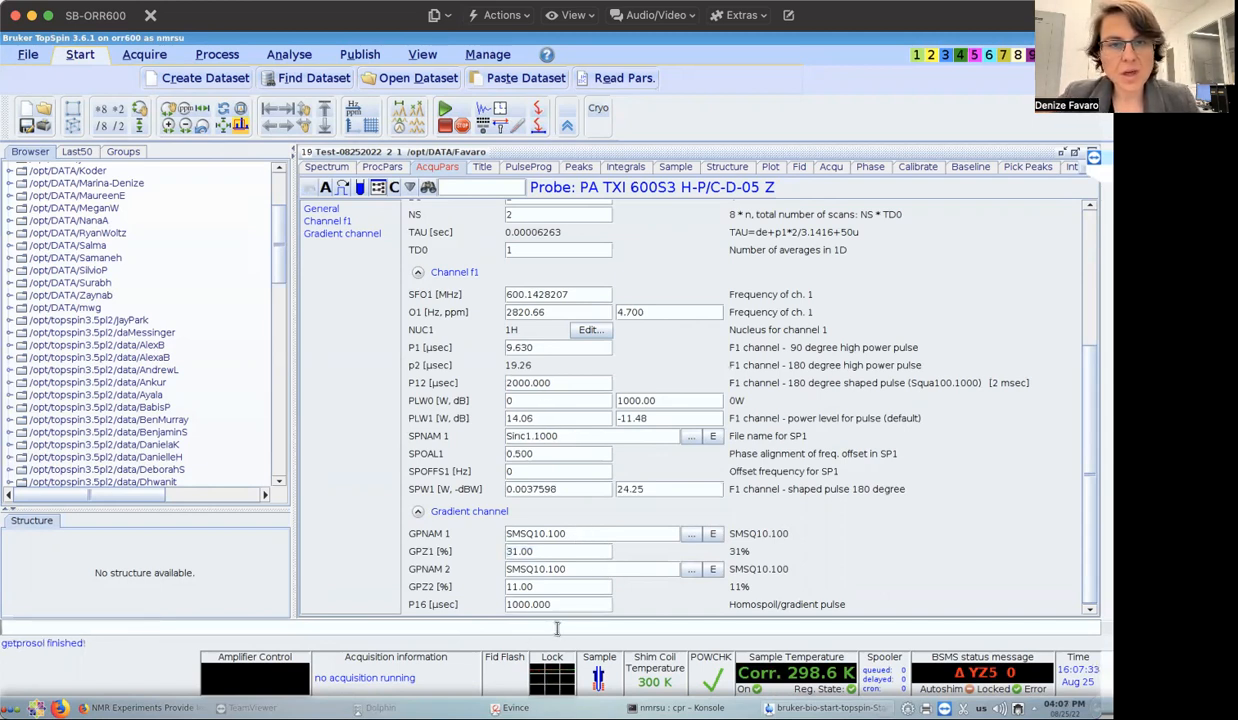
# Optimise the receiver gain for the zgesgp experiment with rga and check the general acquisition parameters.
pyautogui.write('gpz')
pyautogui.press('Return')
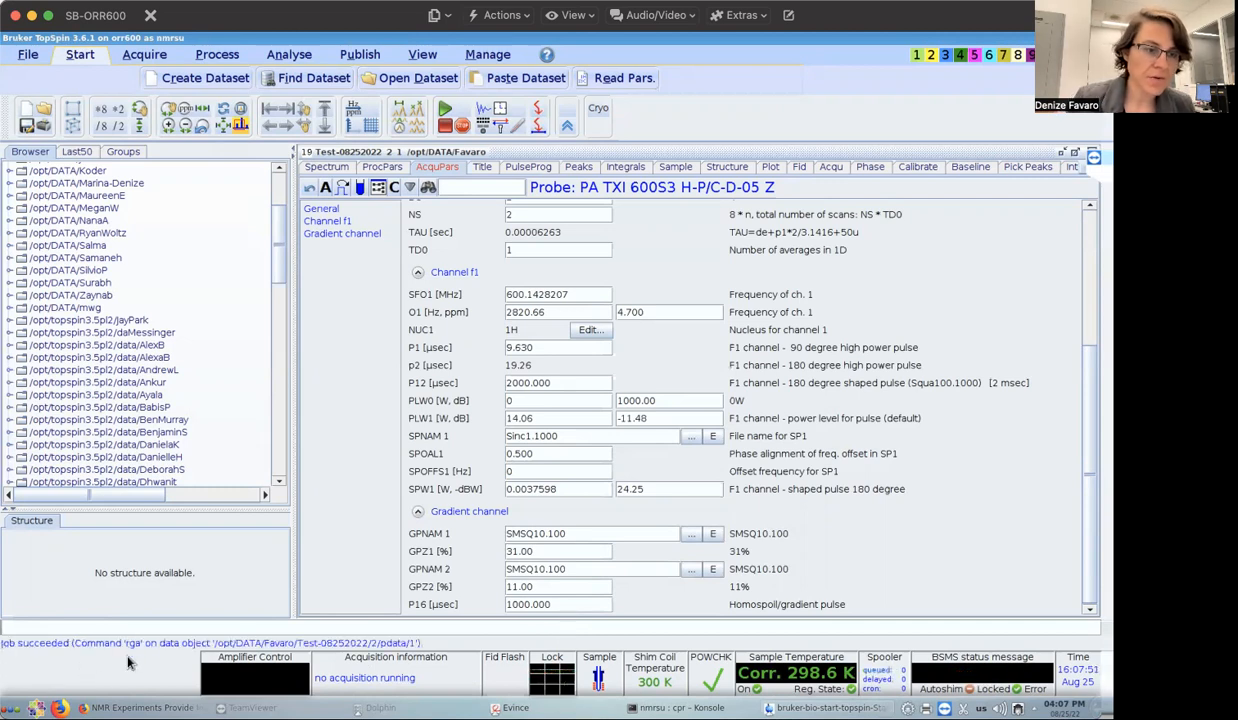
pyautogui.scroll(5, 1047, 402)
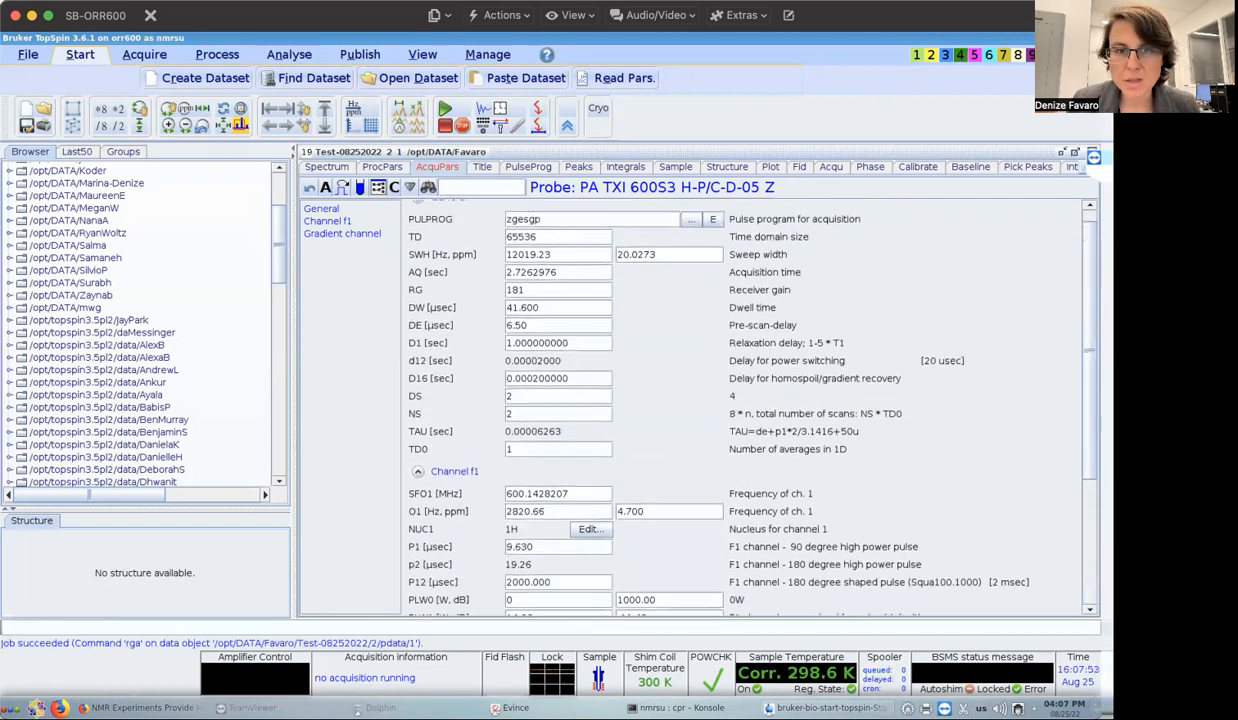
# Set the time domain size TD of the zgesgp experiment to 32768.
pyautogui.scroll(1, 823, 310)
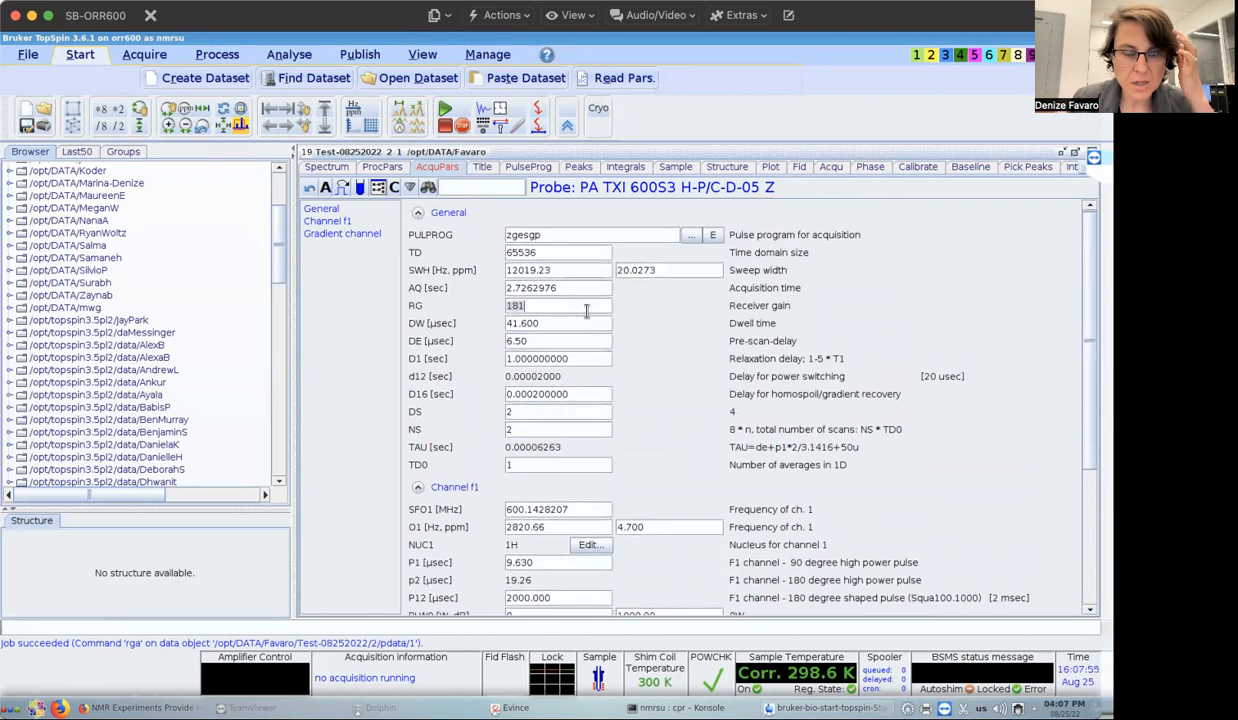
pyautogui.doubleClick(565, 253)
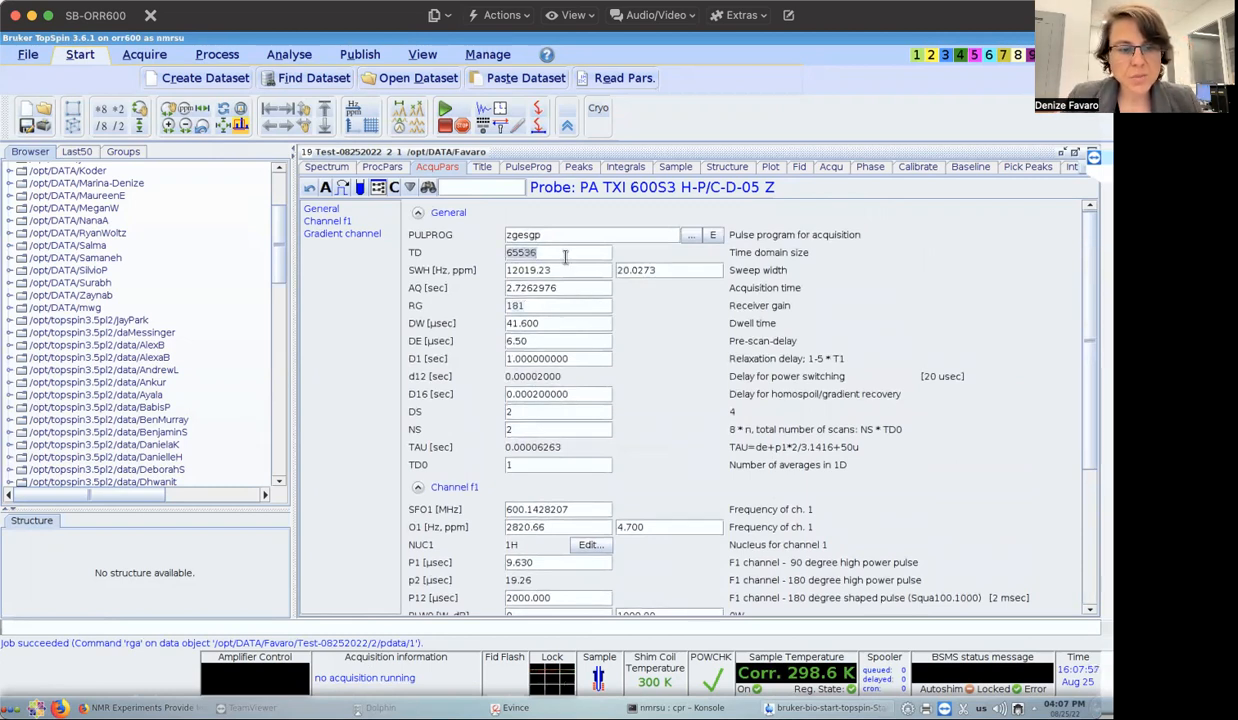
pyautogui.write('32768')
pyautogui.press('Return')
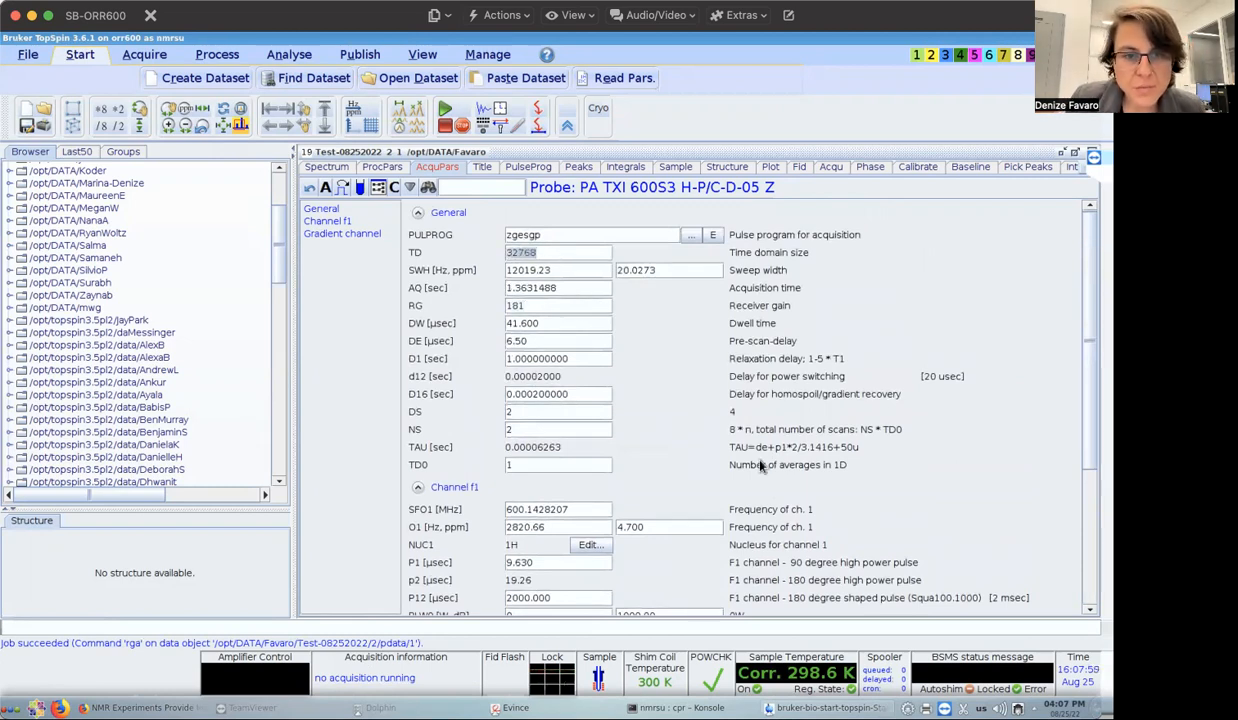
# Set the dummy scans DS to 4 and the number of scans NS to 8.
pyautogui.click(568, 411)
pyautogui.press('BackSpace')
pyautogui.write('4')
pyautogui.click(555, 429)
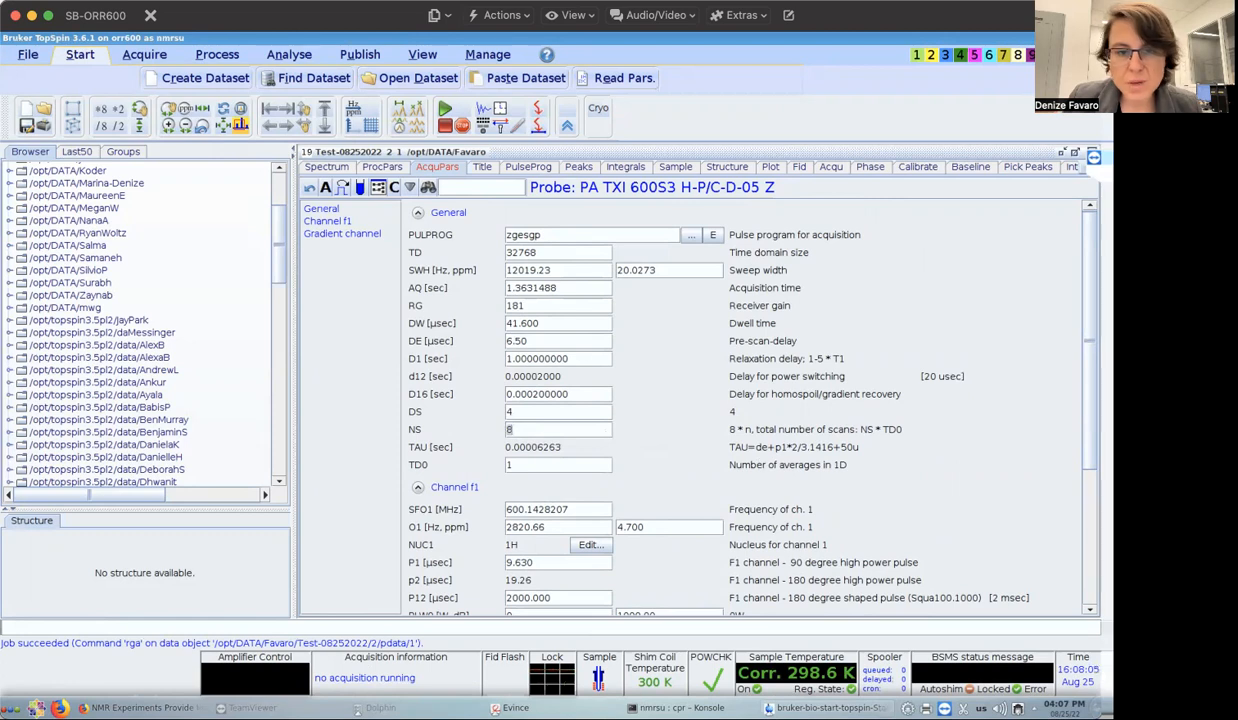
# Review the pulse and gradient parameters and start an interactive setup acquisition with gs.
pyautogui.scroll(-3, 1040, 400)
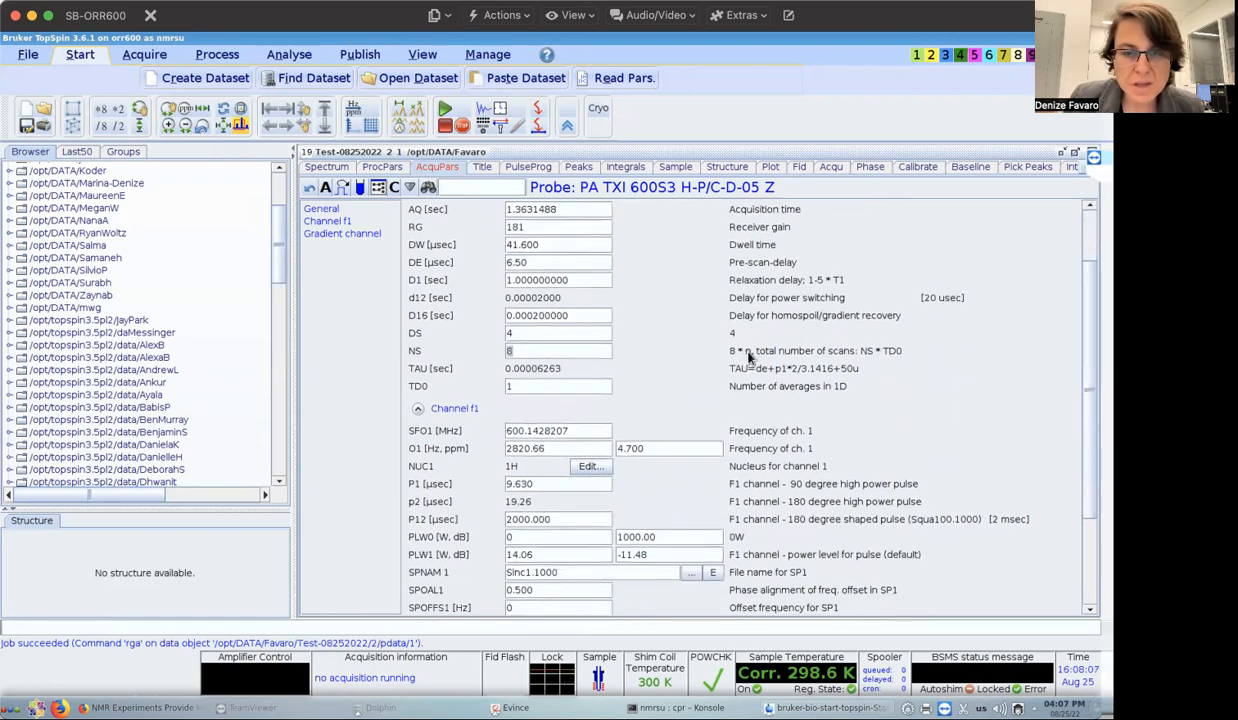
pyautogui.scroll(-1, 1047, 472)
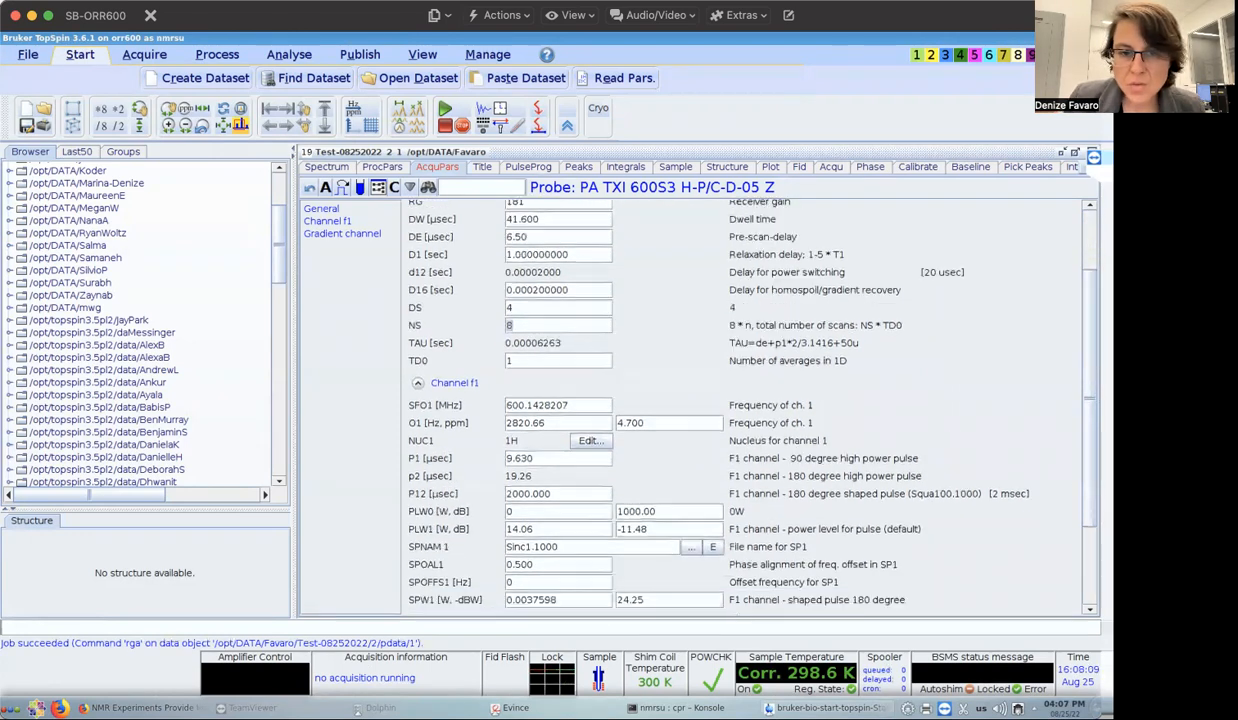
pyautogui.scroll(-4, 1040, 536)
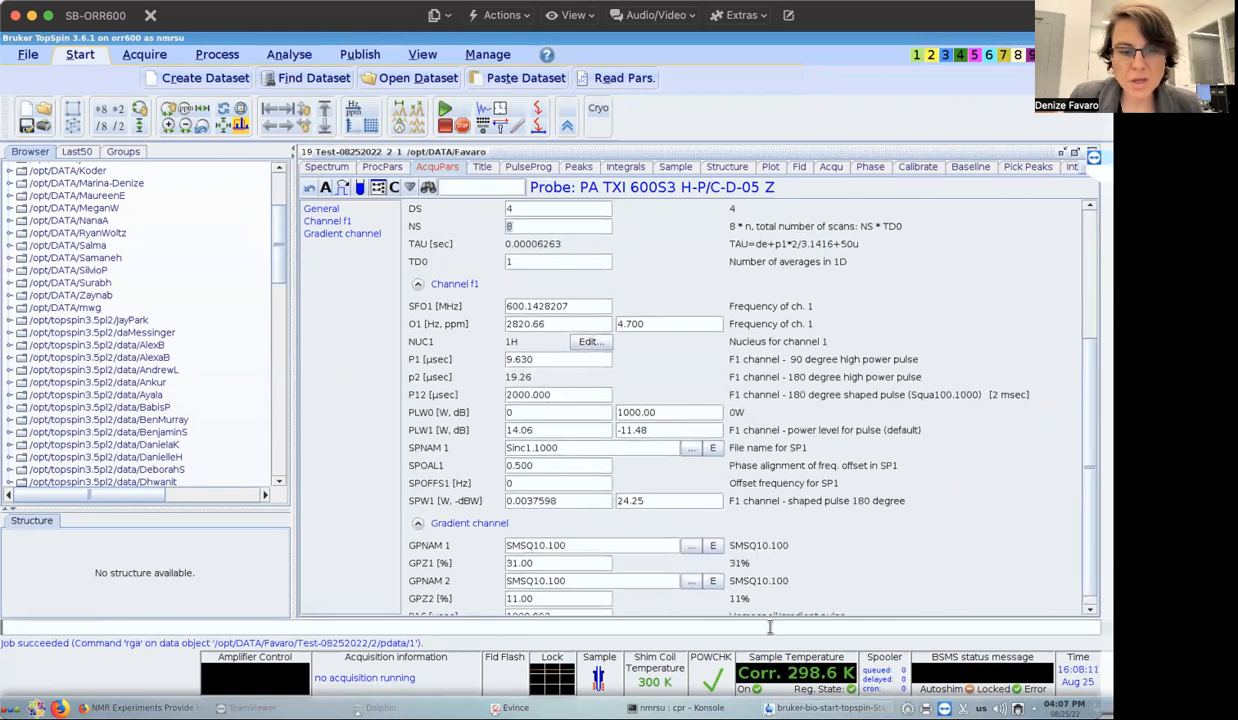
pyautogui.write('gs')
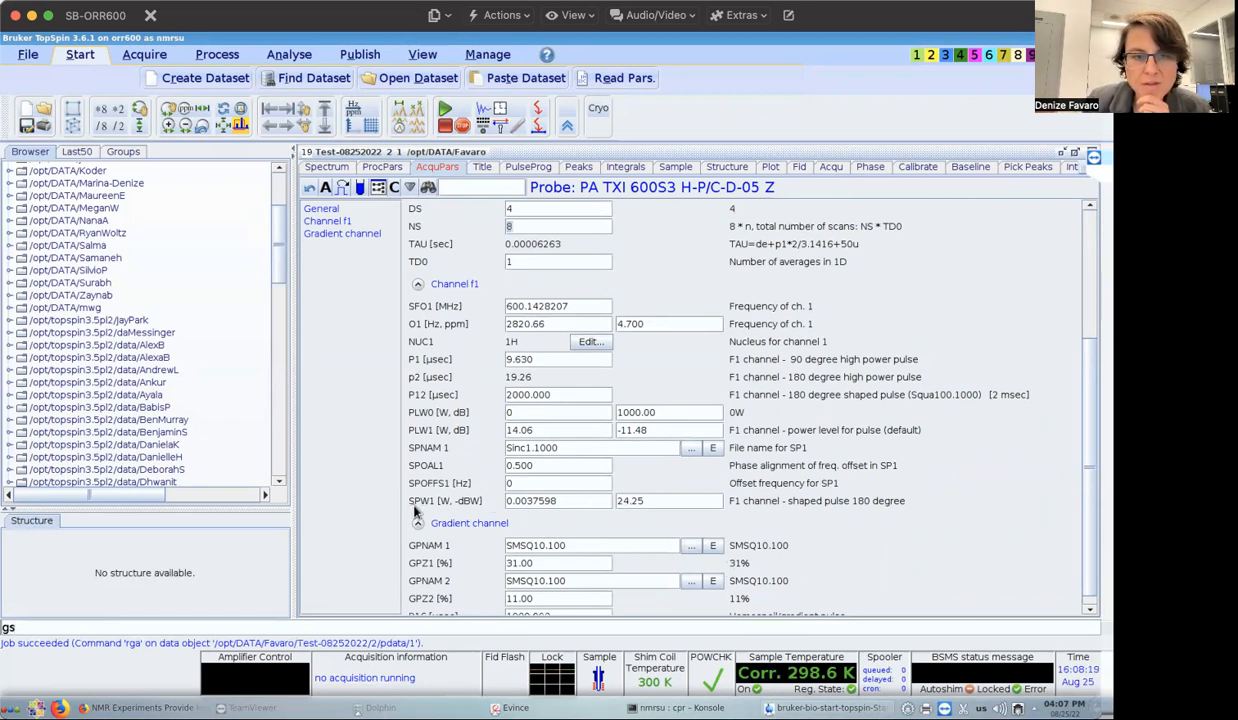
pyautogui.press('Return')
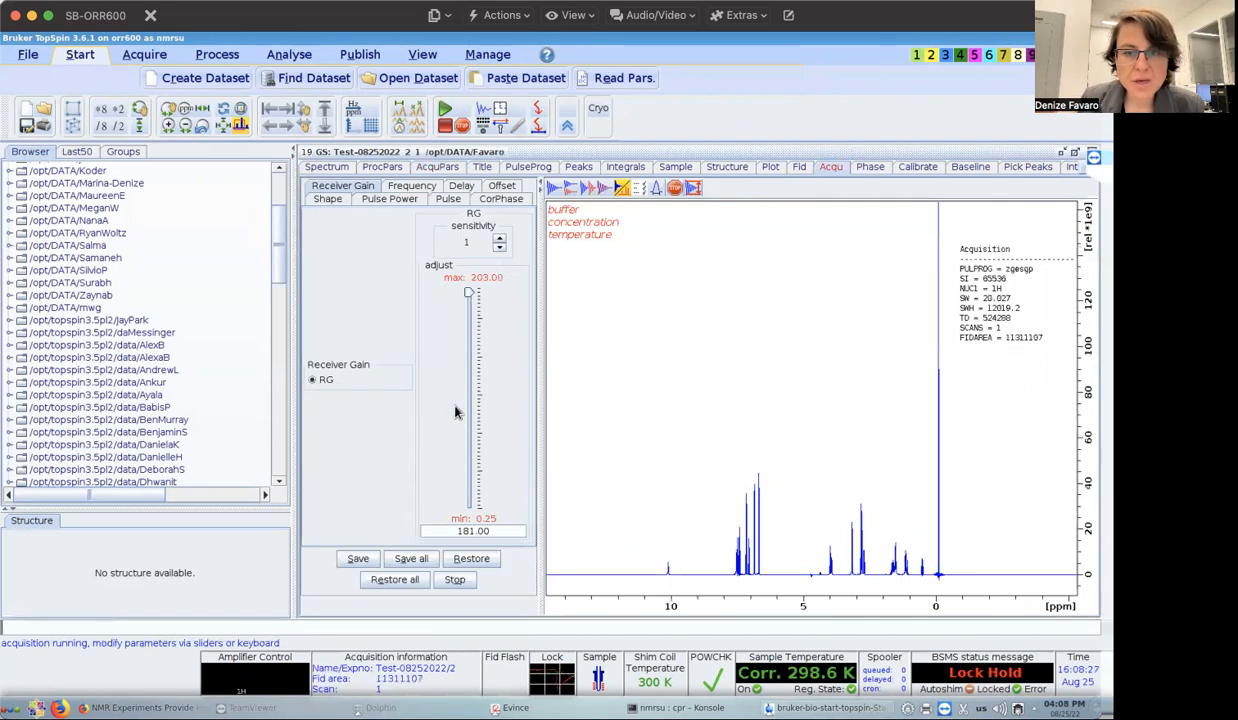
# Display the FID, look at the shaped pulse power SPdB1 for interactive adjustment, and stop the gs acquisition.
pyautogui.click(604, 189)
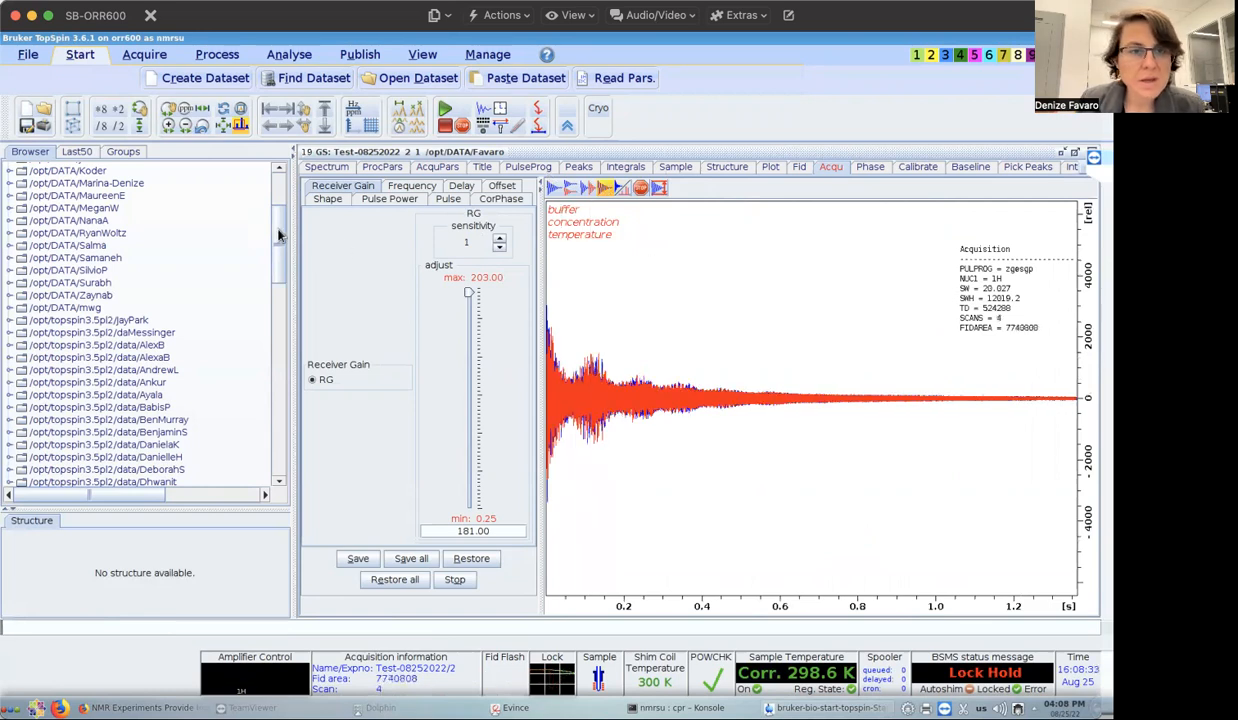
pyautogui.click(327, 200)
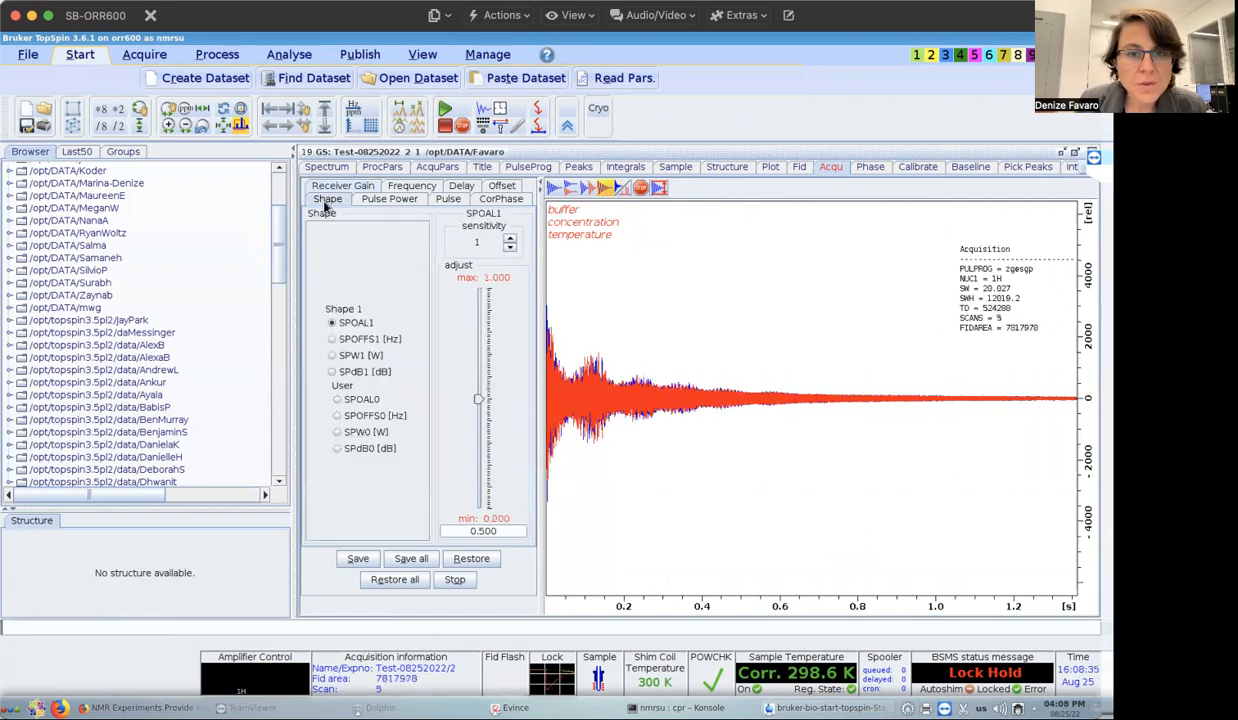
pyautogui.click(366, 375)
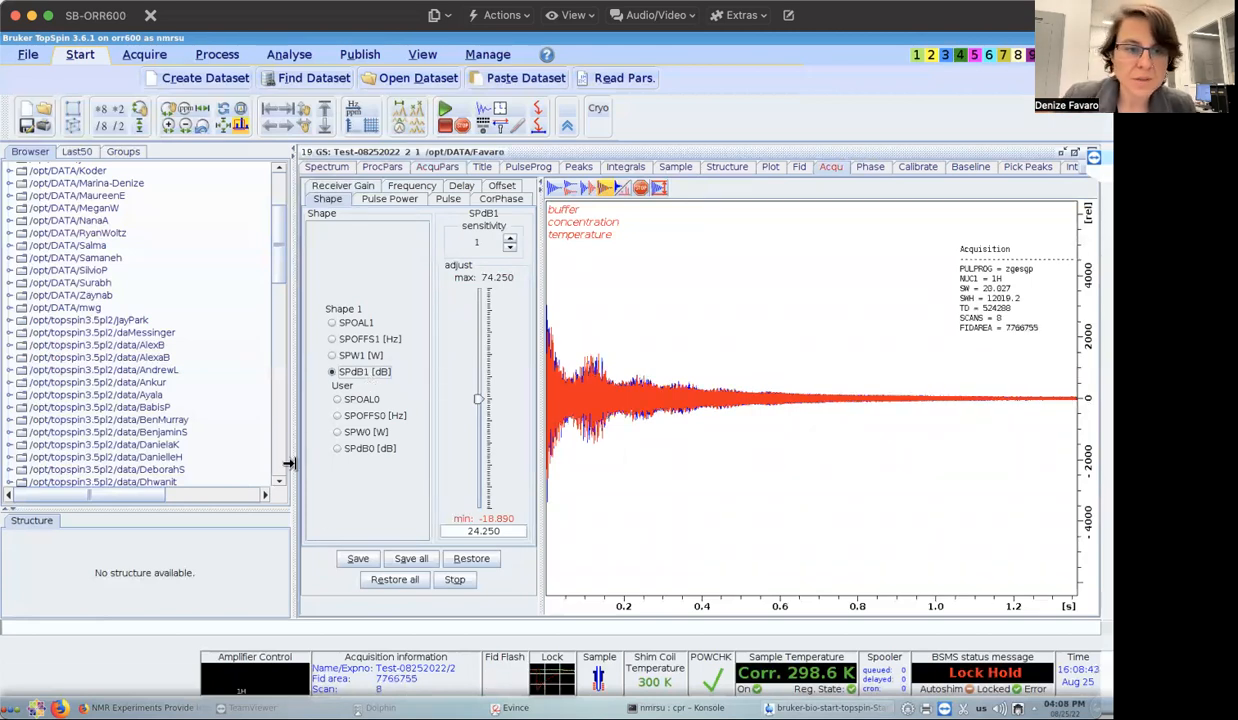
pyautogui.click(455, 580)
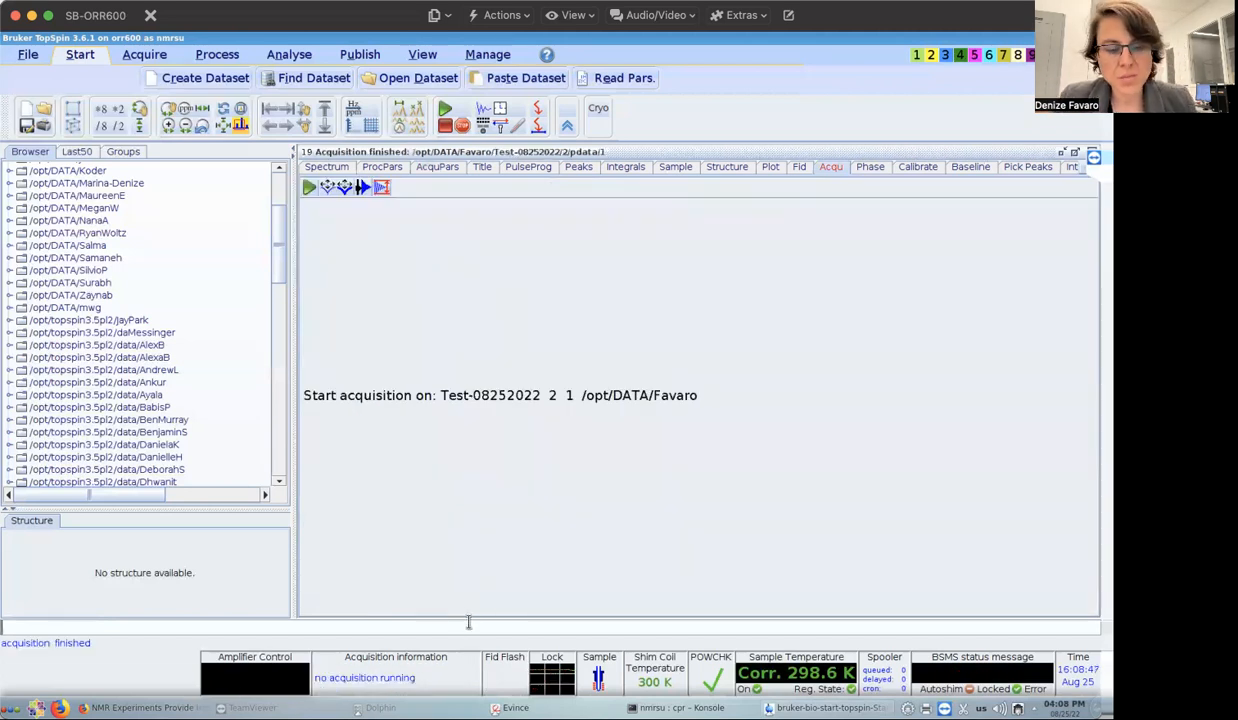
# Acquire the water-suppressed zgesgp spectrum with zg.
pyautogui.click(468, 622)
pyautogui.write('zg')
pyautogui.press('Return')
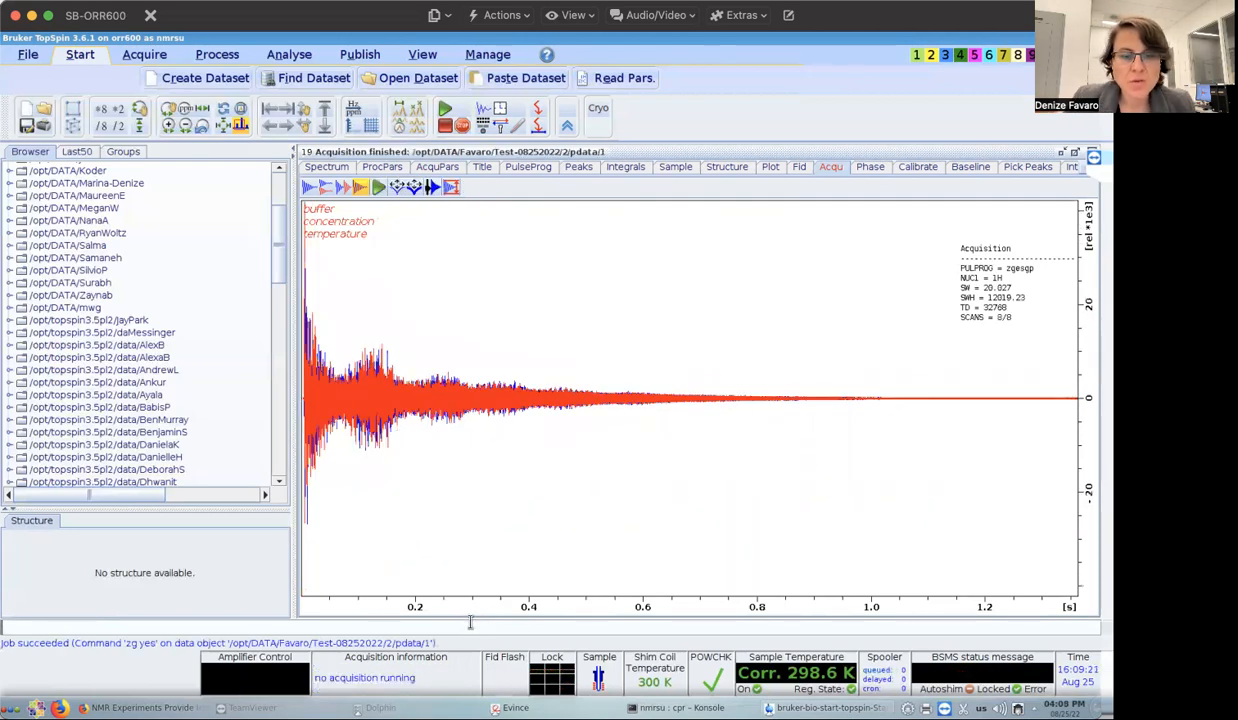
# Fourier transform the FID with efp and phase the spectrum automatically with apk.
pyautogui.press('Return')
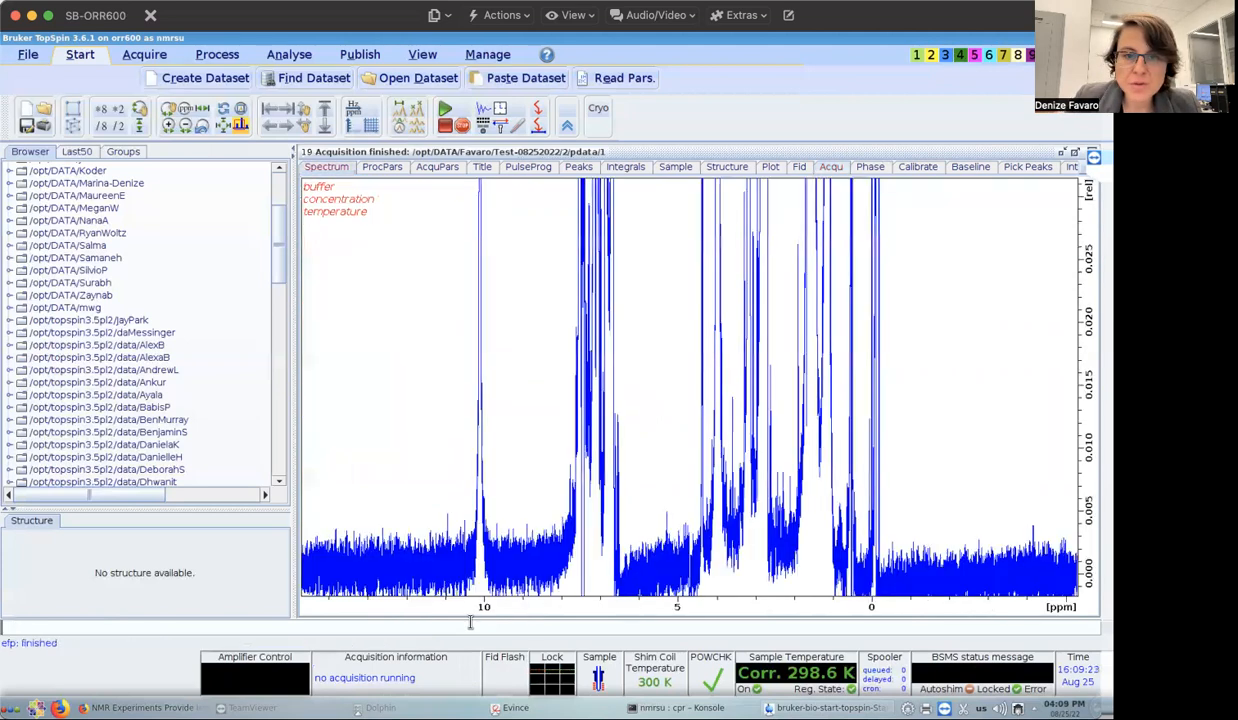
pyautogui.write('apk')
pyautogui.press('Return')
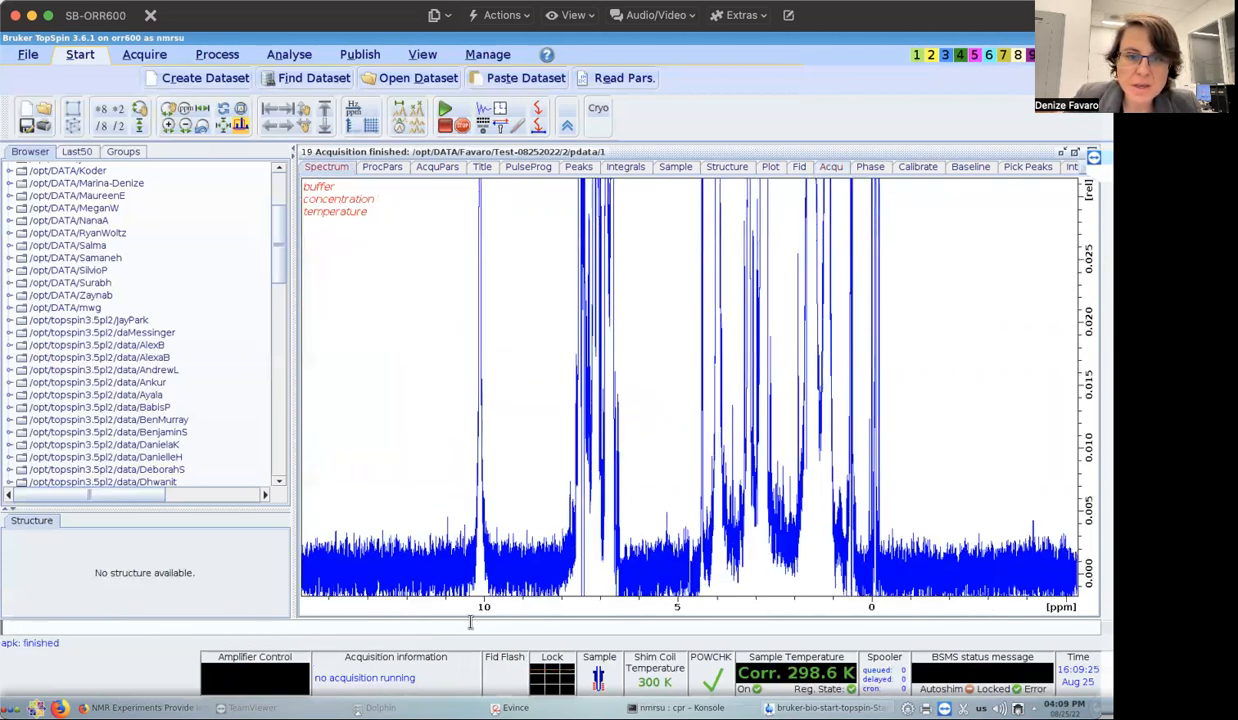
# Reduce the spectrum's vertical scale repeatedly and inspect the aromatic peaks between about 6.2 and 7.9 ppm.
pyautogui.click(116, 127)
pyautogui.click(116, 127)
pyautogui.click(116, 127)
pyautogui.click(116, 127)
pyautogui.click(116, 127)
pyautogui.click(116, 127)
pyautogui.click(116, 127)
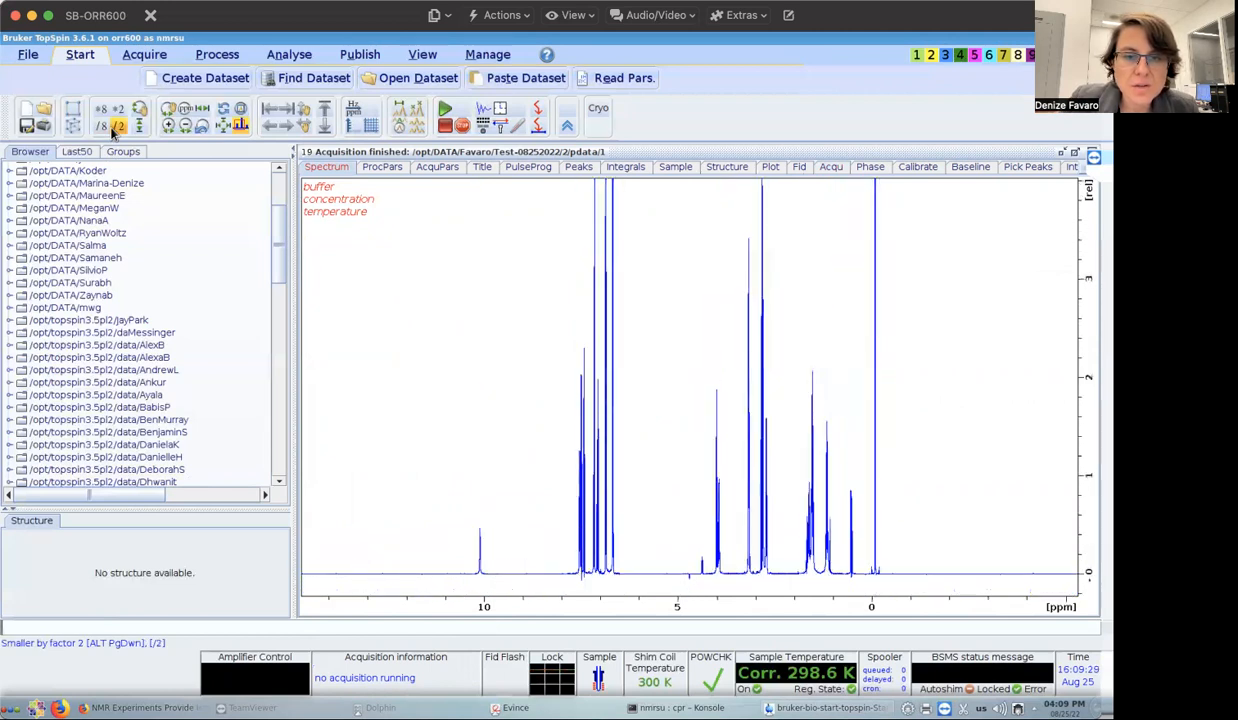
pyautogui.moveTo(527, 372); pyautogui.dragTo(945, 378)
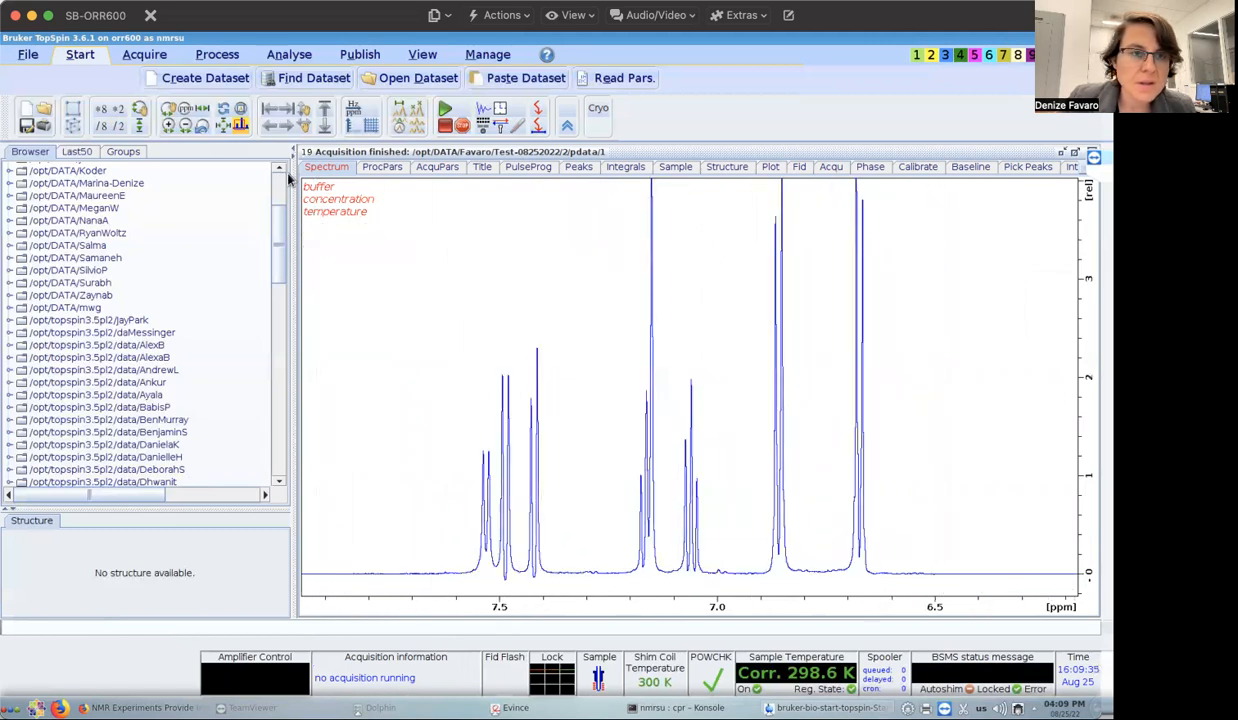
# Display the full spectrum and examine the shape and chemical shift of the reference peak near 0 ppm.
pyautogui.click(226, 126)
pyautogui.moveTo(739, 400); pyautogui.dragTo(946, 421)
pyautogui.moveTo(768, 442); pyautogui.dragTo(880, 437)
pyautogui.moveTo(520, 406); pyautogui.dragTo(657, 405)
pyautogui.moveTo(530, 410); pyautogui.dragTo(769, 408)
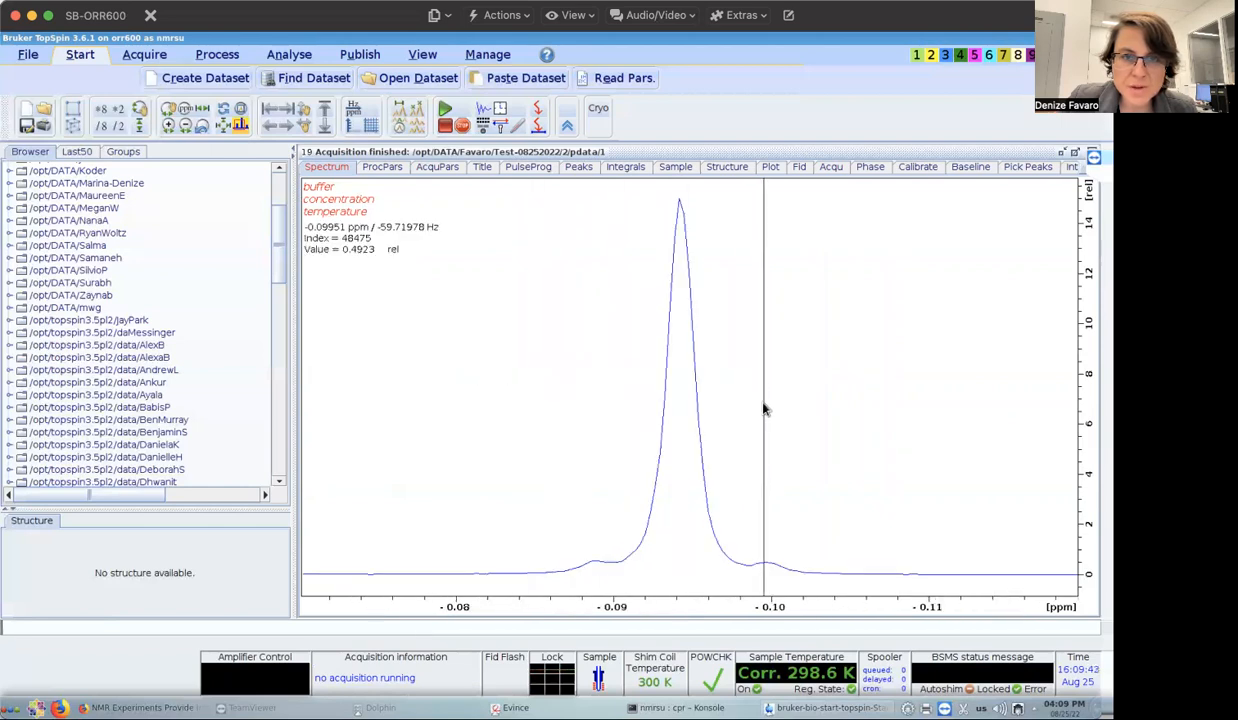
# Calibrate the chemical shift reference of the spectrum automatically with sref.
pyautogui.click(695, 627)
pyautogui.write('sref')
pyautogui.press('Return')
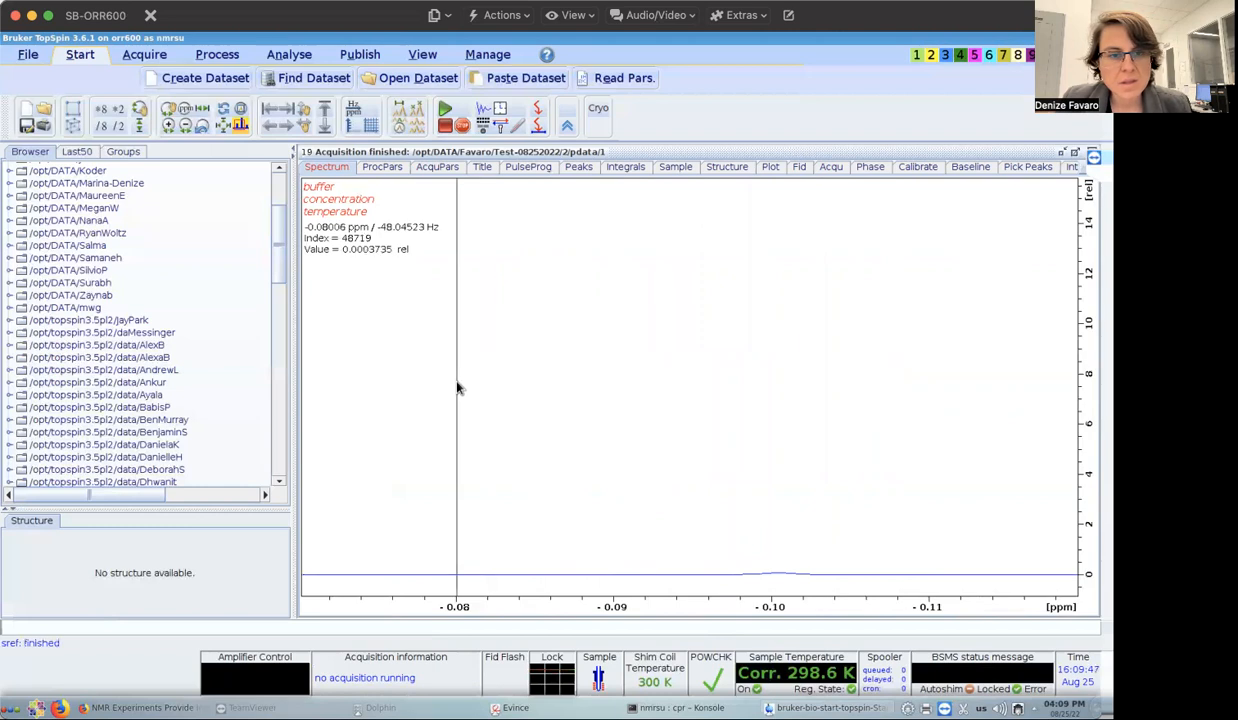
# Check the position and shape of the calibrated reference peak at close range and return to the full spectrum.
pyautogui.click(226, 133)
pyautogui.moveTo(808, 507); pyautogui.dragTo(899, 511)
pyautogui.moveTo(713, 503); pyautogui.dragTo(898, 501)
pyautogui.moveTo(604, 504); pyautogui.dragTo(765, 510)
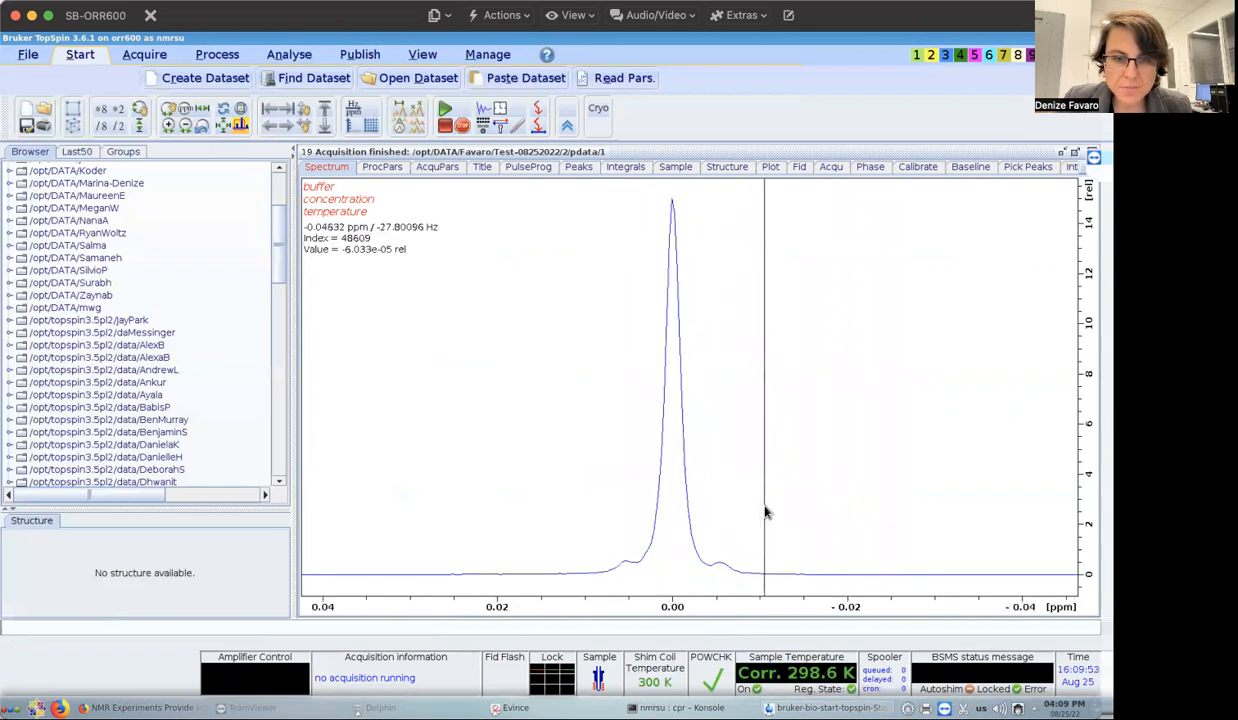
pyautogui.moveTo(623, 530)
pyautogui.mouseDown()
pyautogui.moveTo(719, 514)
pyautogui.moveTo(624, 508)
pyautogui.mouseUp()
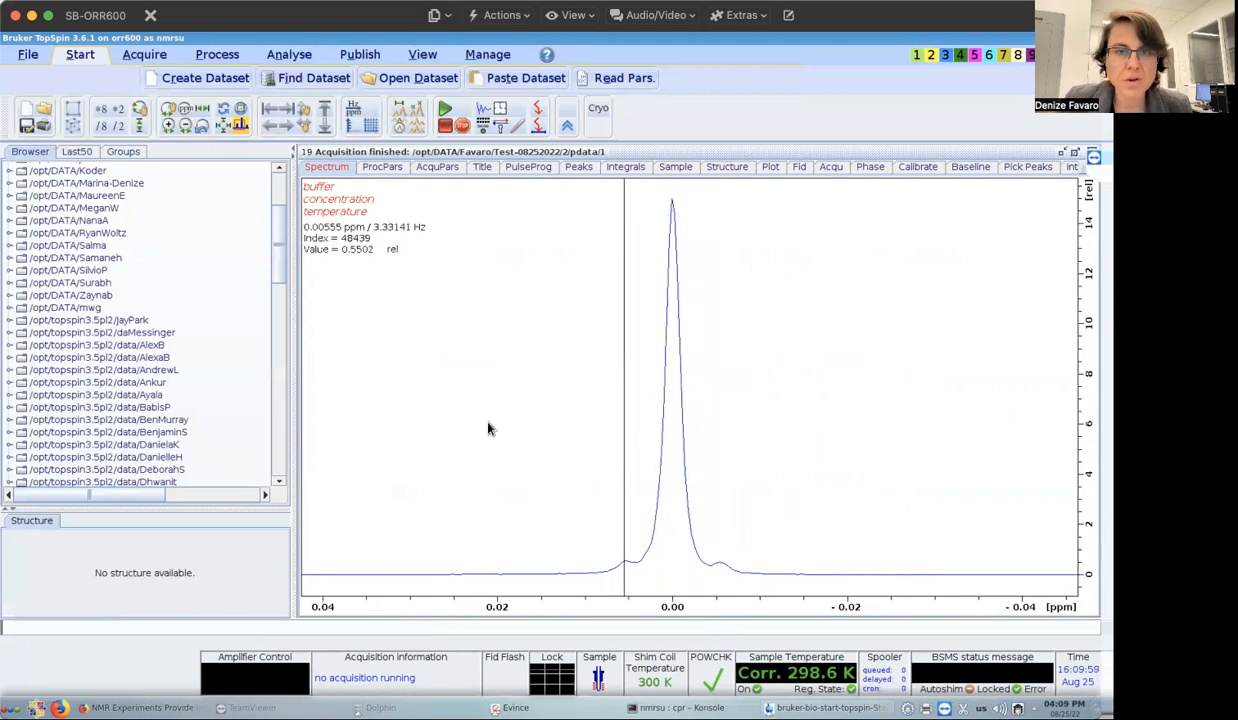
pyautogui.click(225, 127)
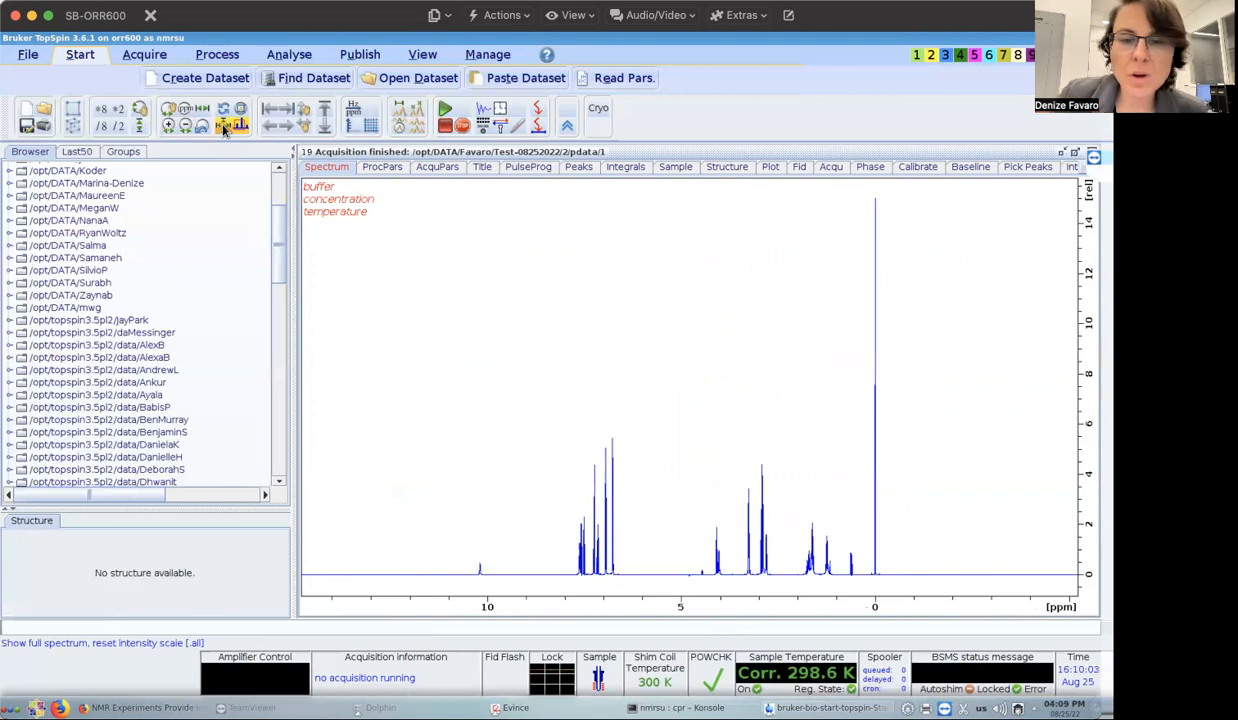